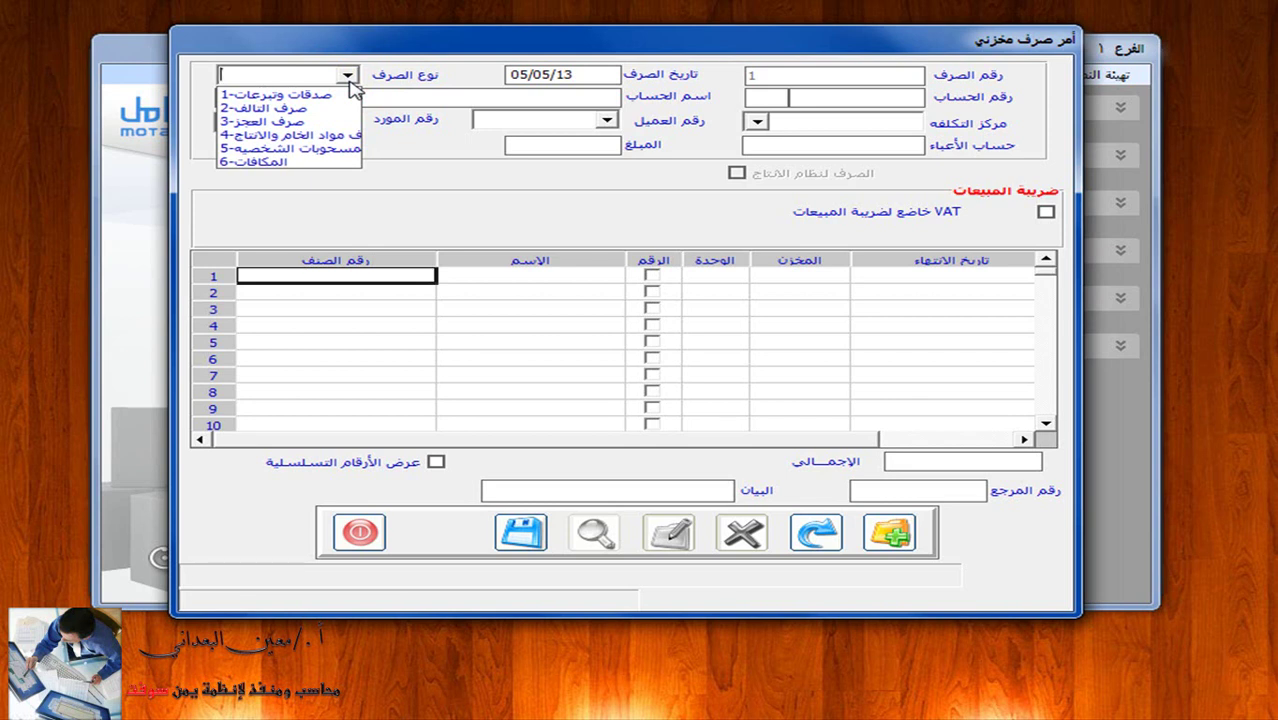
left_click(581, 190)
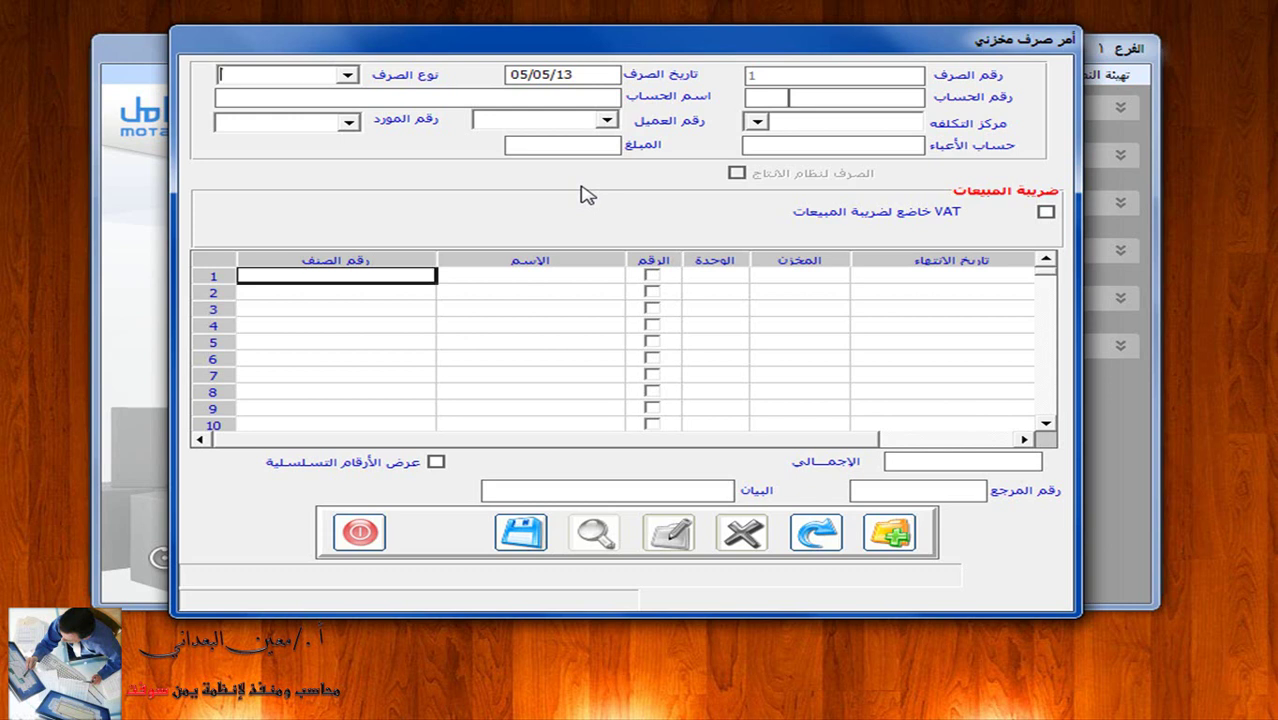
left_click(895, 532)
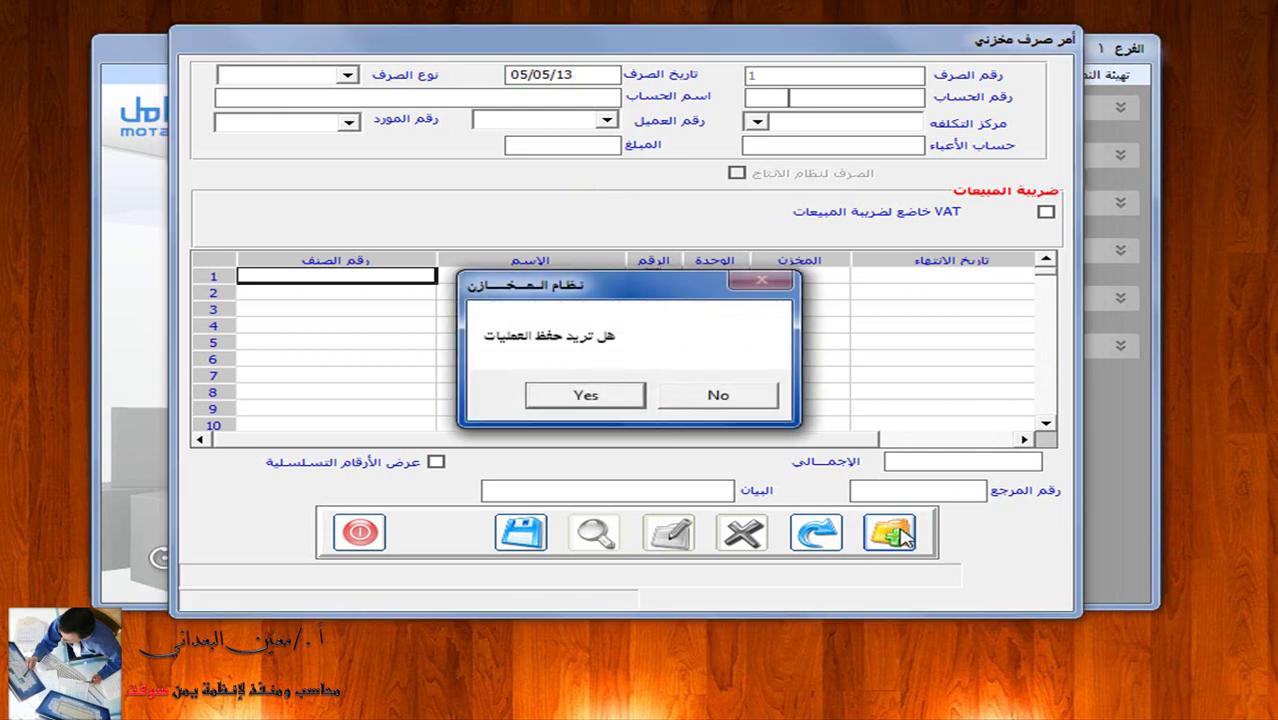
left_click(735, 398)
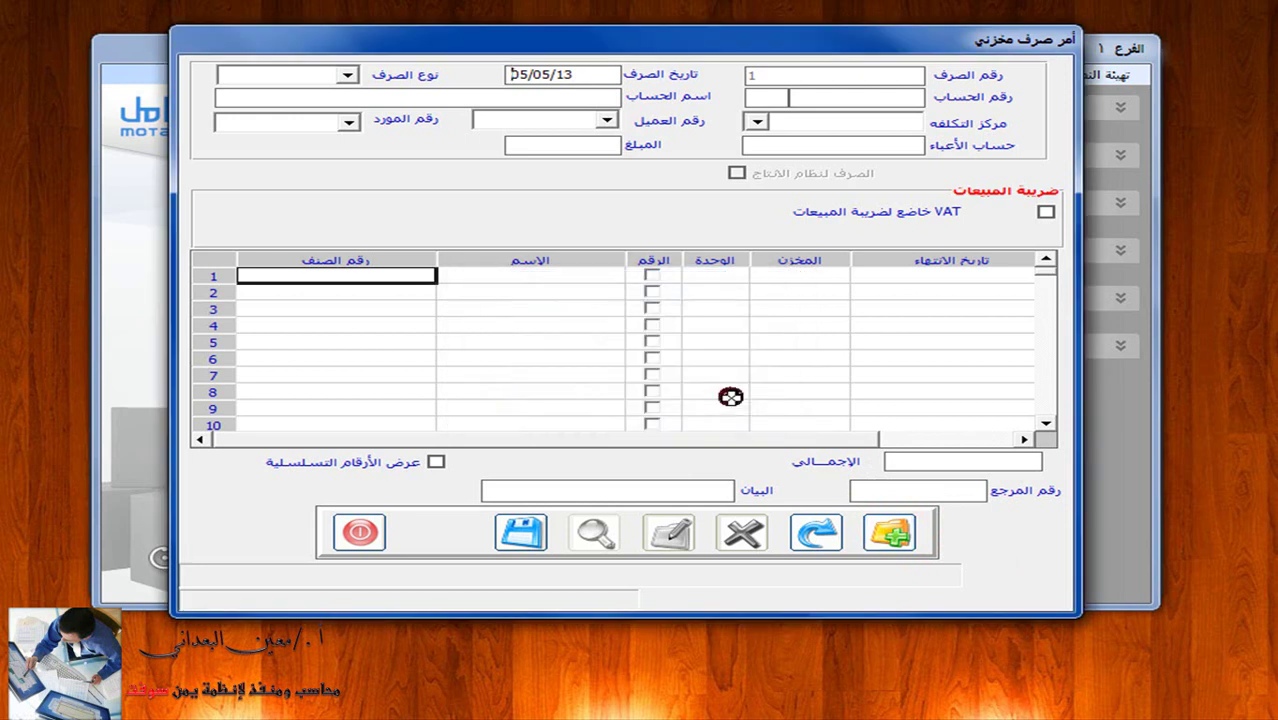
left_click(890, 535)
left_click(347, 75)
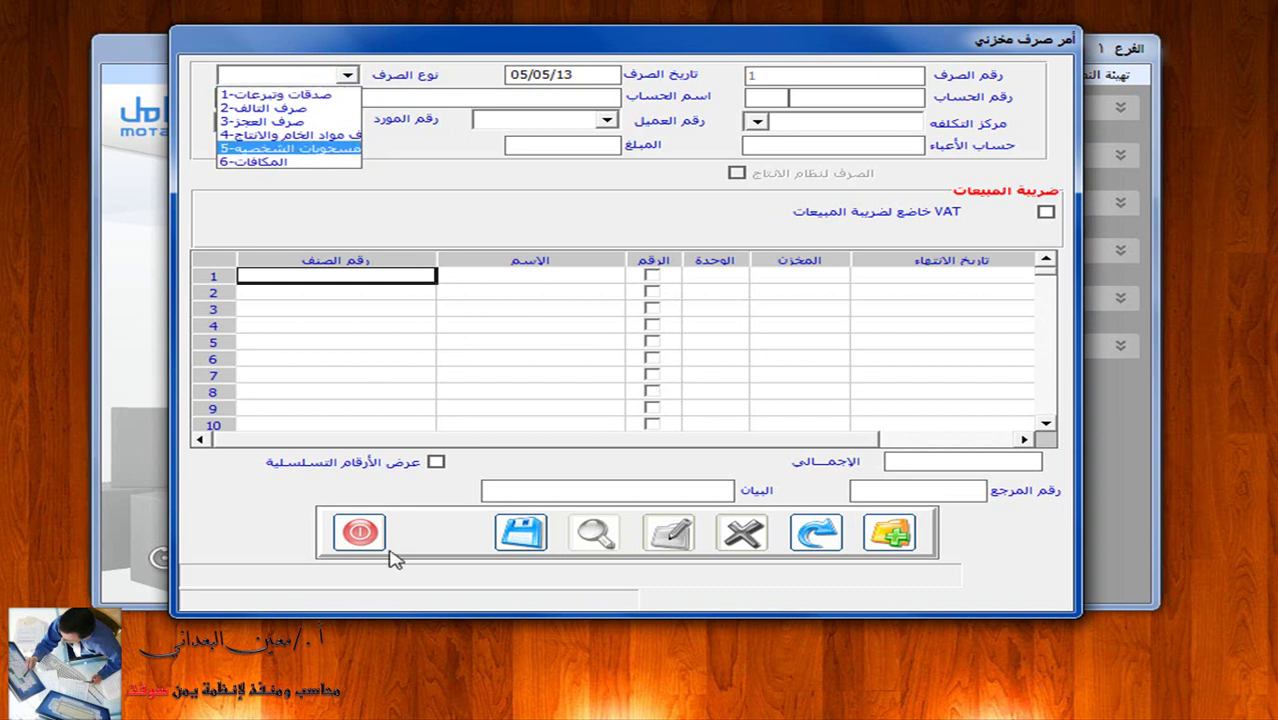
left_click(357, 524)
left_click(359, 531)
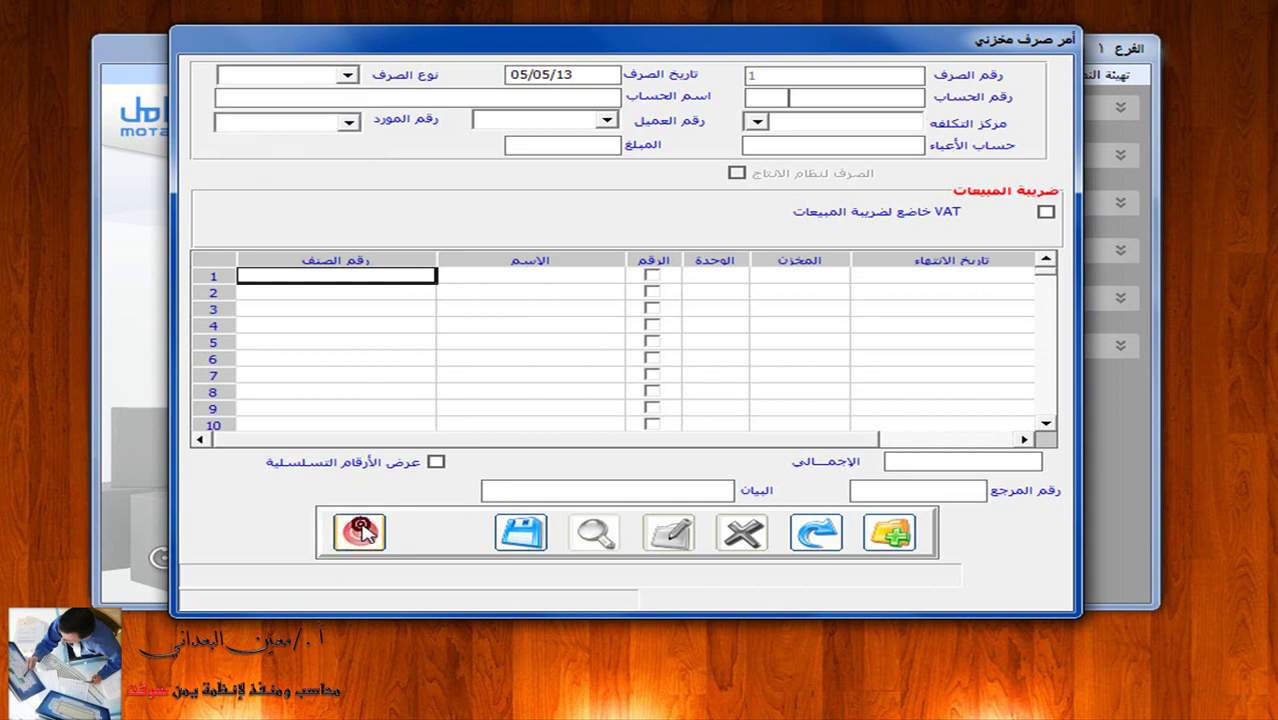
left_click(678, 396)
Review the defined issue order types (أنواع أوامر الصرف) in the system setup and close their window.
left_click(1065, 74)
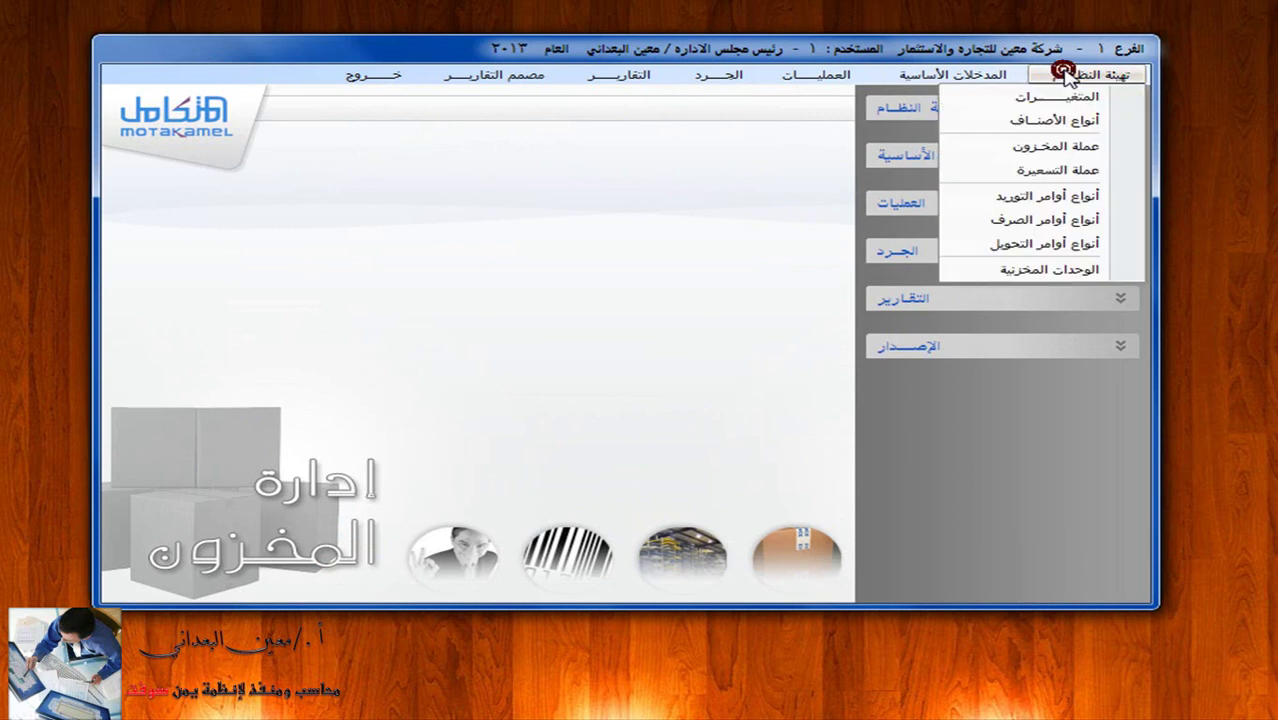
left_click(1055, 222)
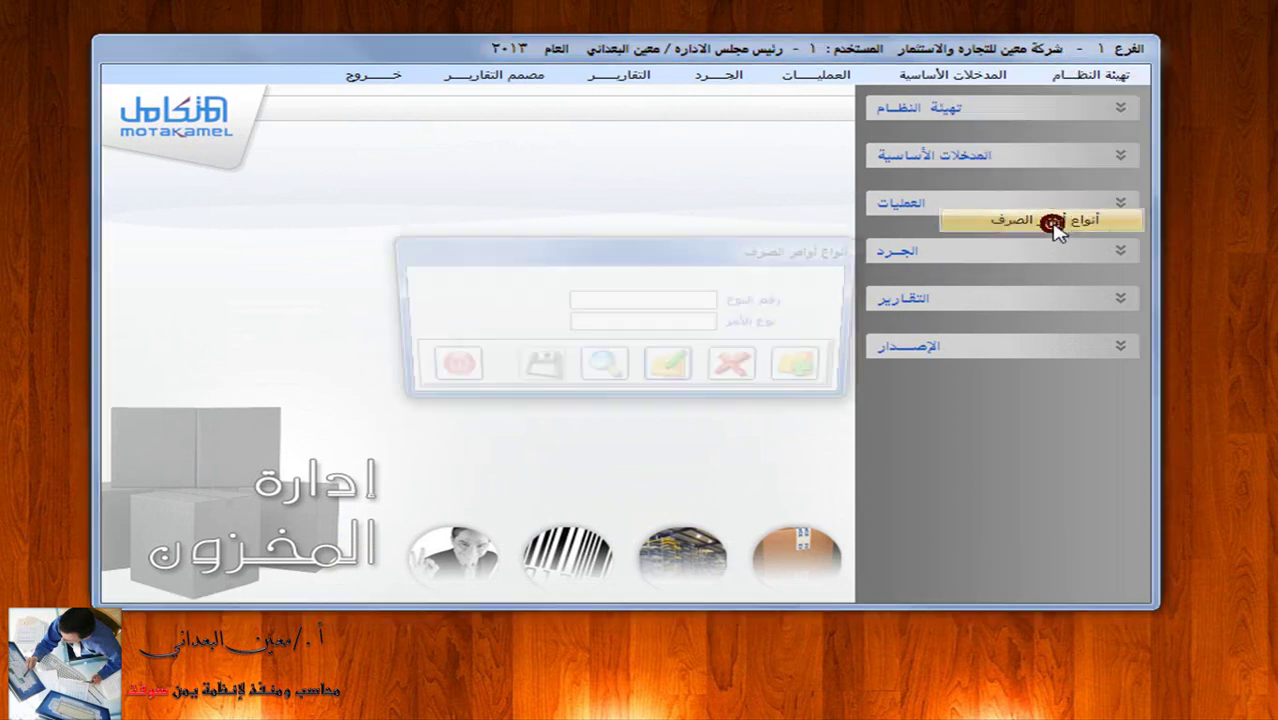
left_click(600, 365)
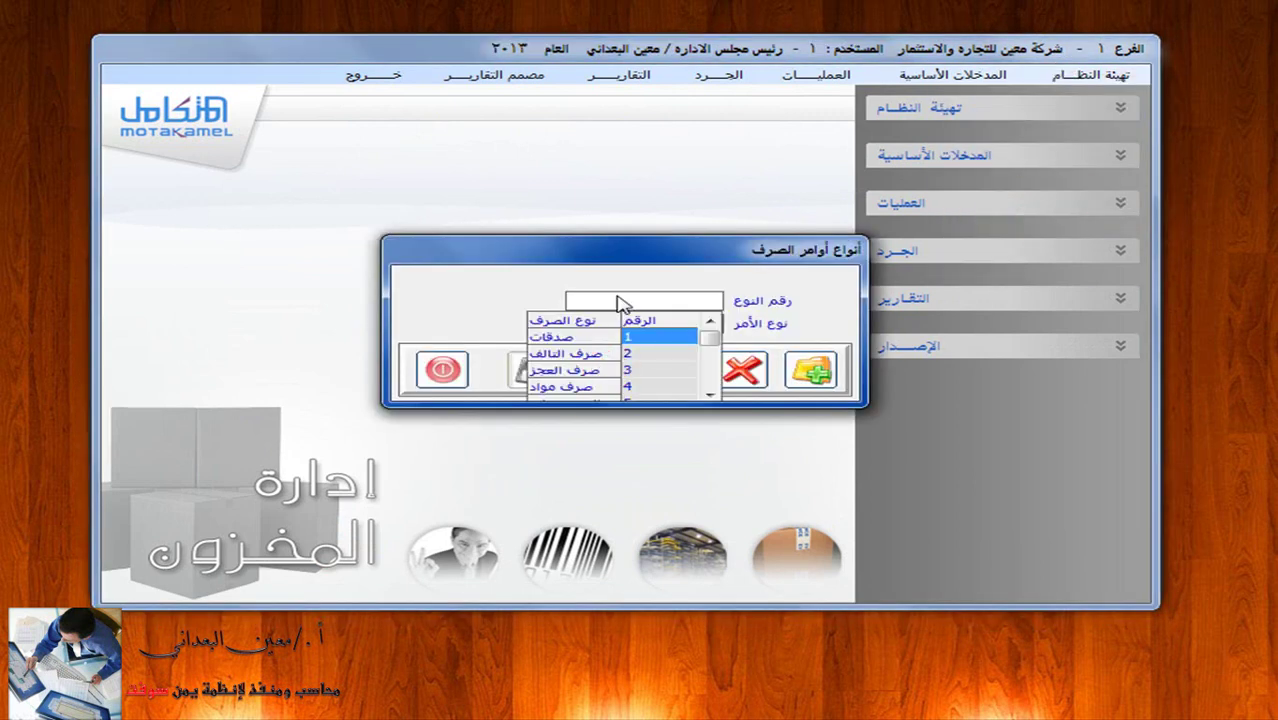
left_click(441, 371)
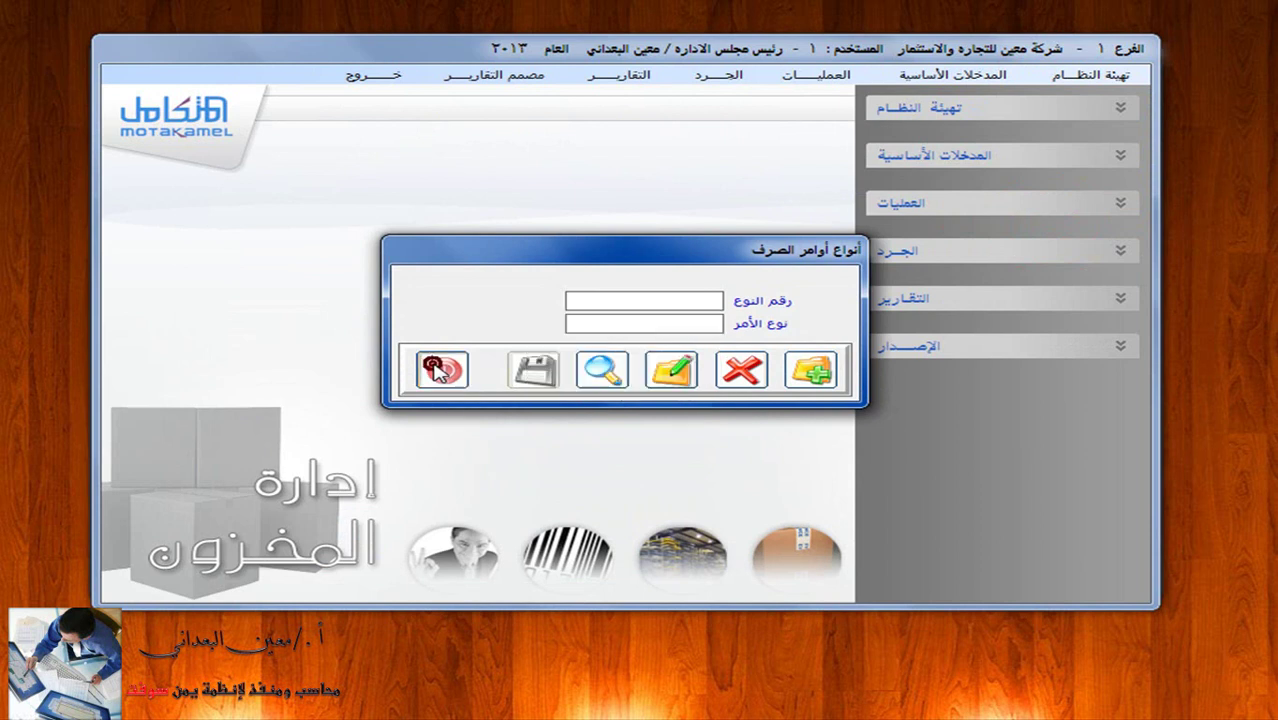
Open the inventory issue form (أمر صرف مخزني), start a new order and list the available issue types.
left_click(802, 73)
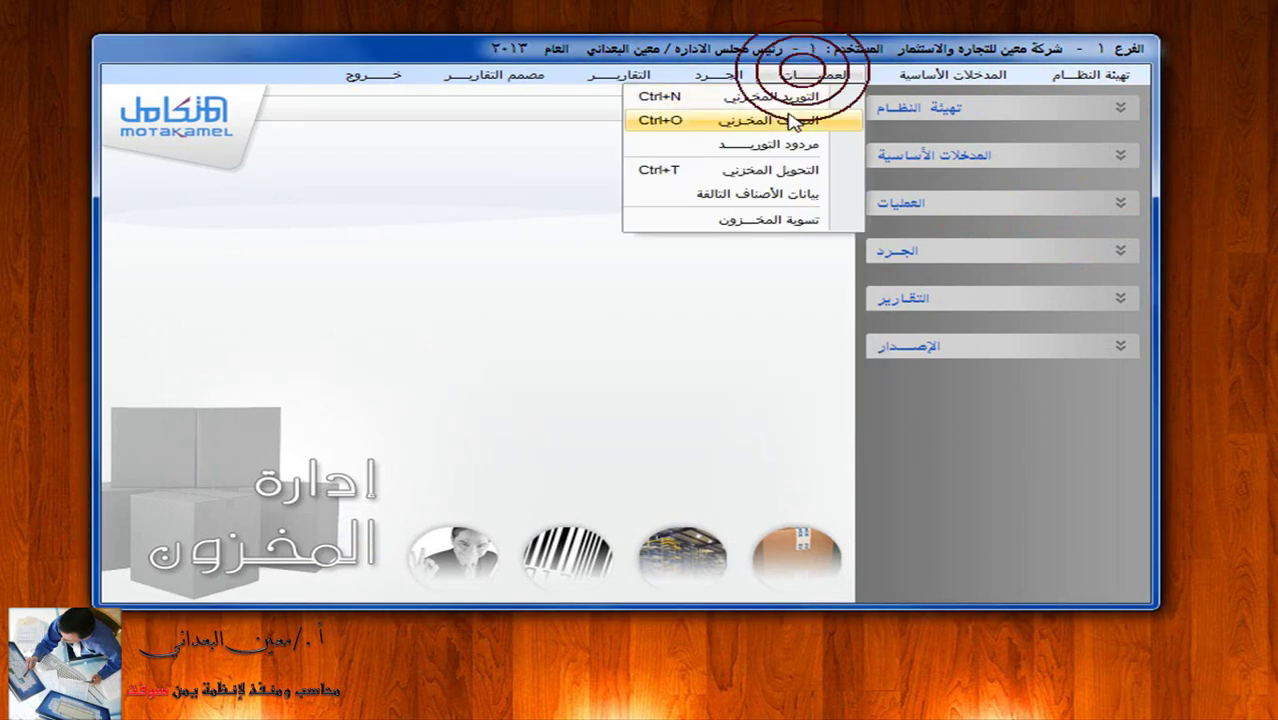
left_click(785, 120)
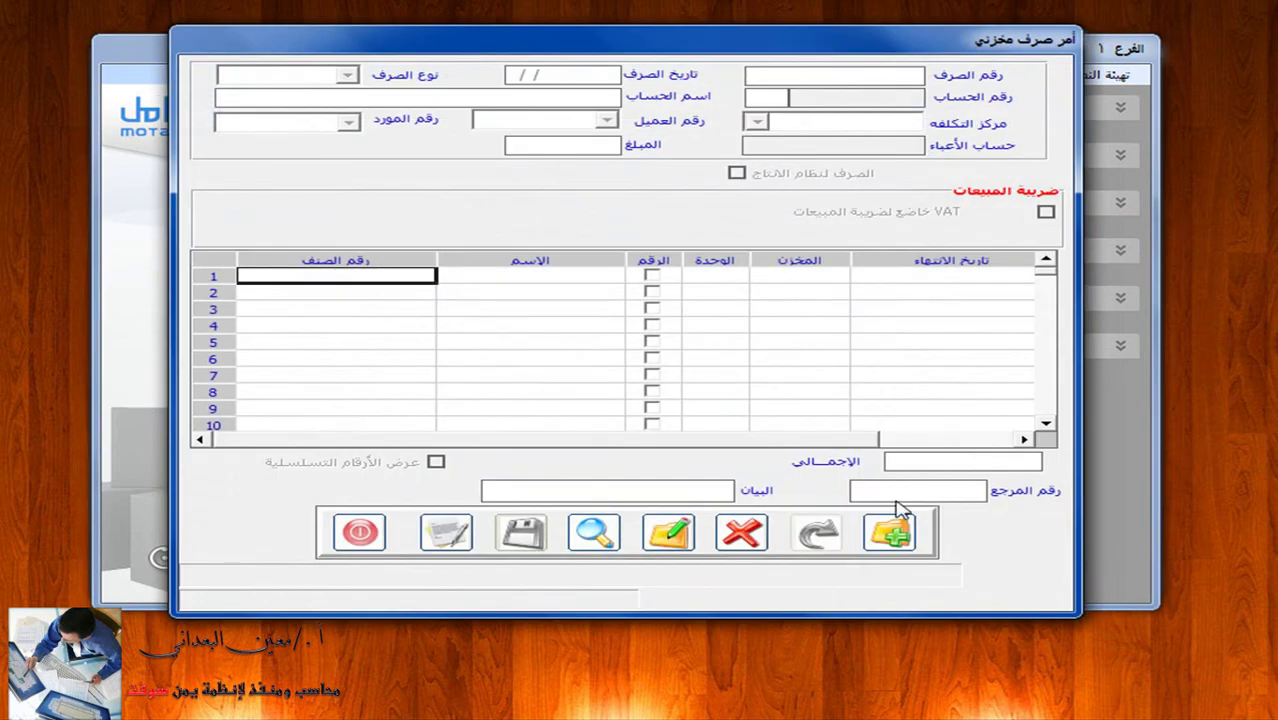
left_click(890, 531)
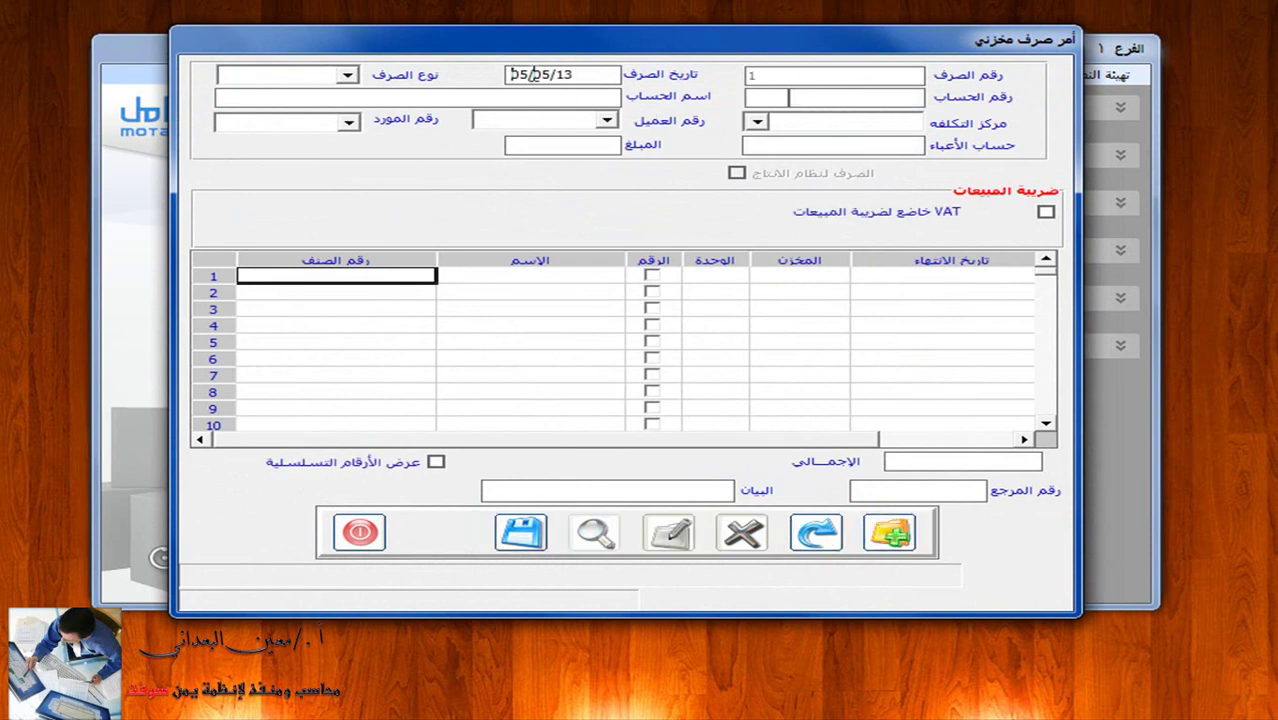
left_click(348, 77)
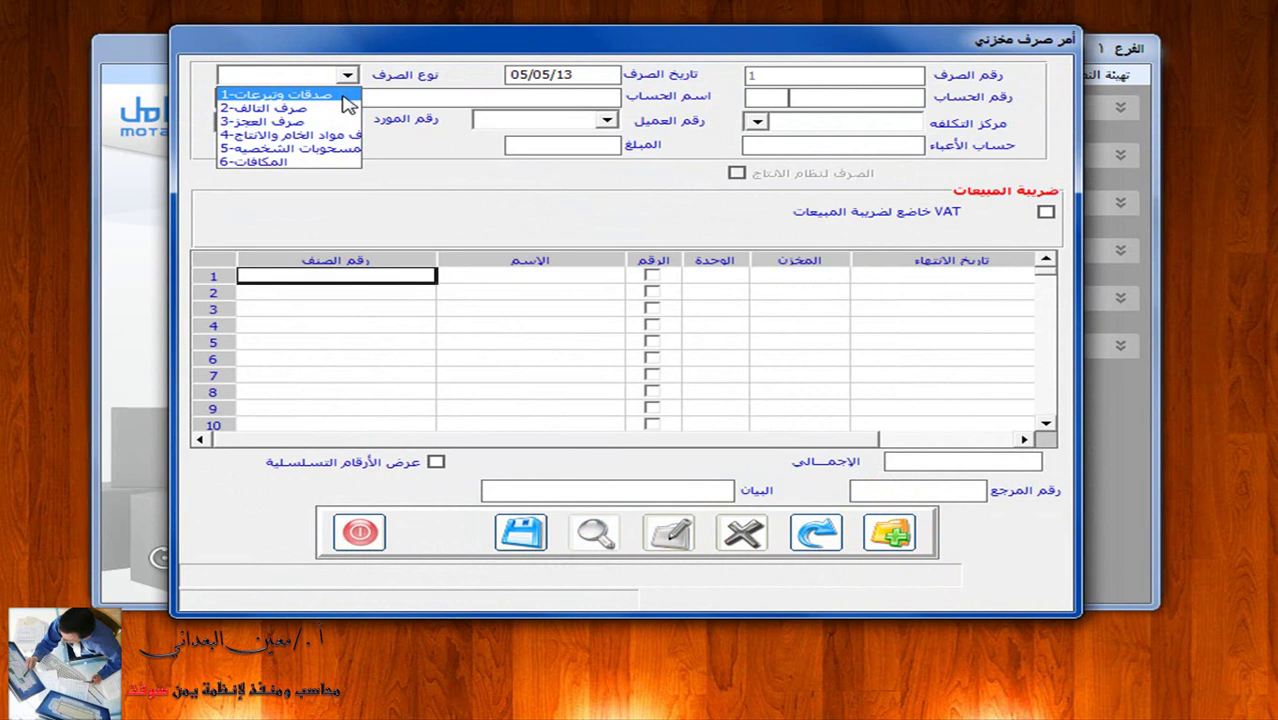
Search the account names for تبرعات and assign the الصدقات والتبرعات account to the issue order.
left_click(888, 97)
left_click(888, 97)
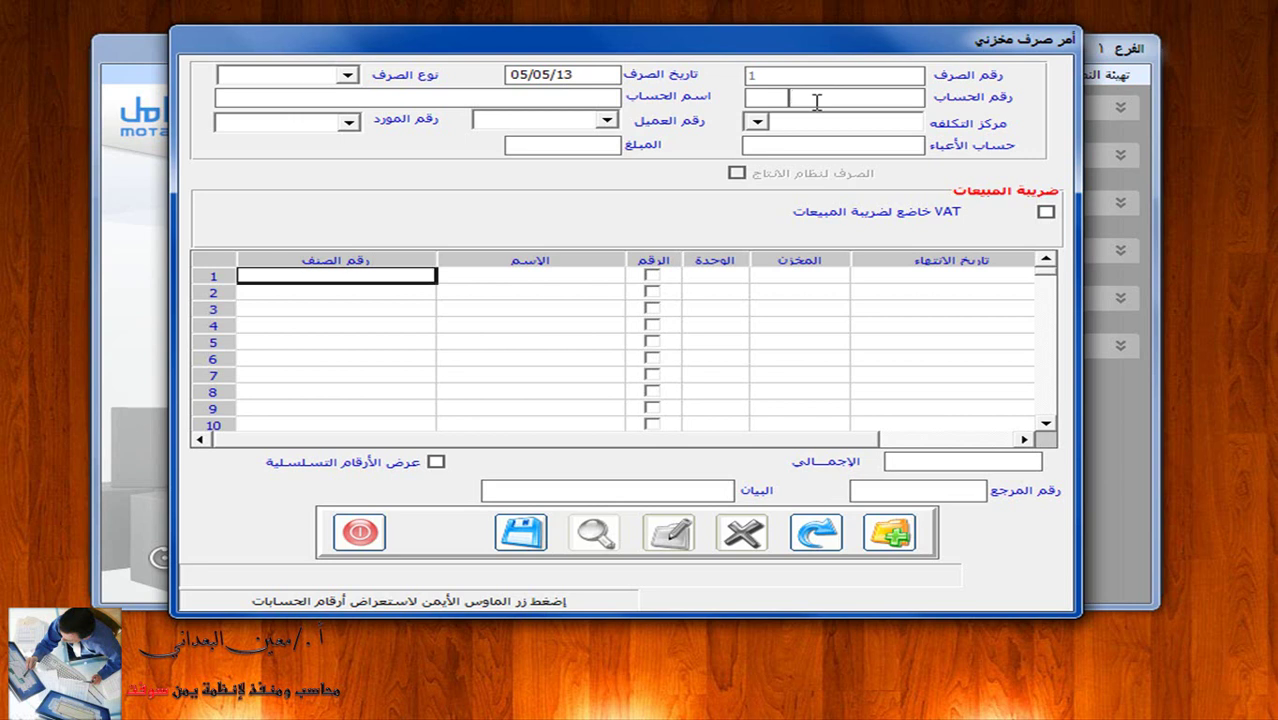
left_click(596, 100)
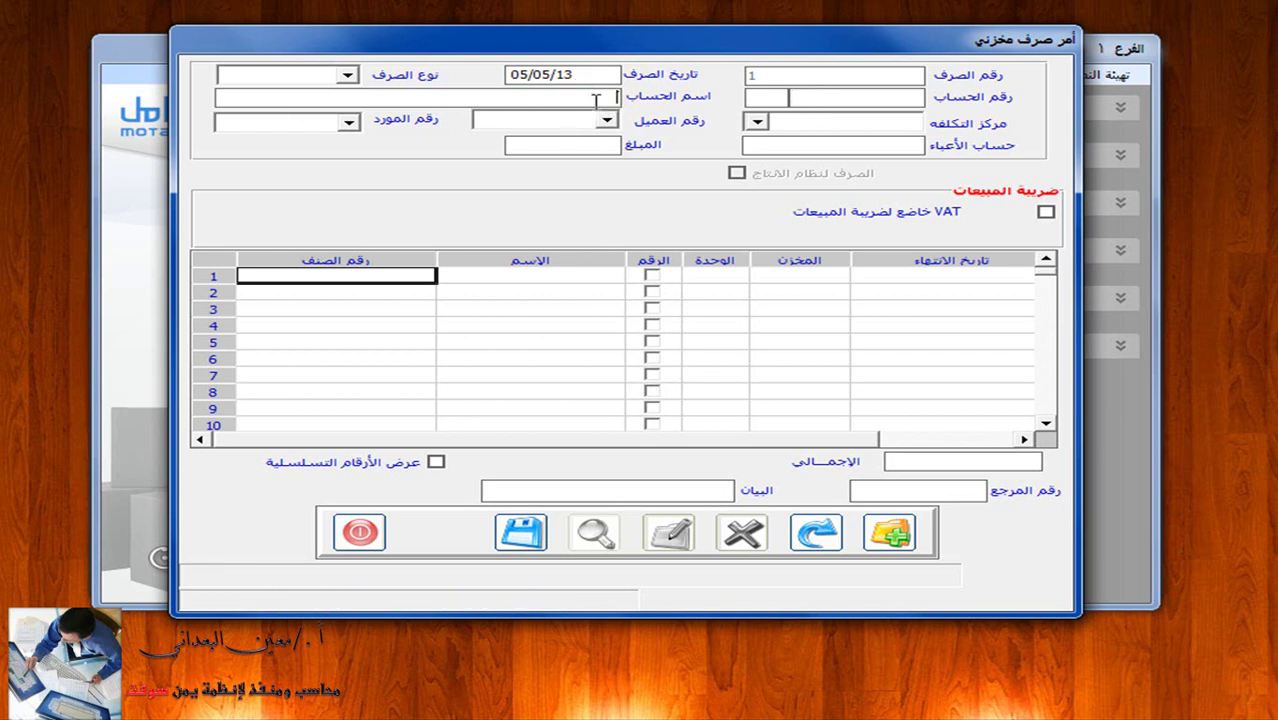
type("8")
key("BackSpace")
type("تبرعات")
key("Return")
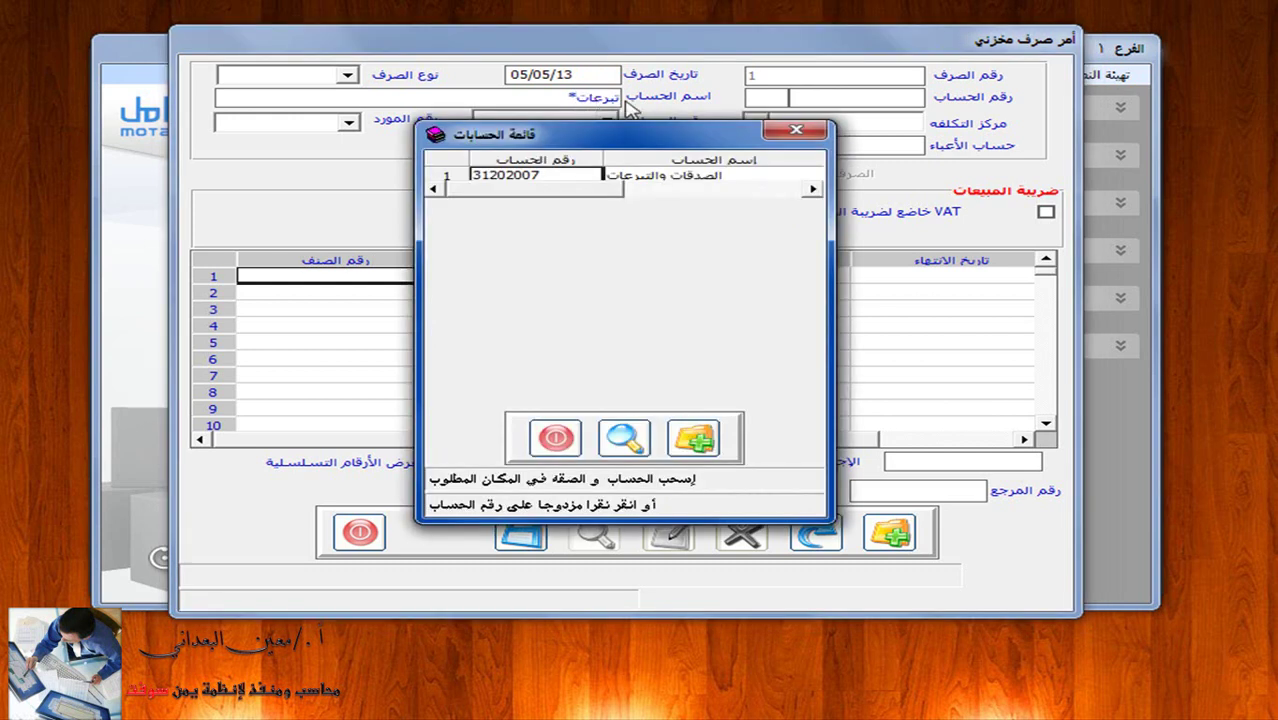
double_click(708, 175)
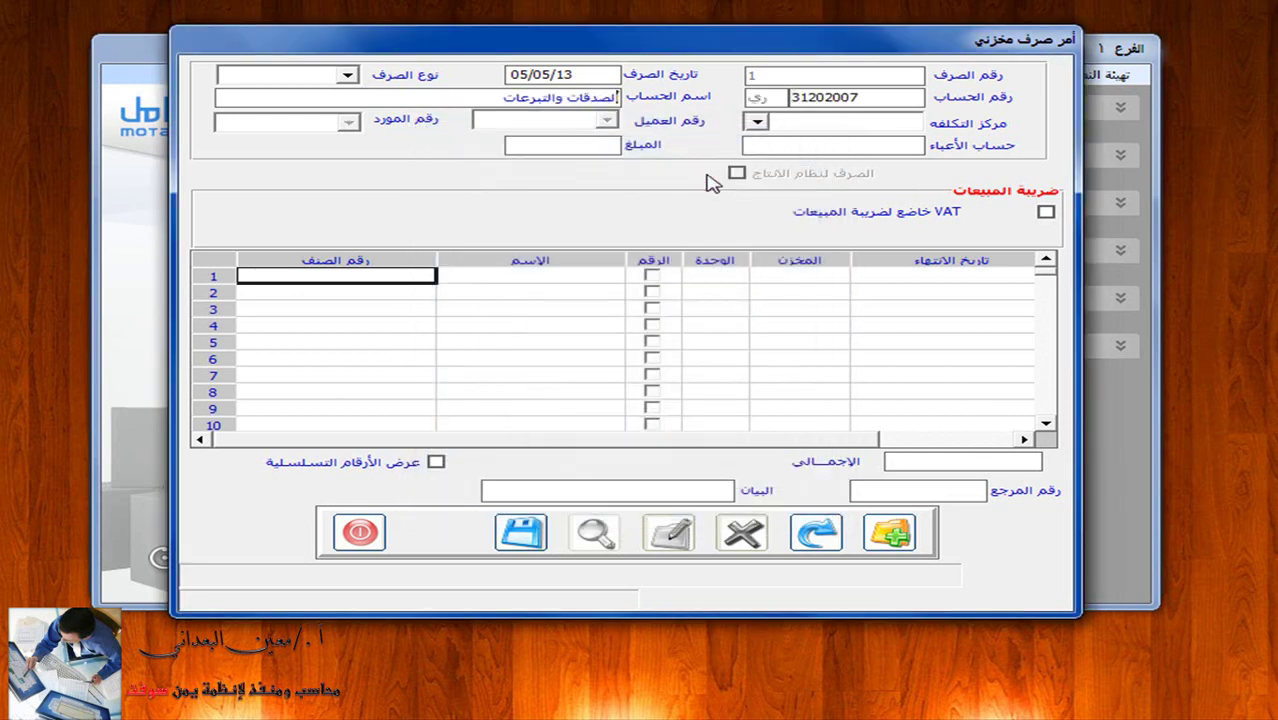
left_click(757, 119)
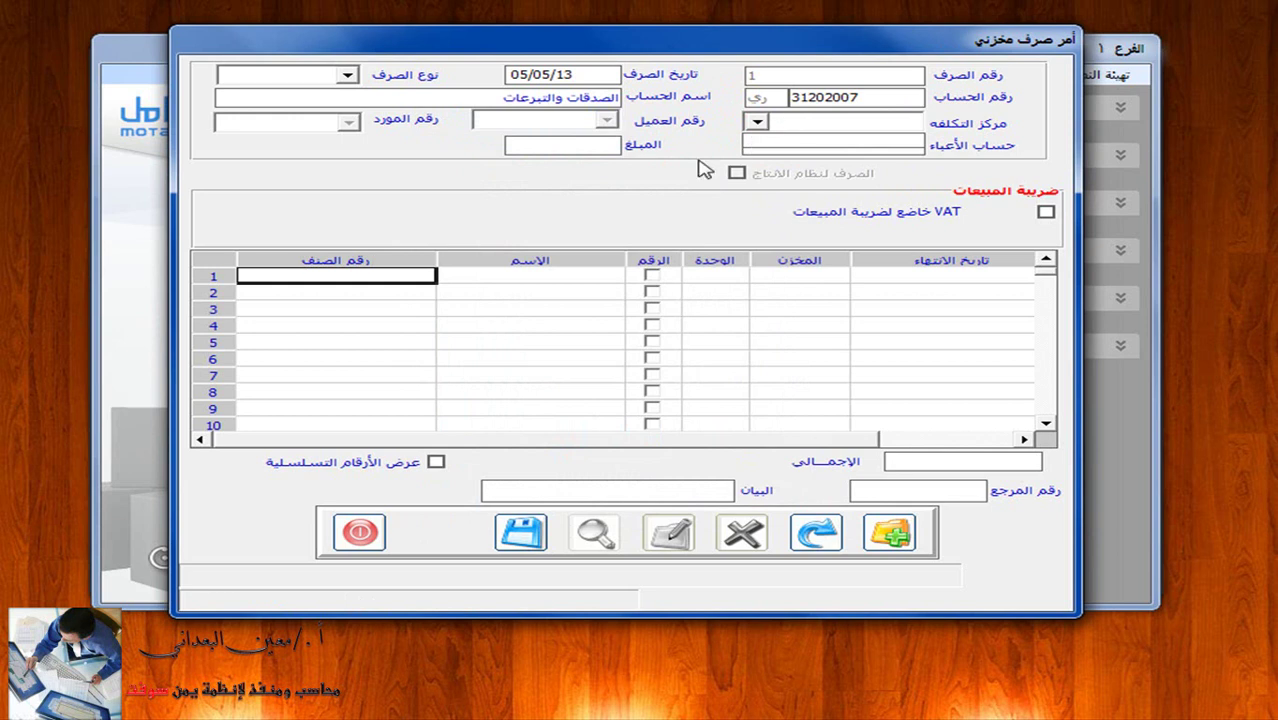
Look up items whose number starts with 002 and add 002-004 (دقيق البركه) from warehouse 2 as the first line.
left_click(398, 274)
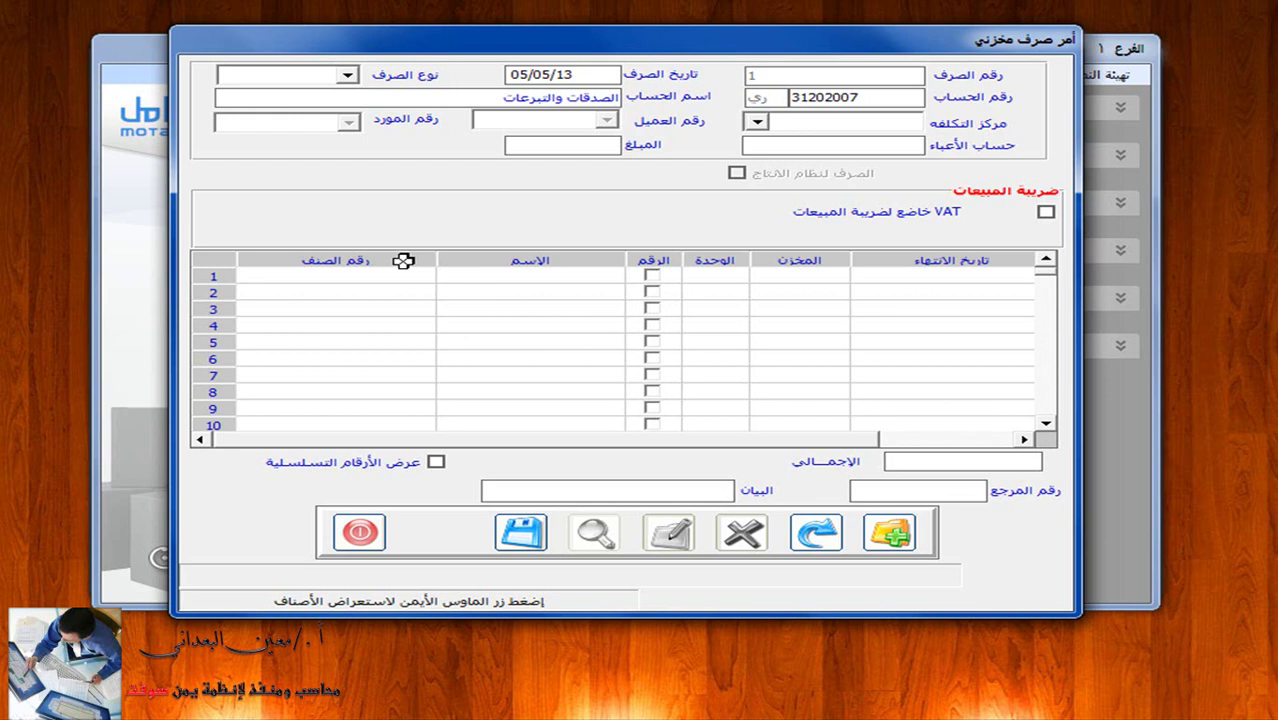
type("0002")
key("BackSpace")
key("BackSpace")
type("2")
key("Return")
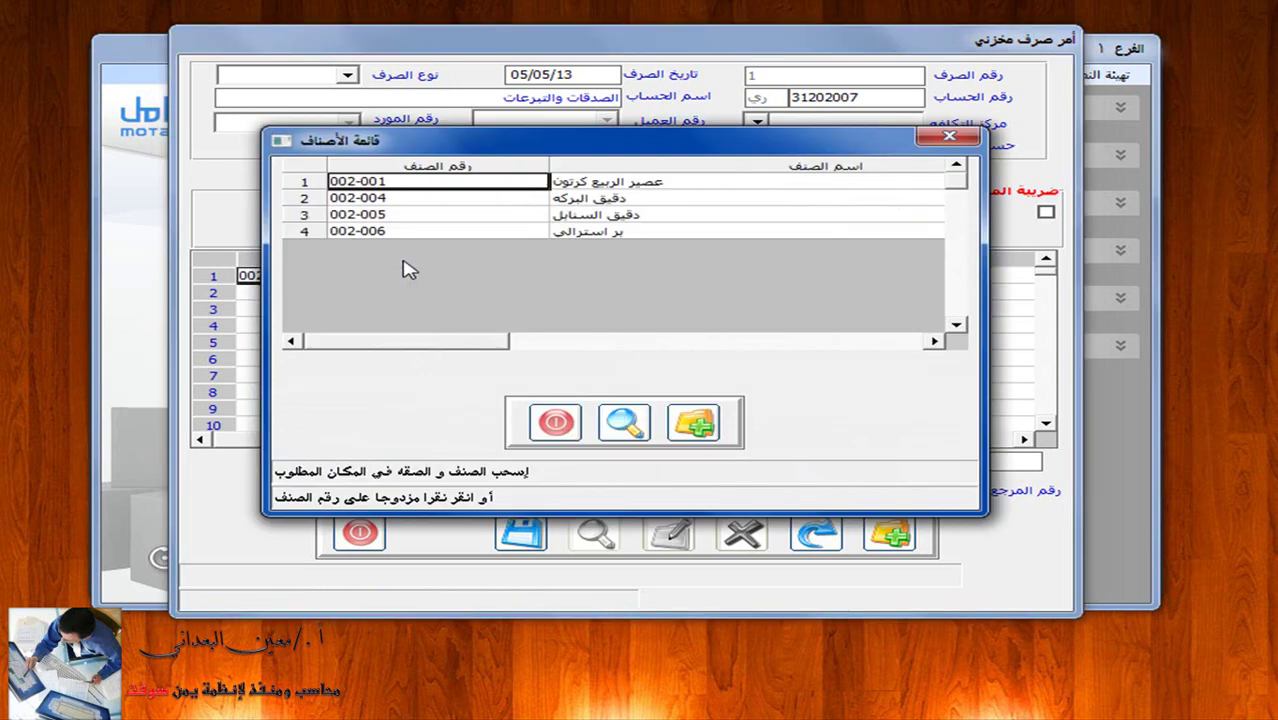
double_click(445, 198)
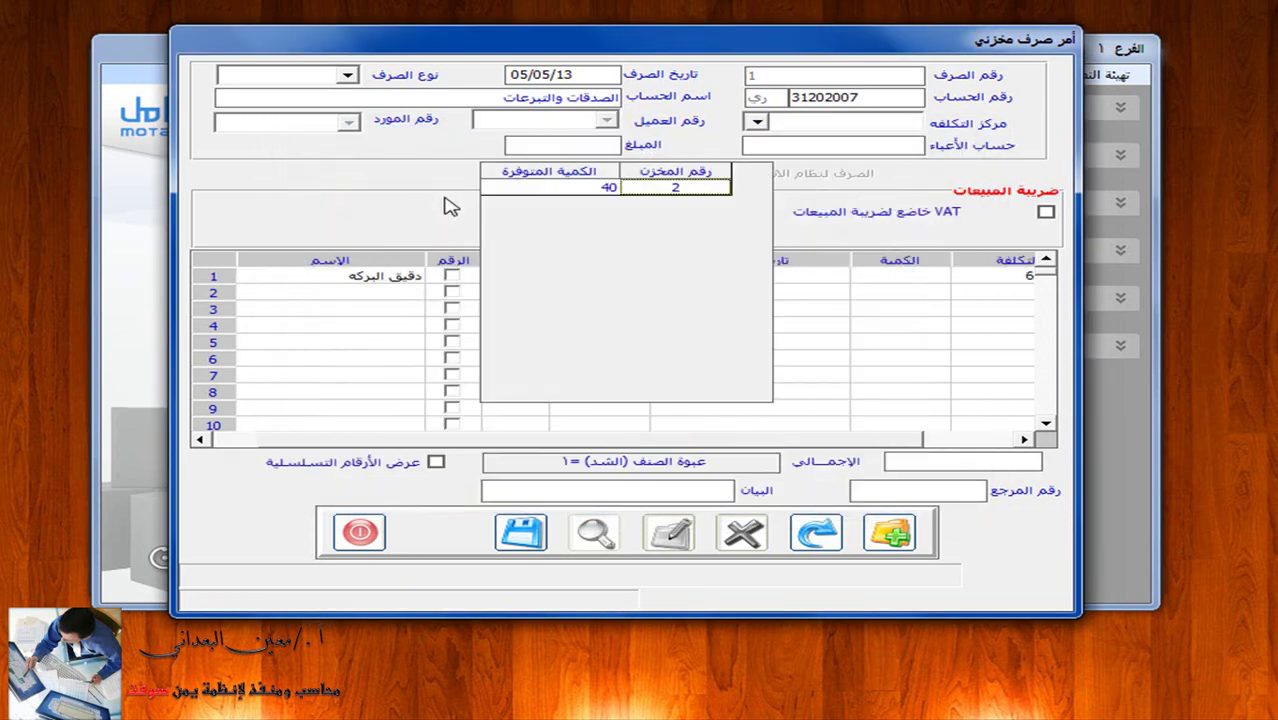
double_click(561, 197)
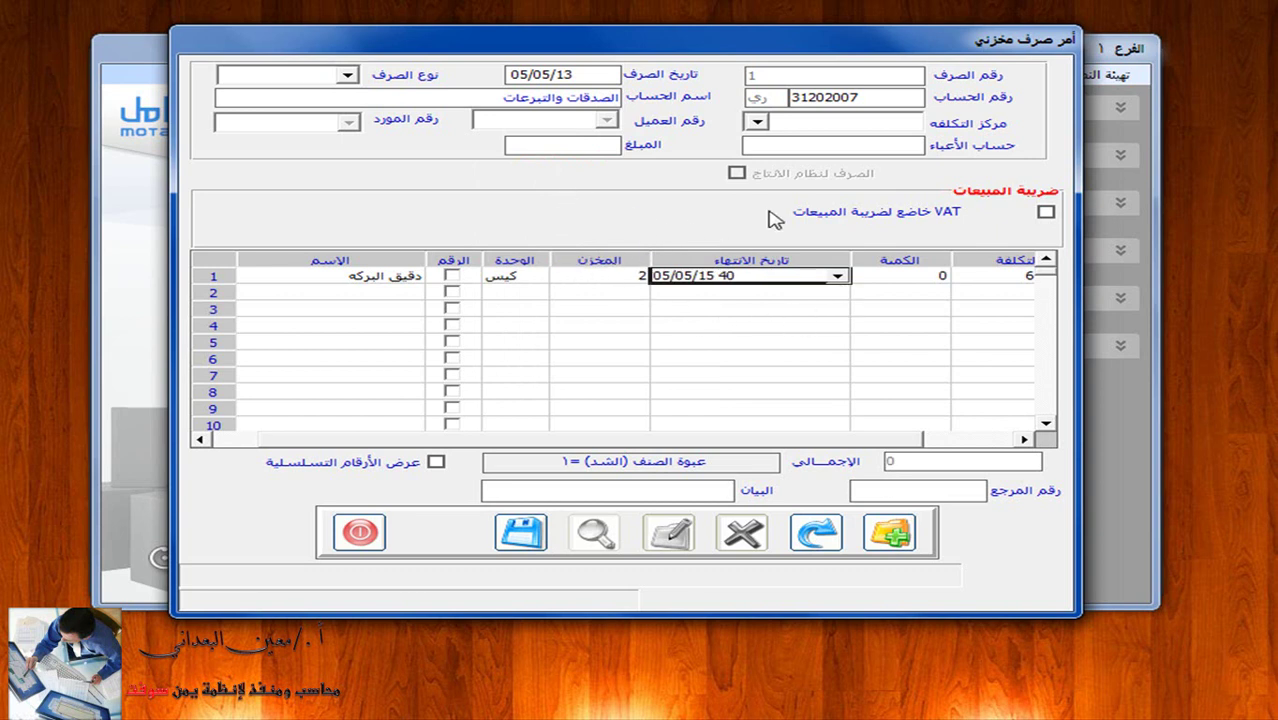
Complete the دقيق البركه line with the 05/05/15 expiry batch and a quantity of 30.
left_click(840, 276)
left_click(839, 277)
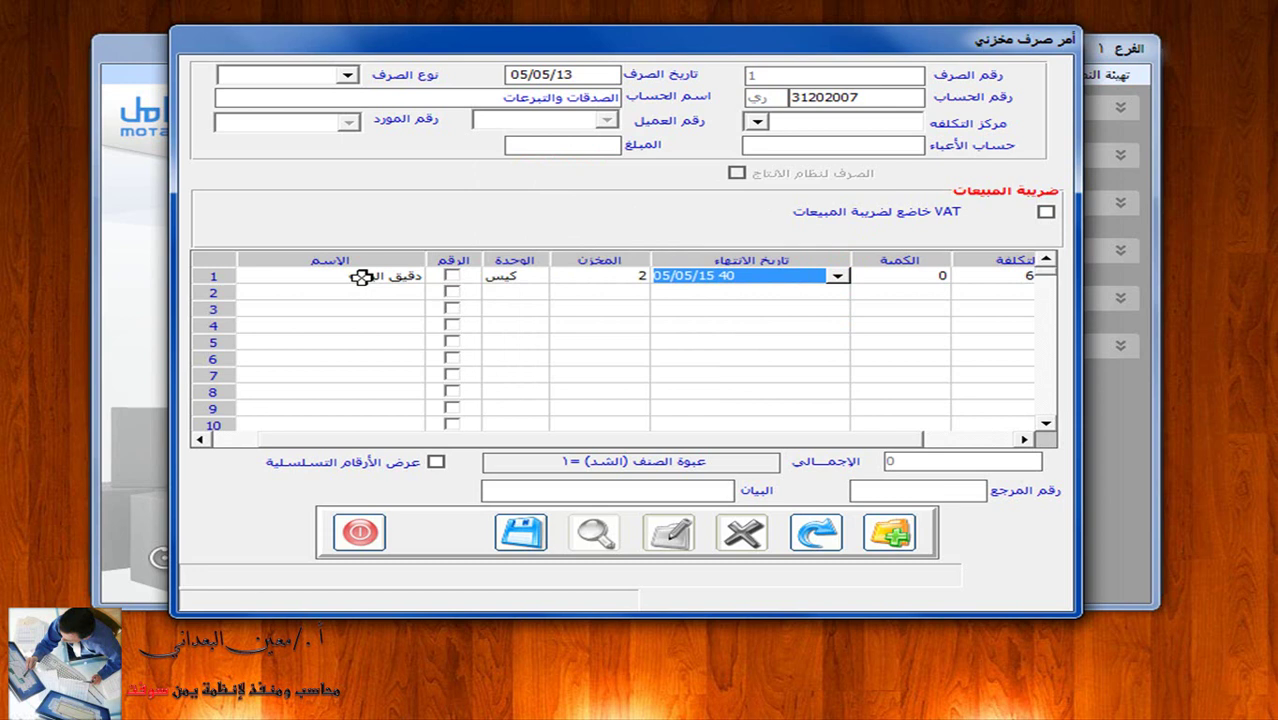
key("shift+Tab")
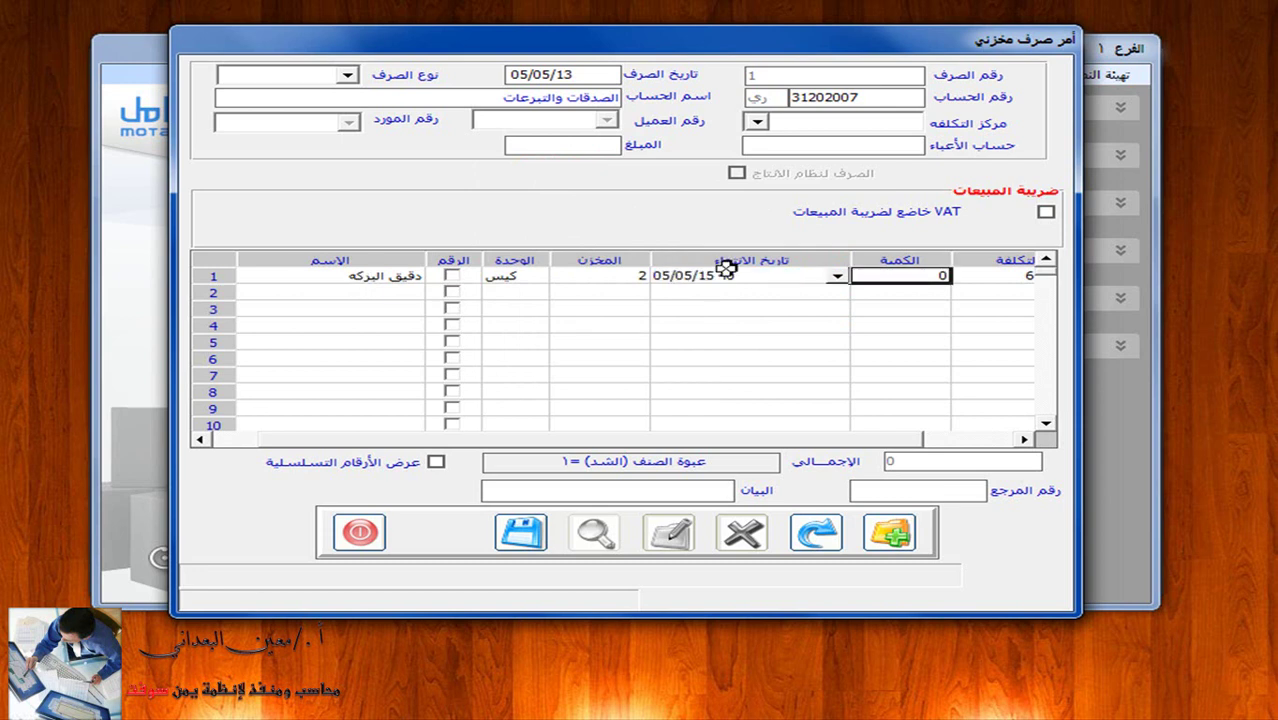
type("30")
key("Return")
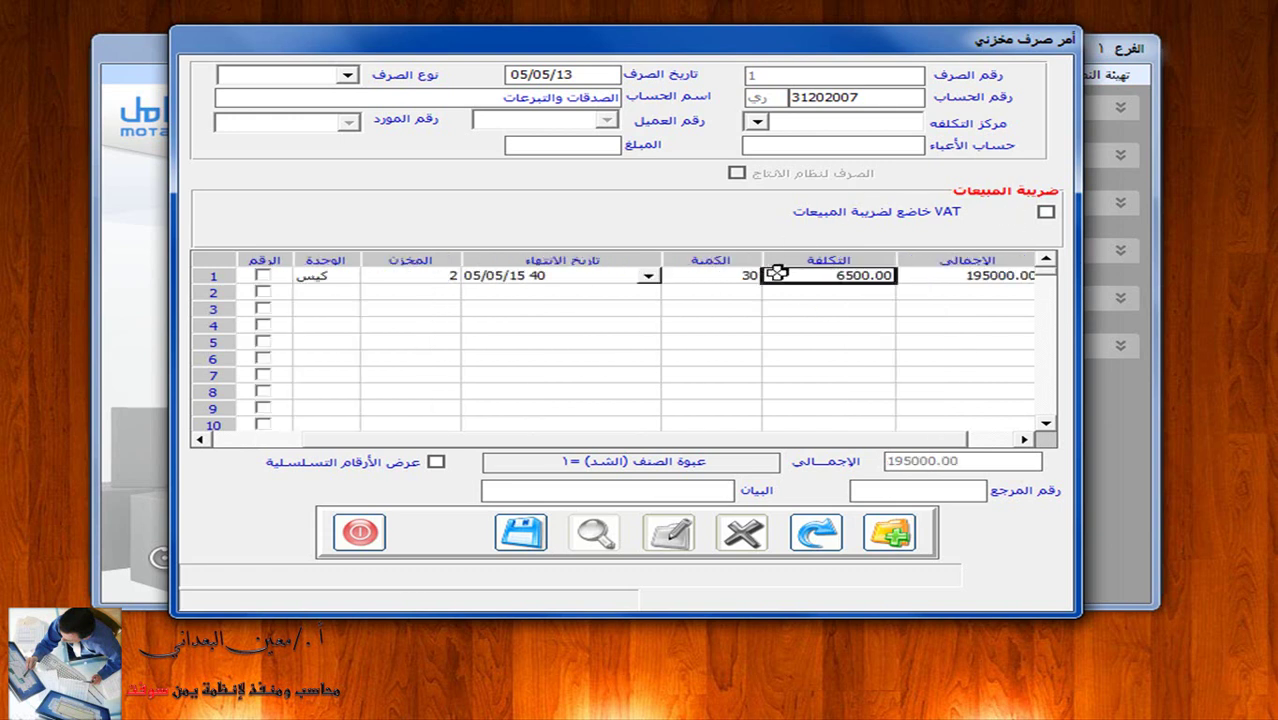
key("Return")
key("Return")
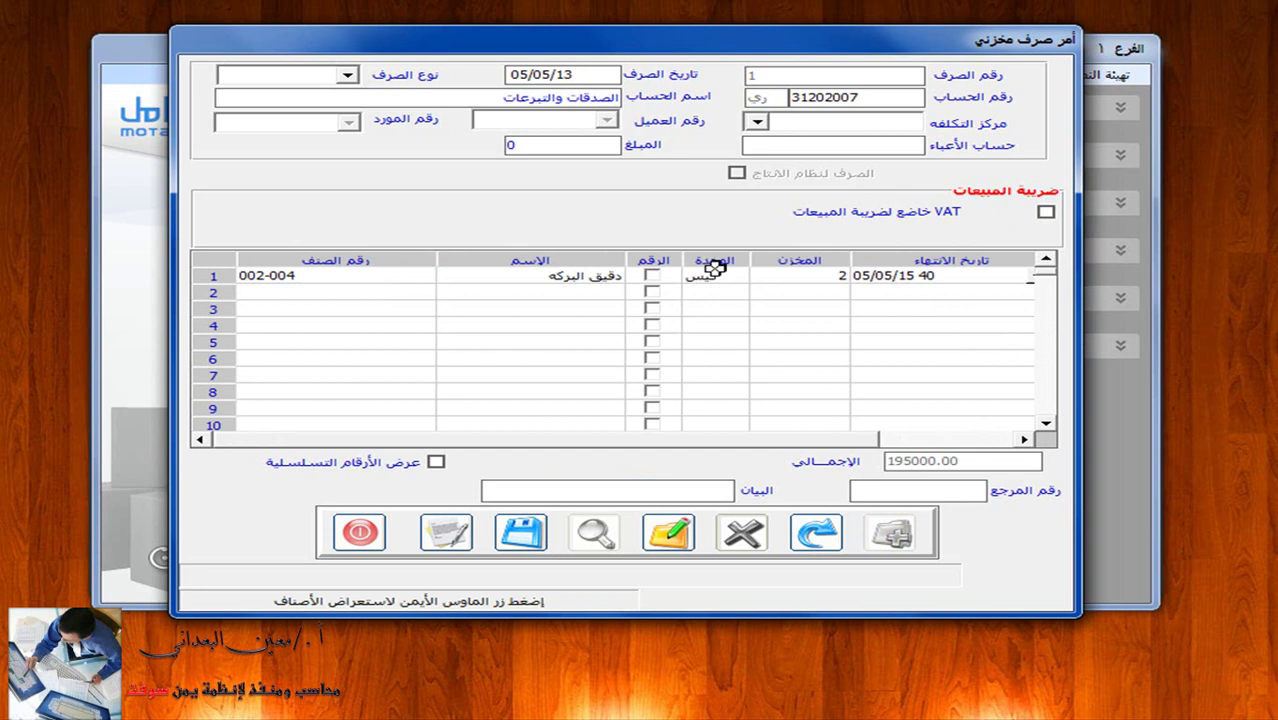
Search for السنابل and add item 002-005 (دقيق السنابل) from warehouse 2 as the second line.
left_click(582, 291)
right_click(582, 291)
type("أ")
type("لسناب")
type("ل")
type("*")
key("Return")
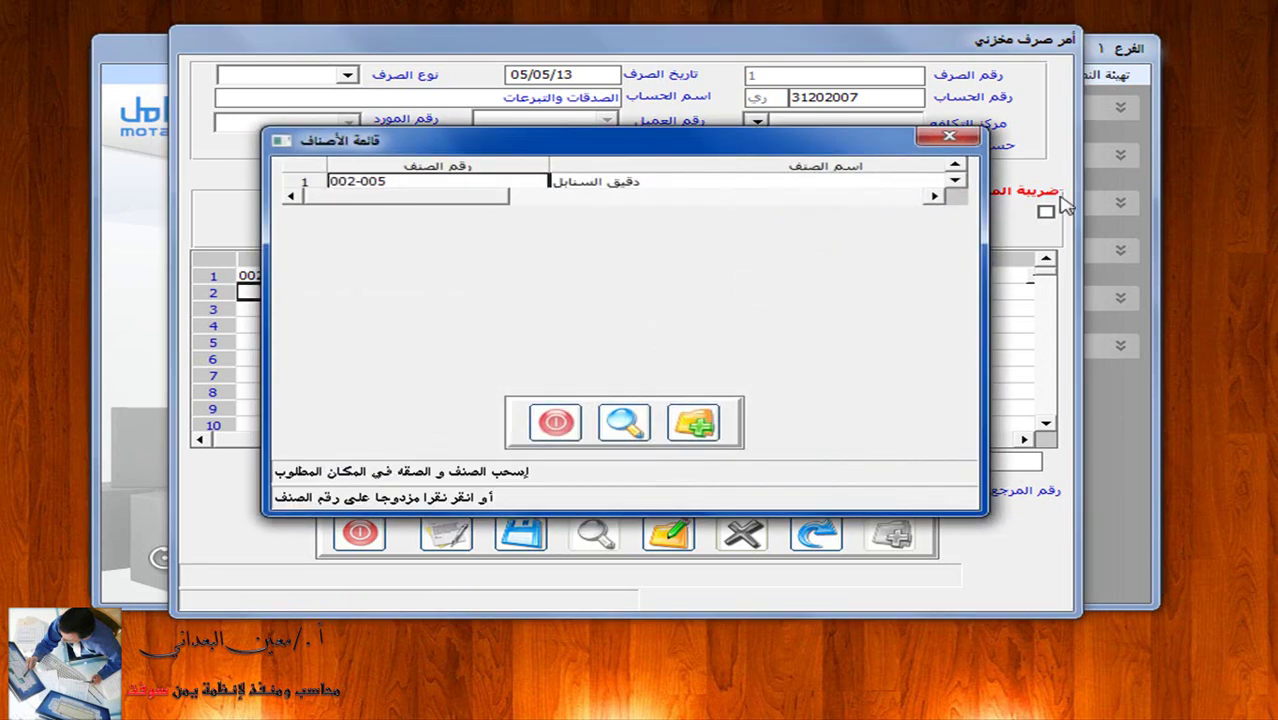
double_click(813, 183)
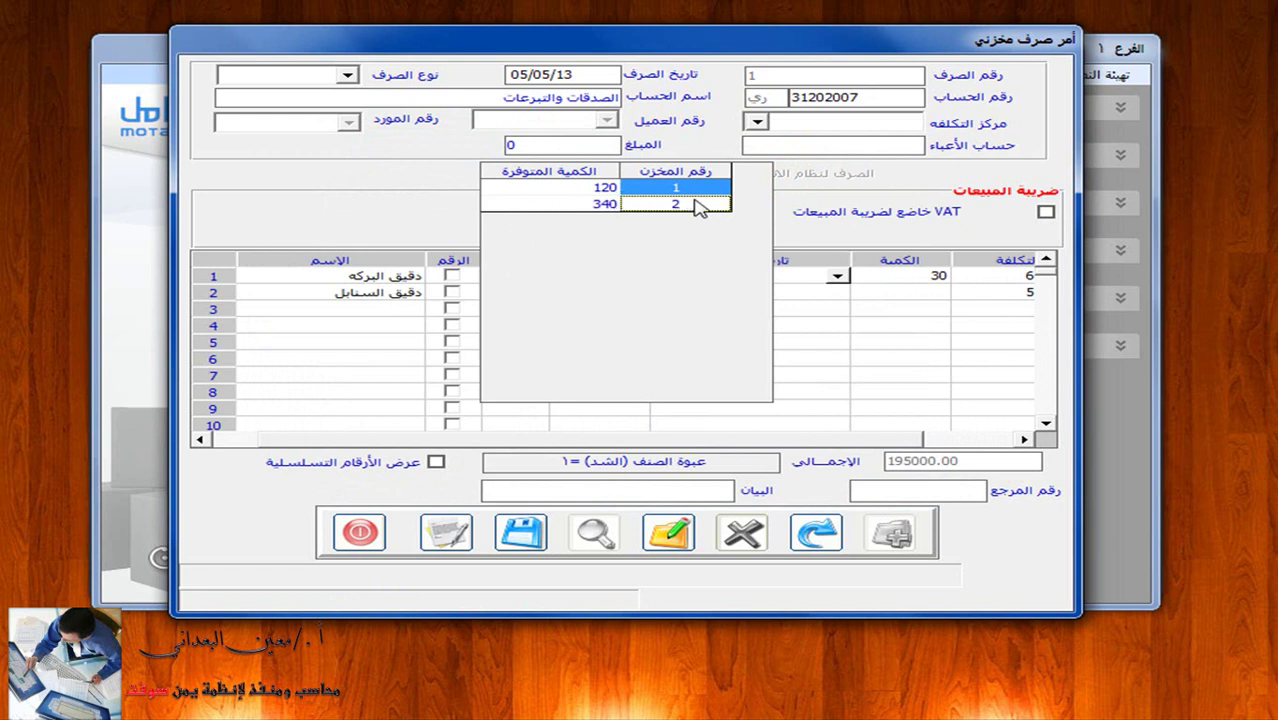
double_click(620, 204)
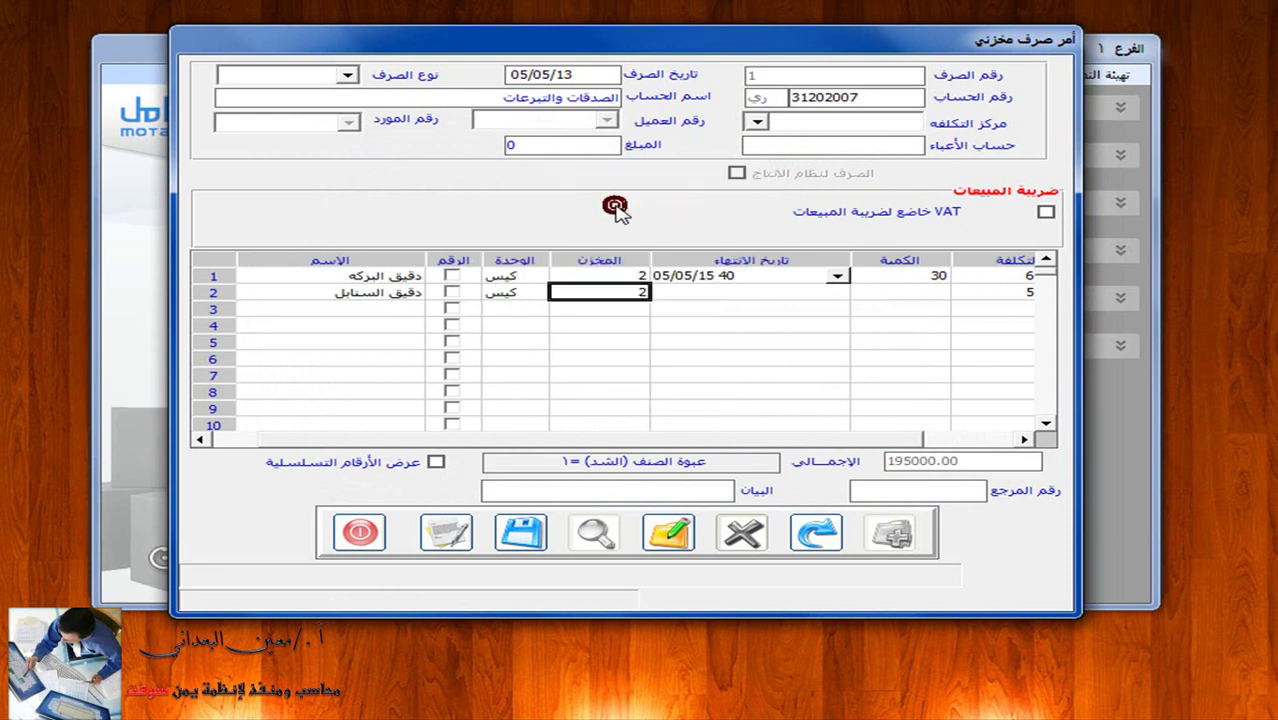
Complete the دقيق السنابل line with the 05/05/15 expiry batch and a quantity of 10.
left_click(838, 291)
left_click(836, 290)
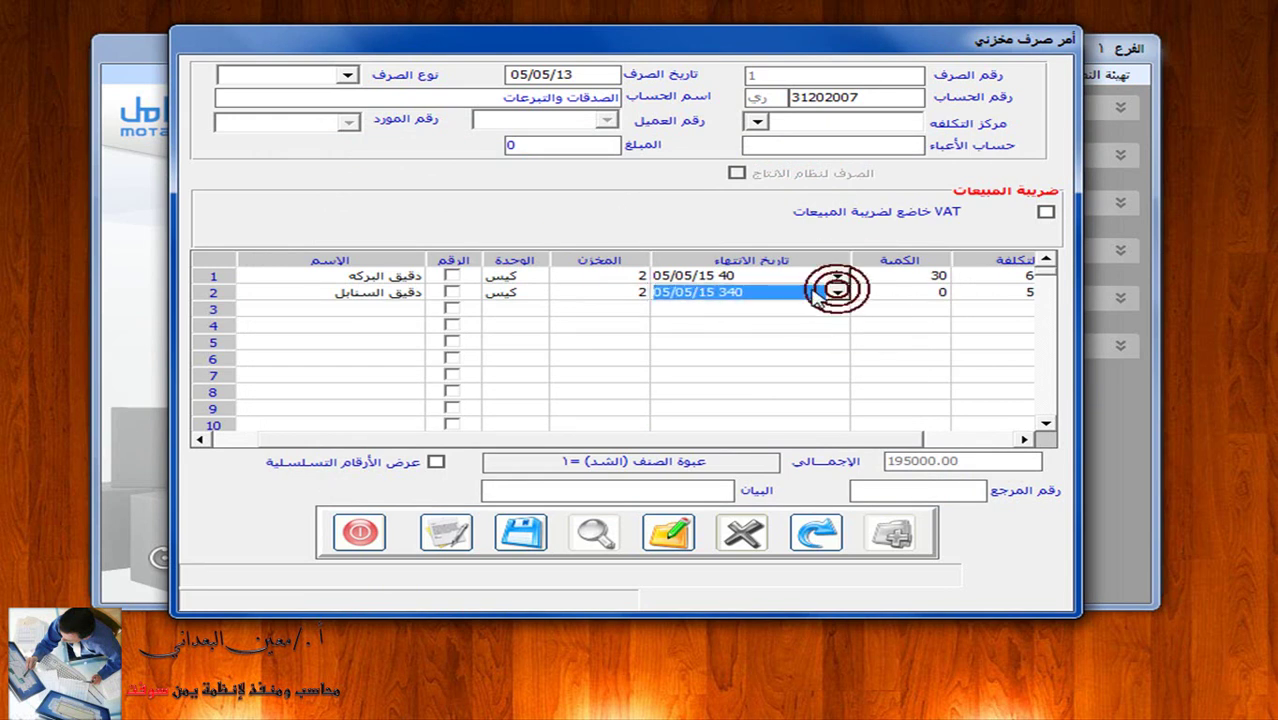
key("Tab")
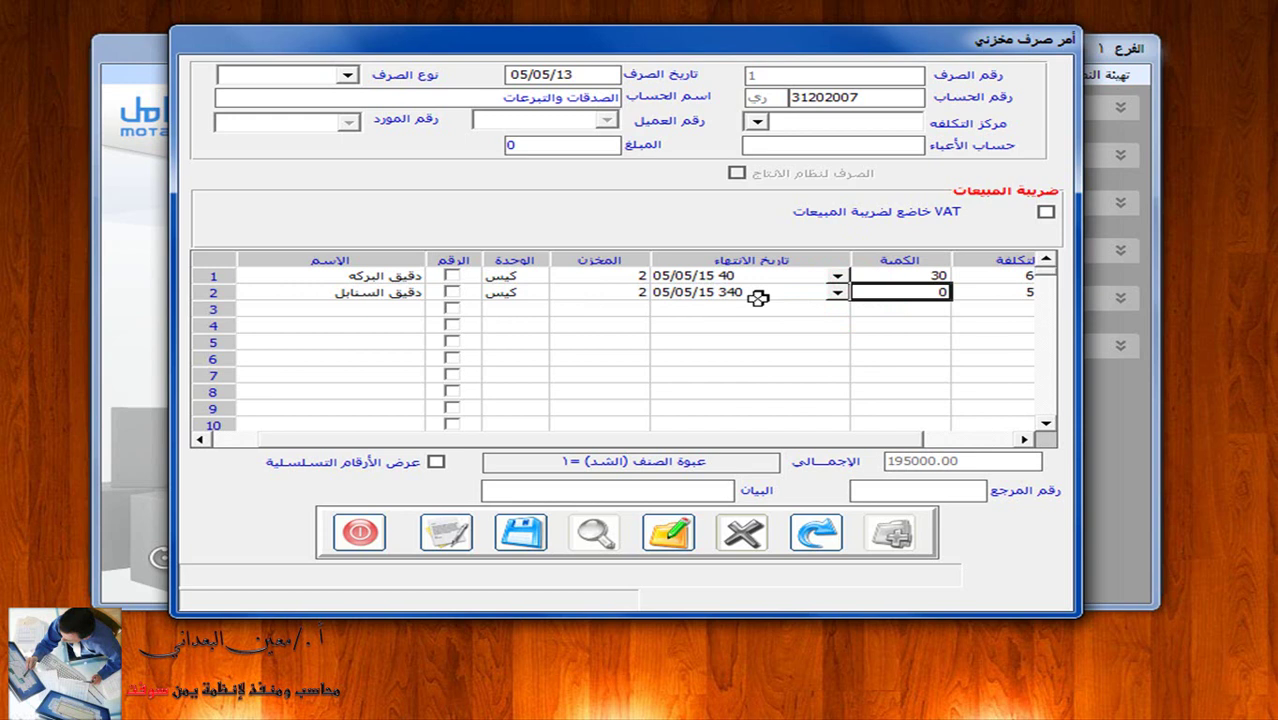
type("10")
key("Tab")
key("Tab")
key("Tab")
Enter تبرعات لاحدى الجميعات الخيريه as the order's description (البيان) and save the issue order.
left_click(675, 488)
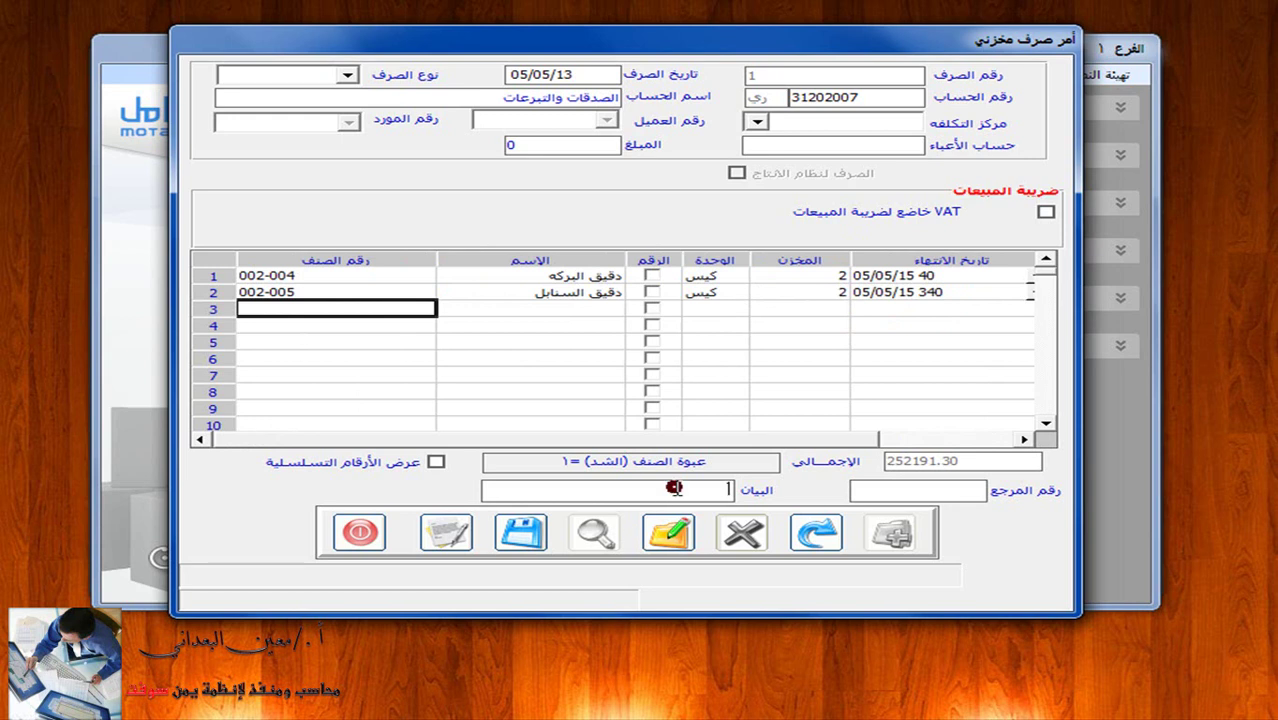
type("تبرعات")
type(" لاج")
type("دى ال")
type("جميعات الخير")
type("ية")
left_click(521, 533)
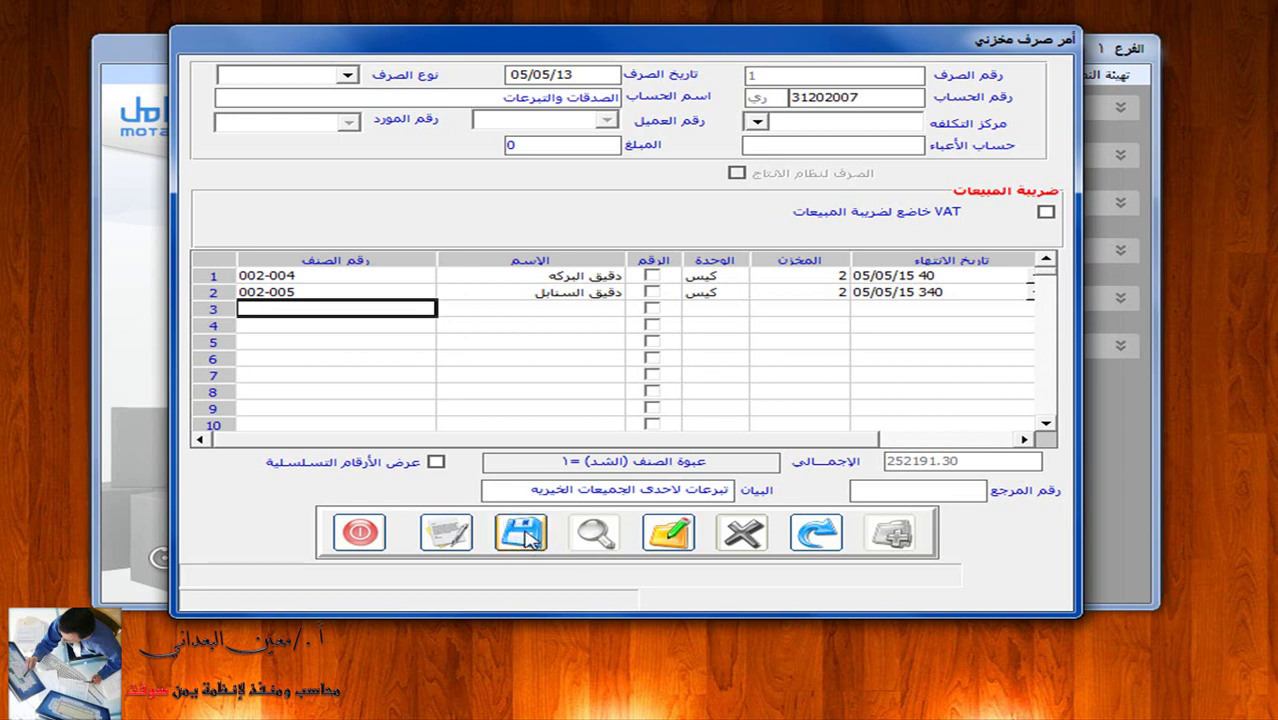
left_click(521, 533)
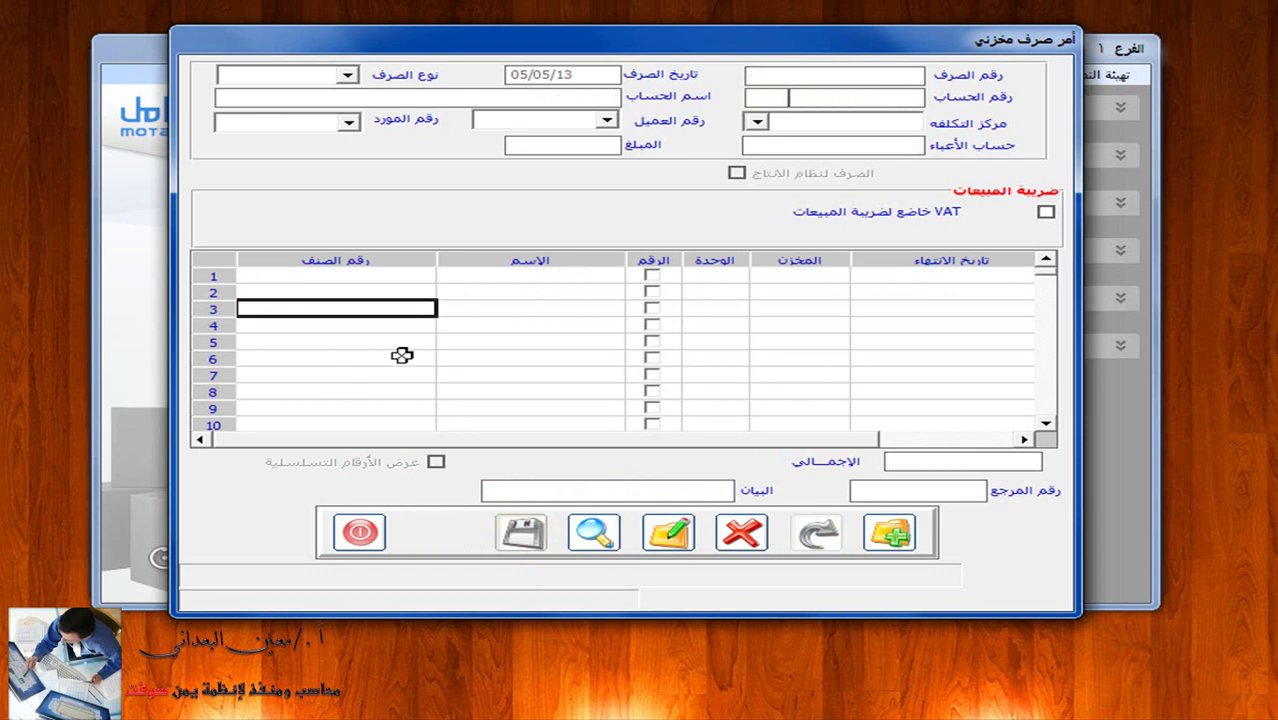
Start a new issue order and charge it to المكافات والمزايا, found by searching account names for *مكا.
left_click(893, 535)
key("Return")
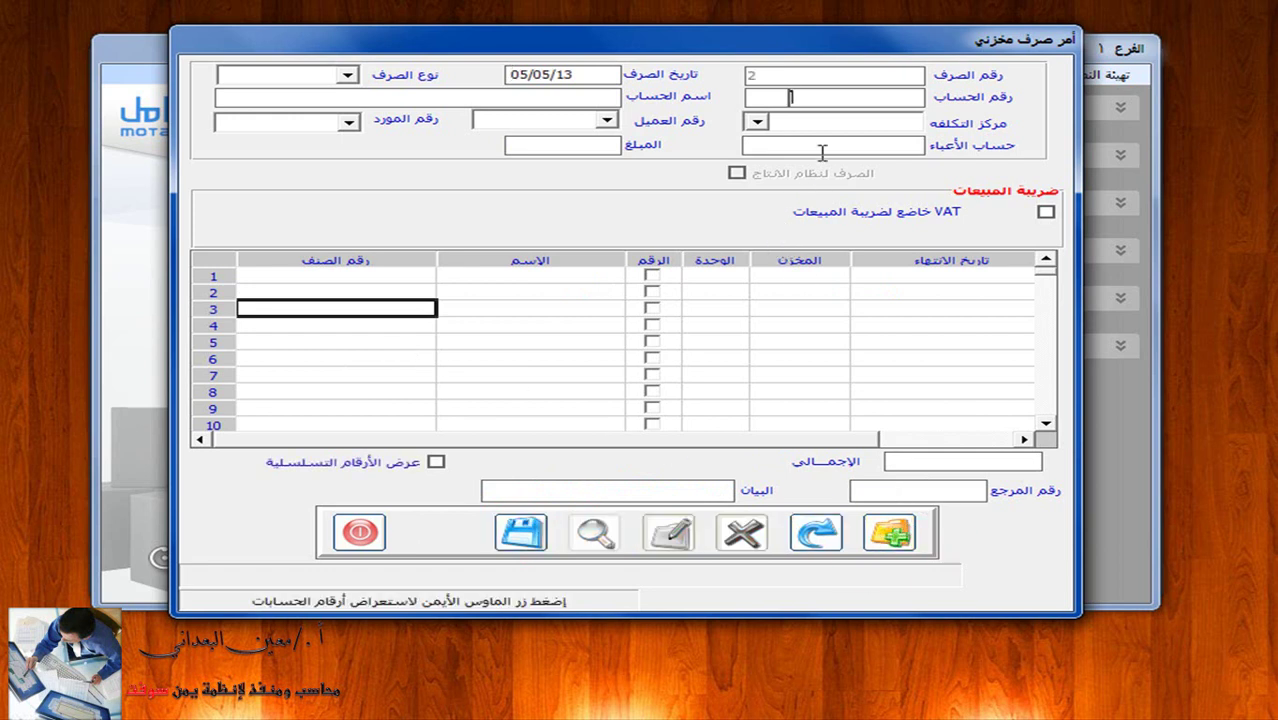
left_click(606, 95)
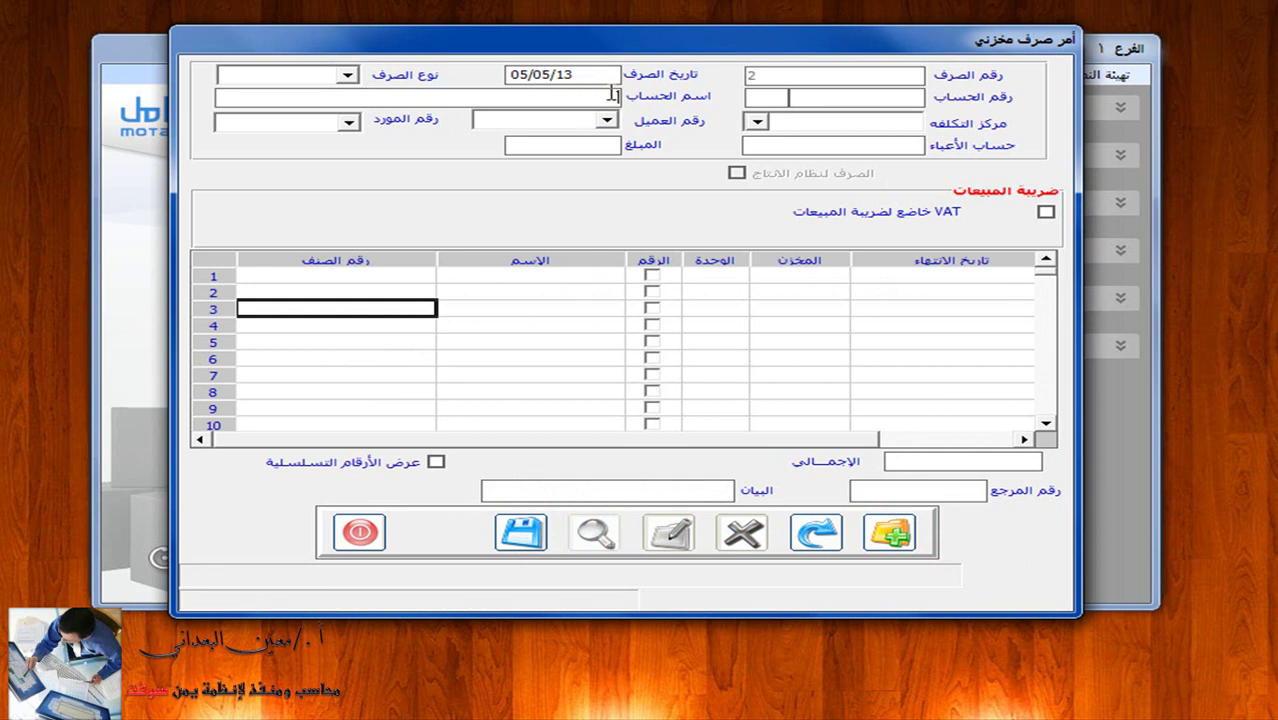
type("*مكا")
key("Return")
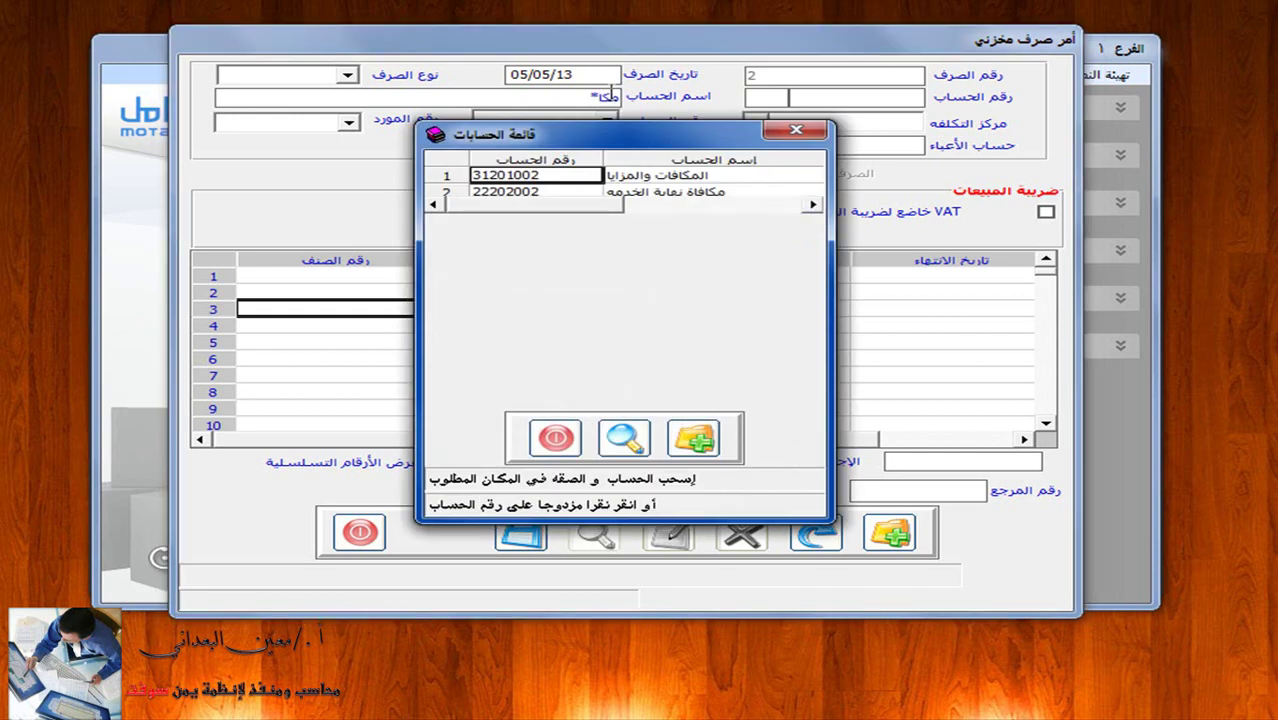
double_click(682, 175)
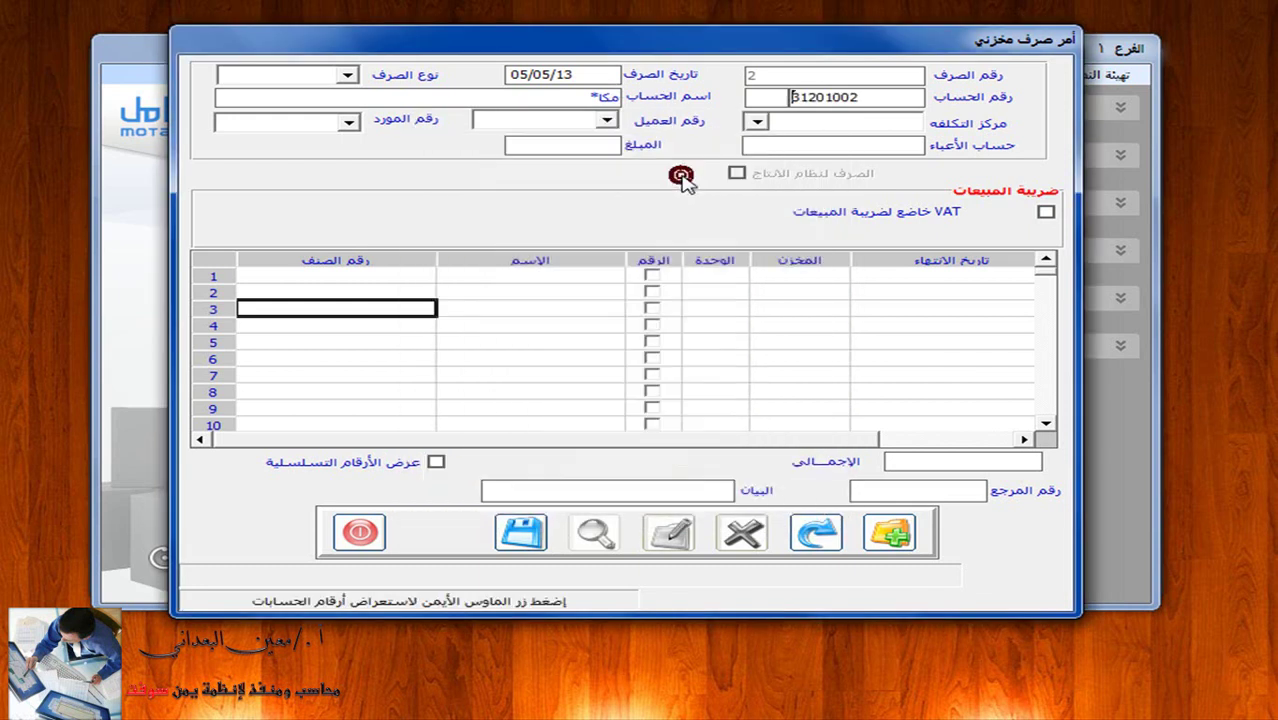
Add item 001-001 (تلفون سامسونج جلاكسي 3) from warehouse 1 as the first line with a quantity of 3.
left_click(328, 275)
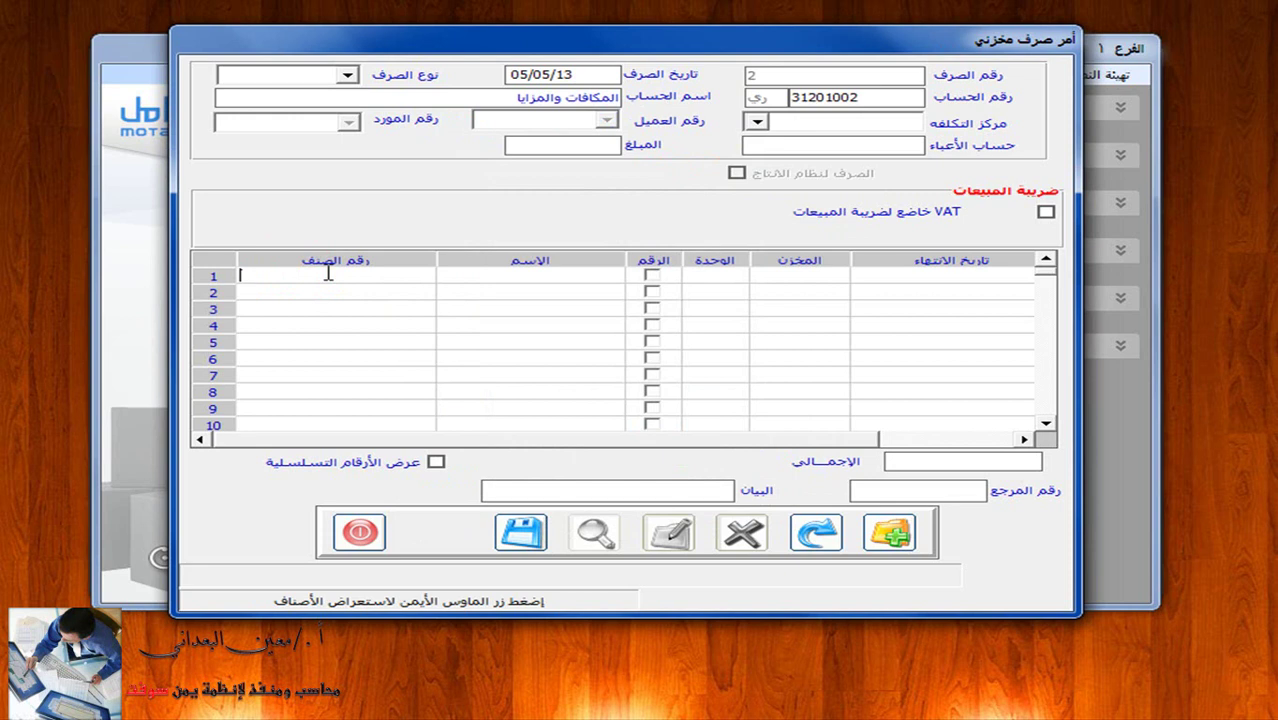
type("001")
right_click(328, 277)
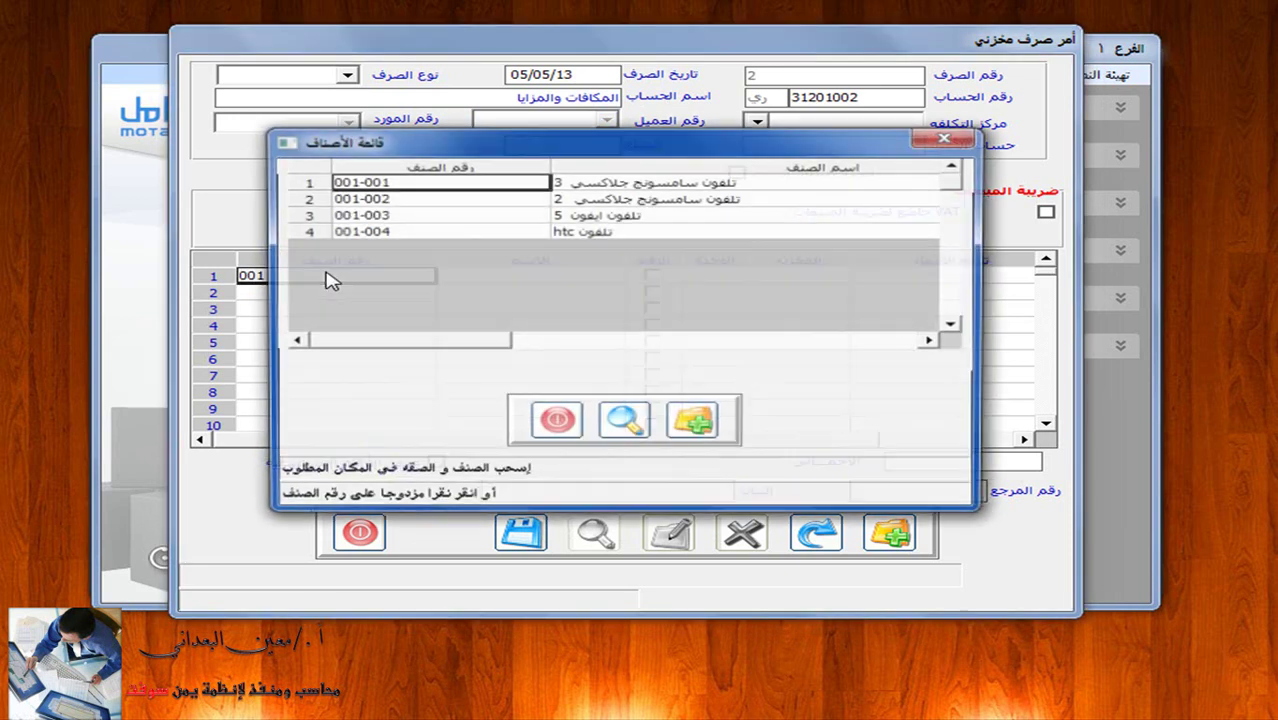
double_click(437, 187)
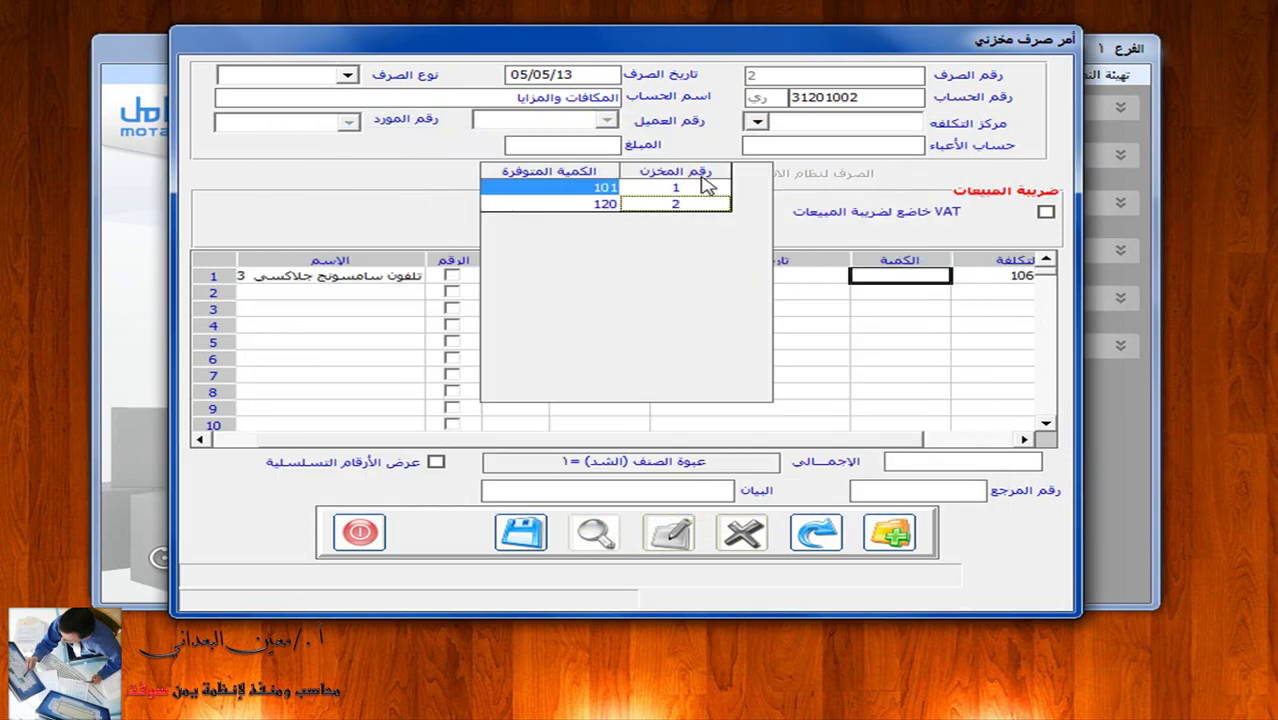
double_click(612, 188)
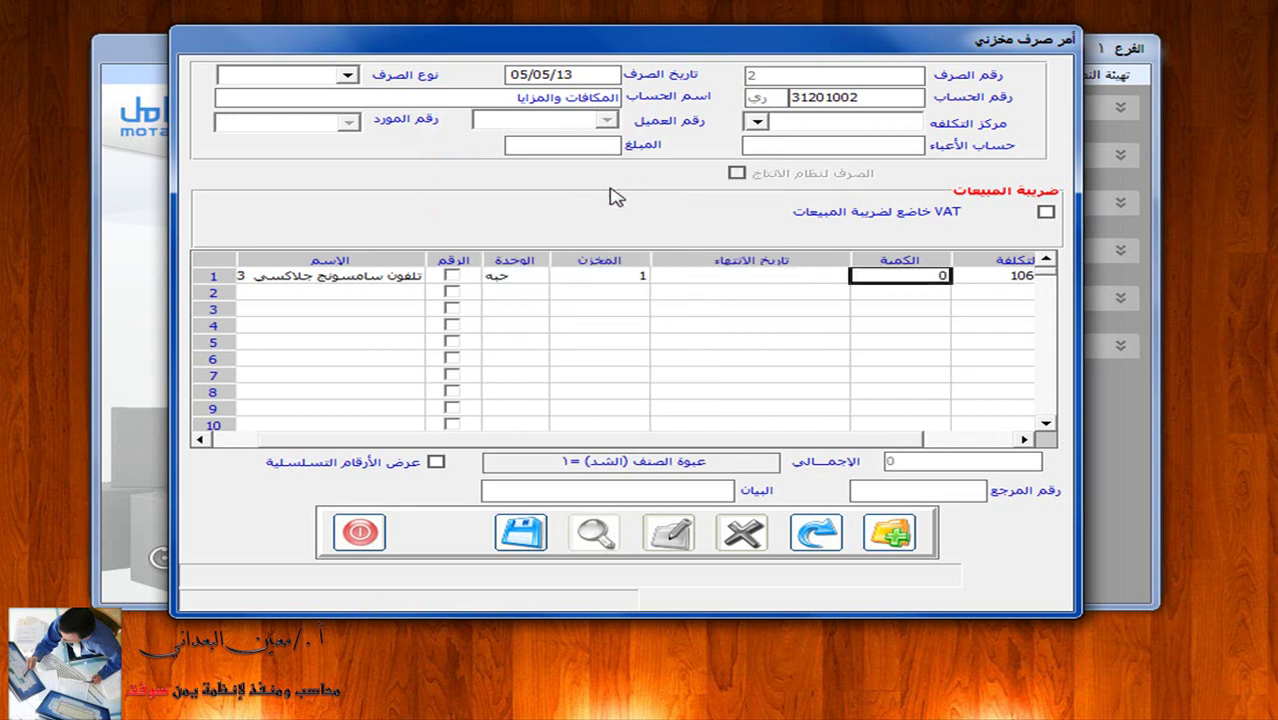
type("3")
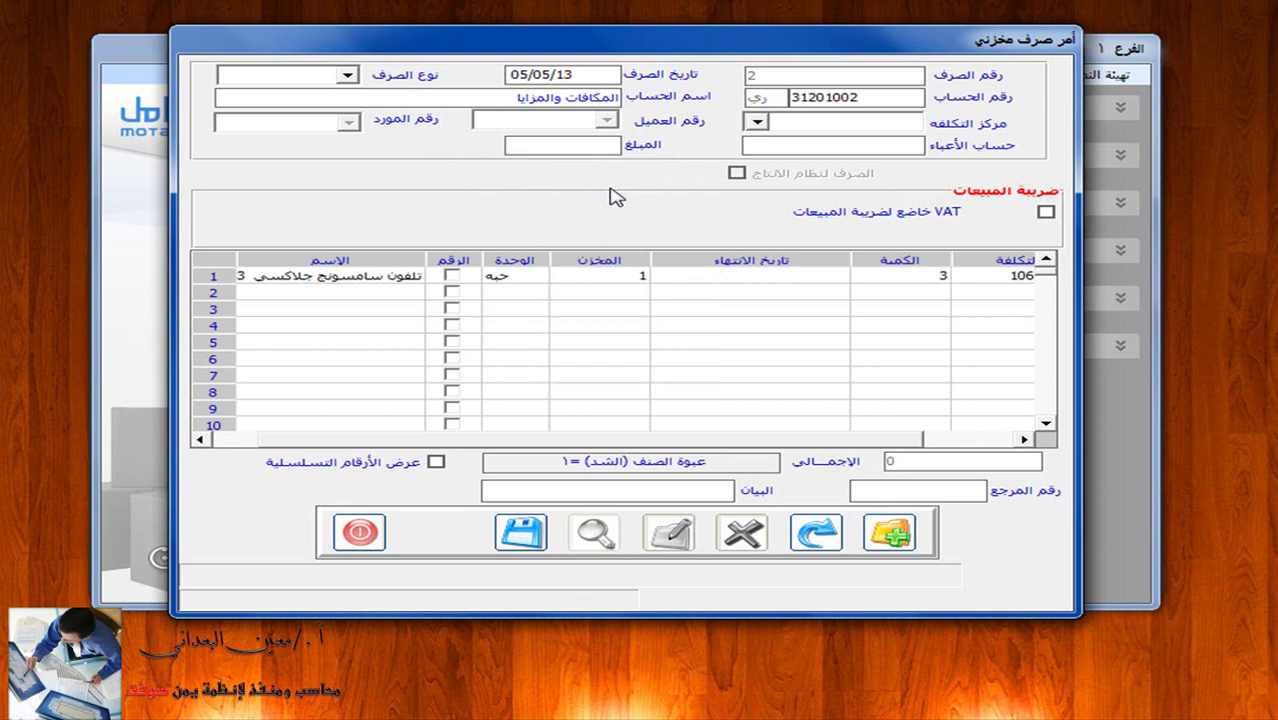
key("Return")
key("Return")
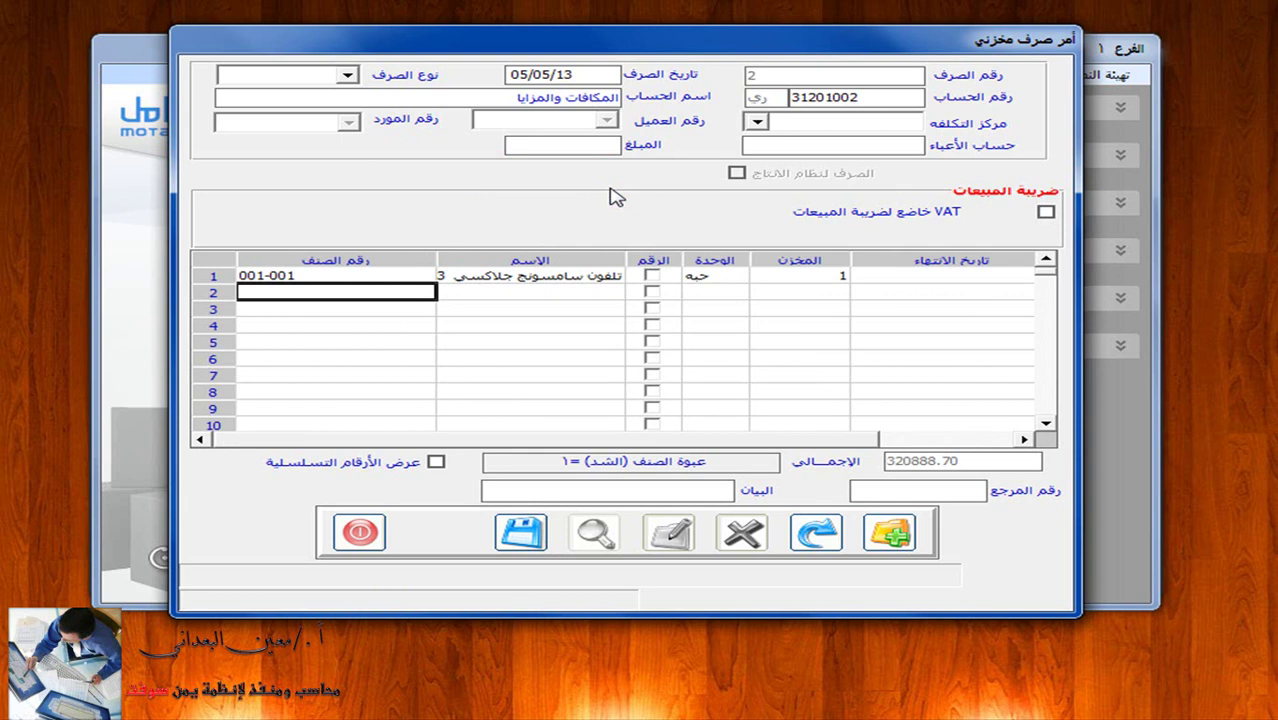
Enter منح الموظفين مكافات عينيه as the order's description (البيان) and save the issue order.
left_click(653, 492)
type("منح الموظفين مكافات")
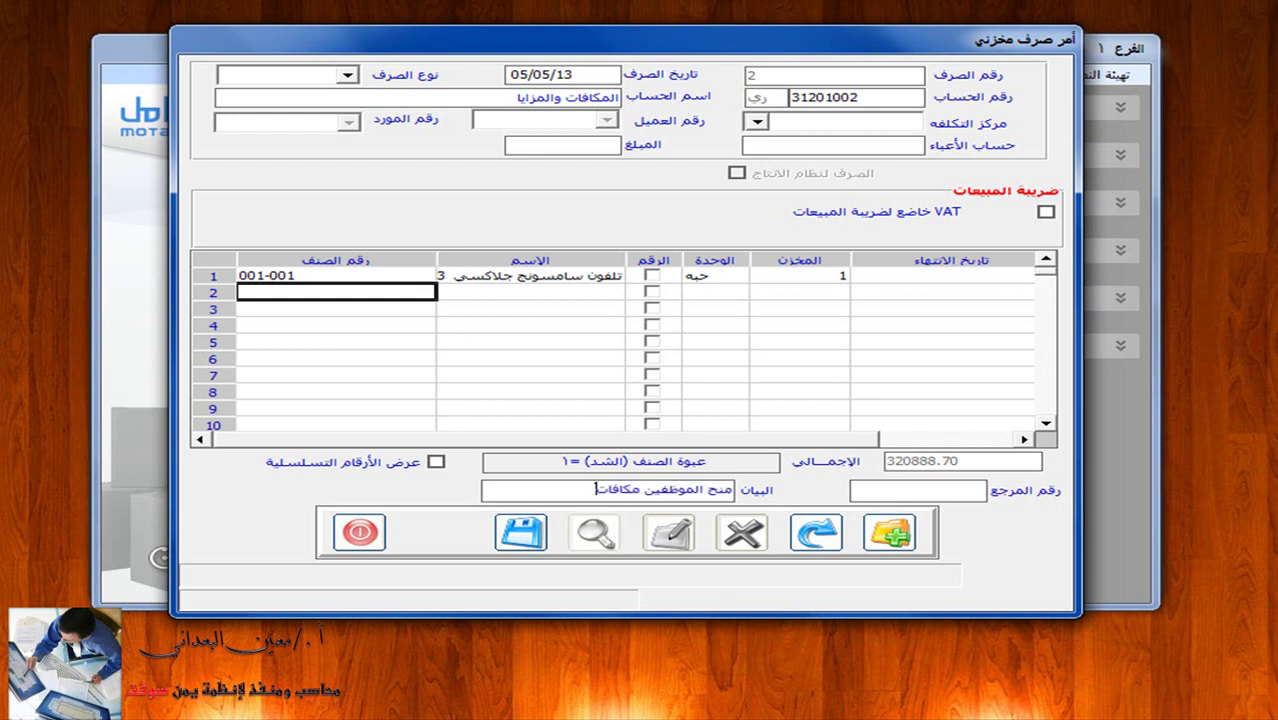
type(" عينىة")
left_click(525, 535)
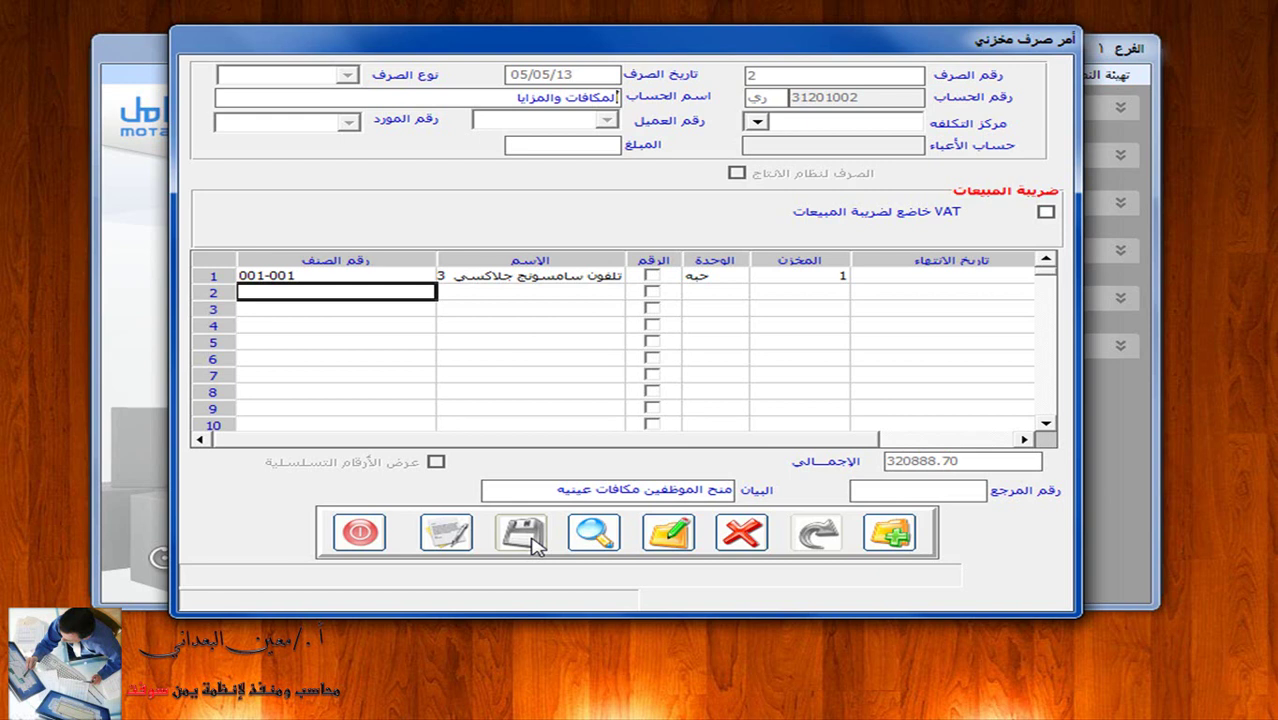
Look up the saved flour donation issue order, review it, and close the issue order form.
left_click(600, 534)
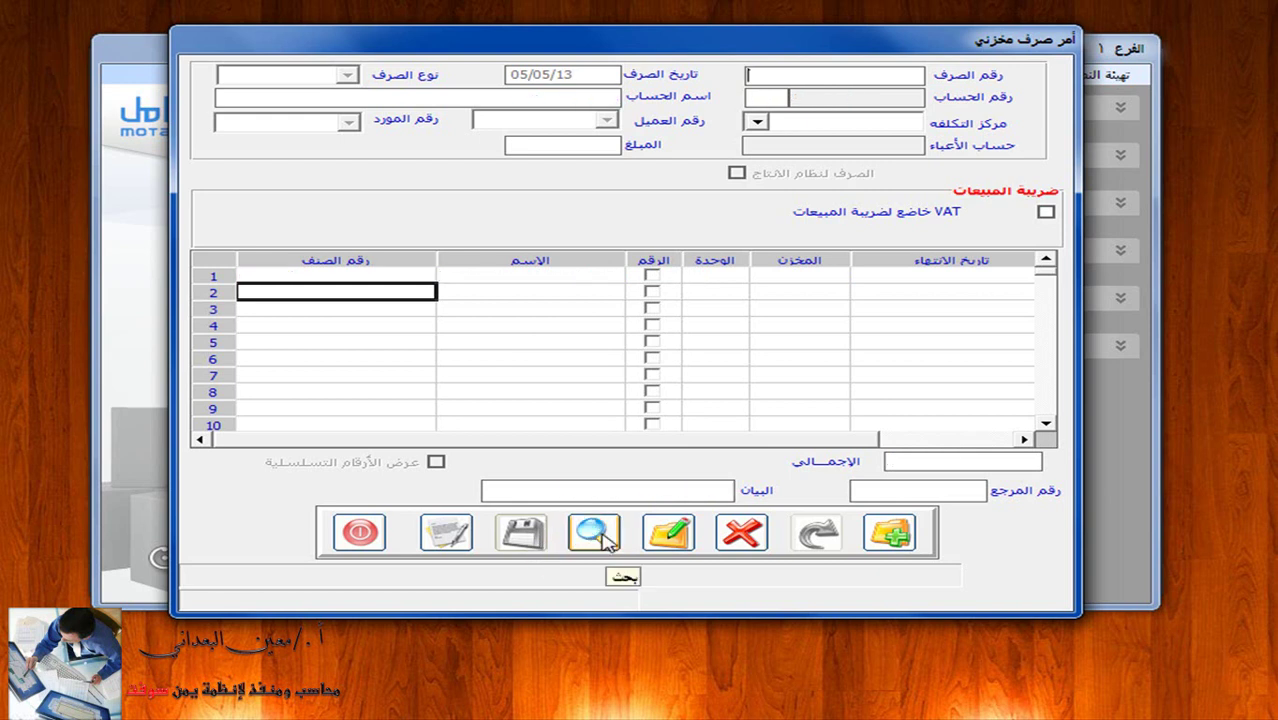
left_click(601, 533)
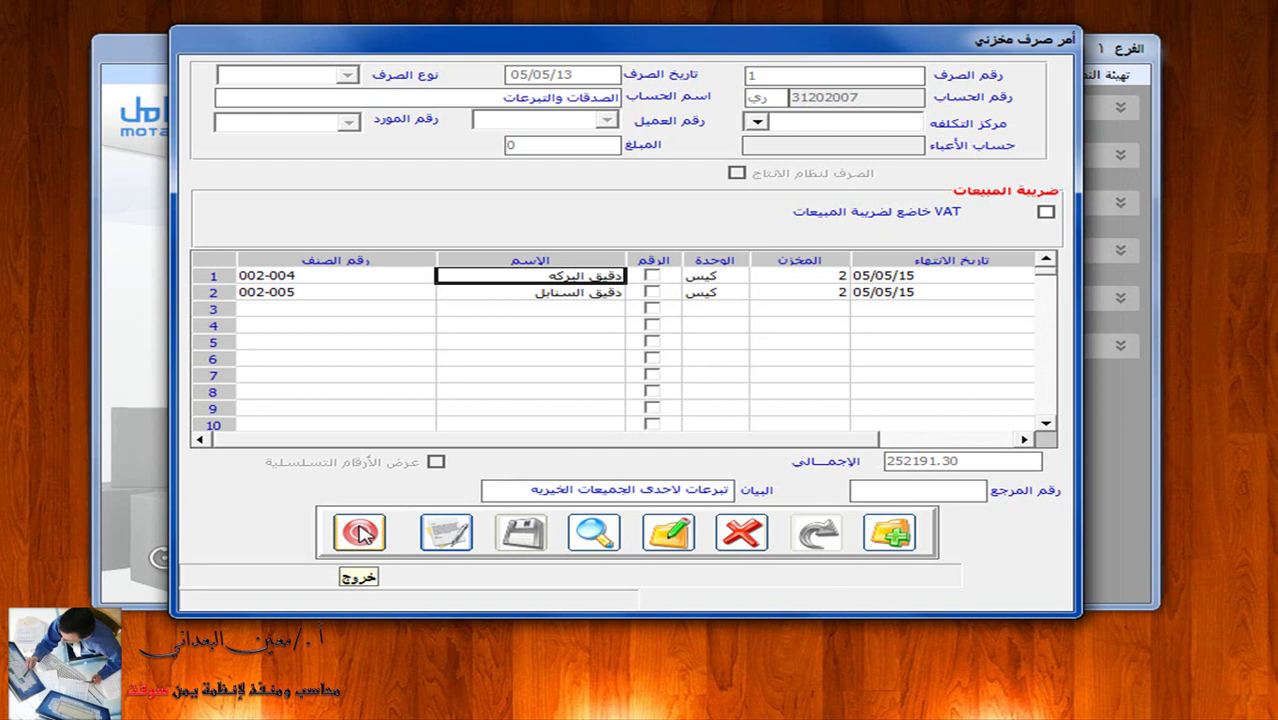
left_click(362, 533)
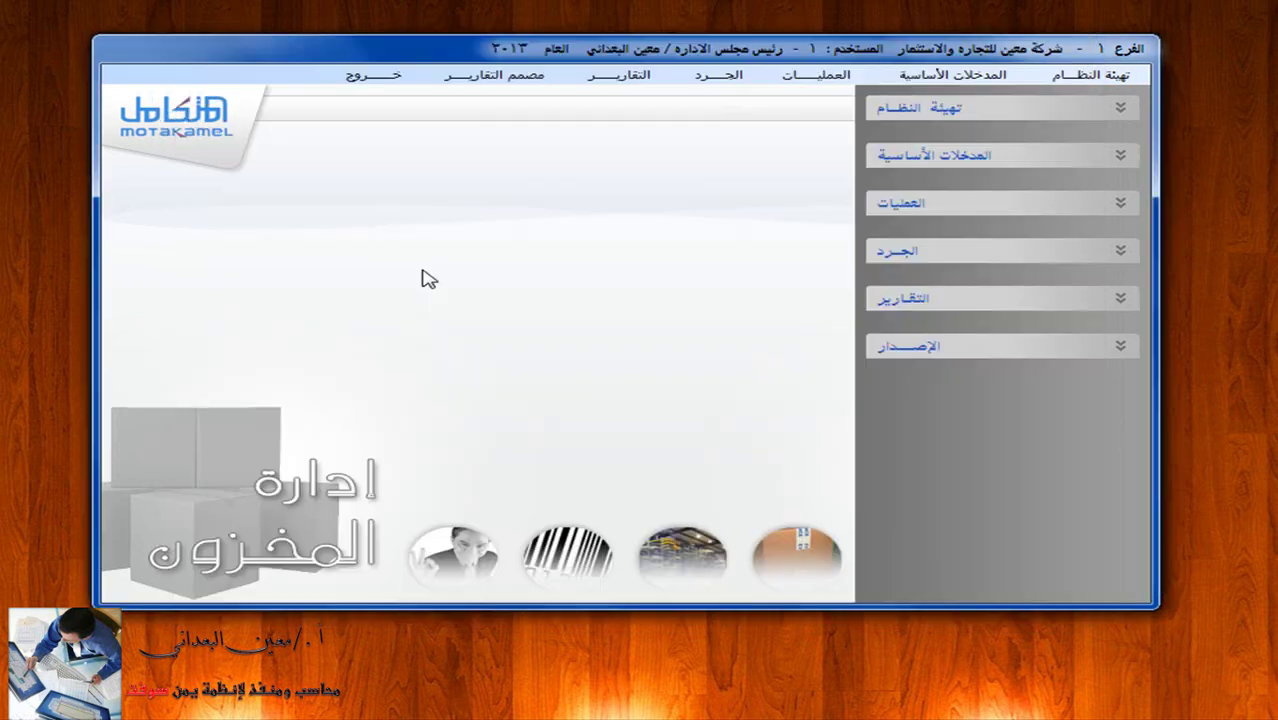
Switch to General Ledger, open the posting of inventory issue orders by single order (أمر), and mark orders 1 and 2.
left_click(390, 82)
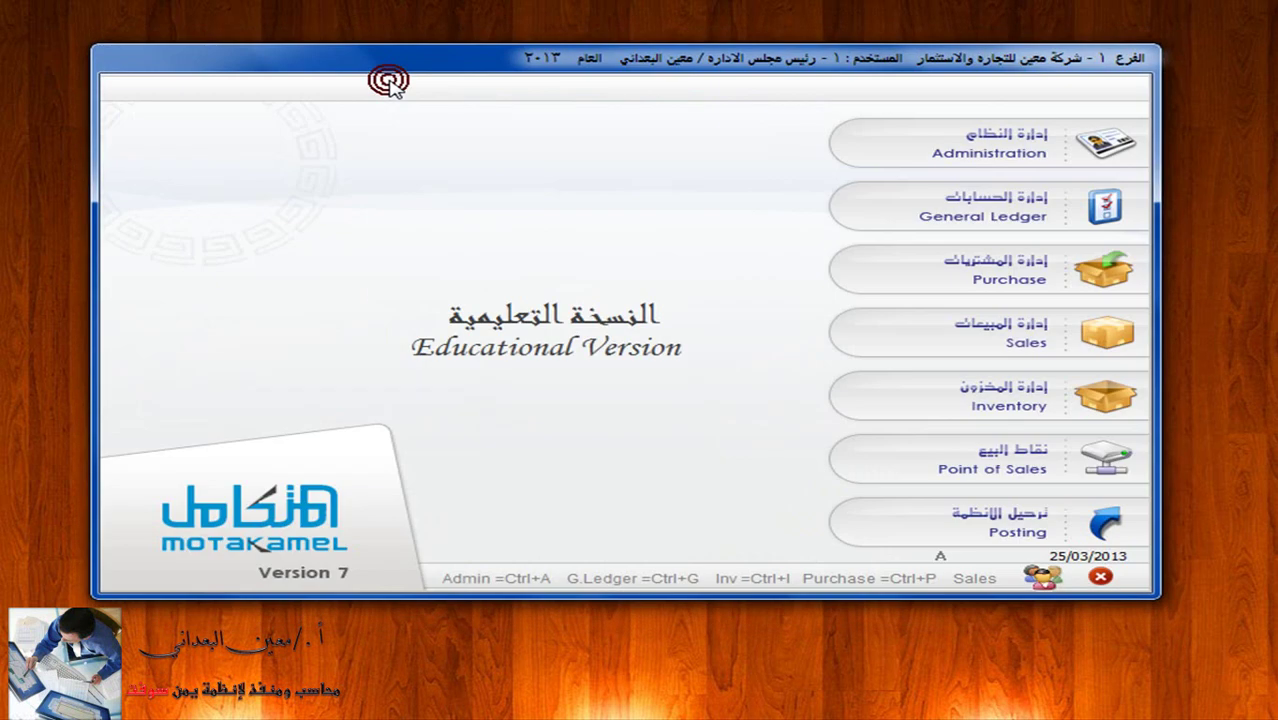
left_click(1108, 206)
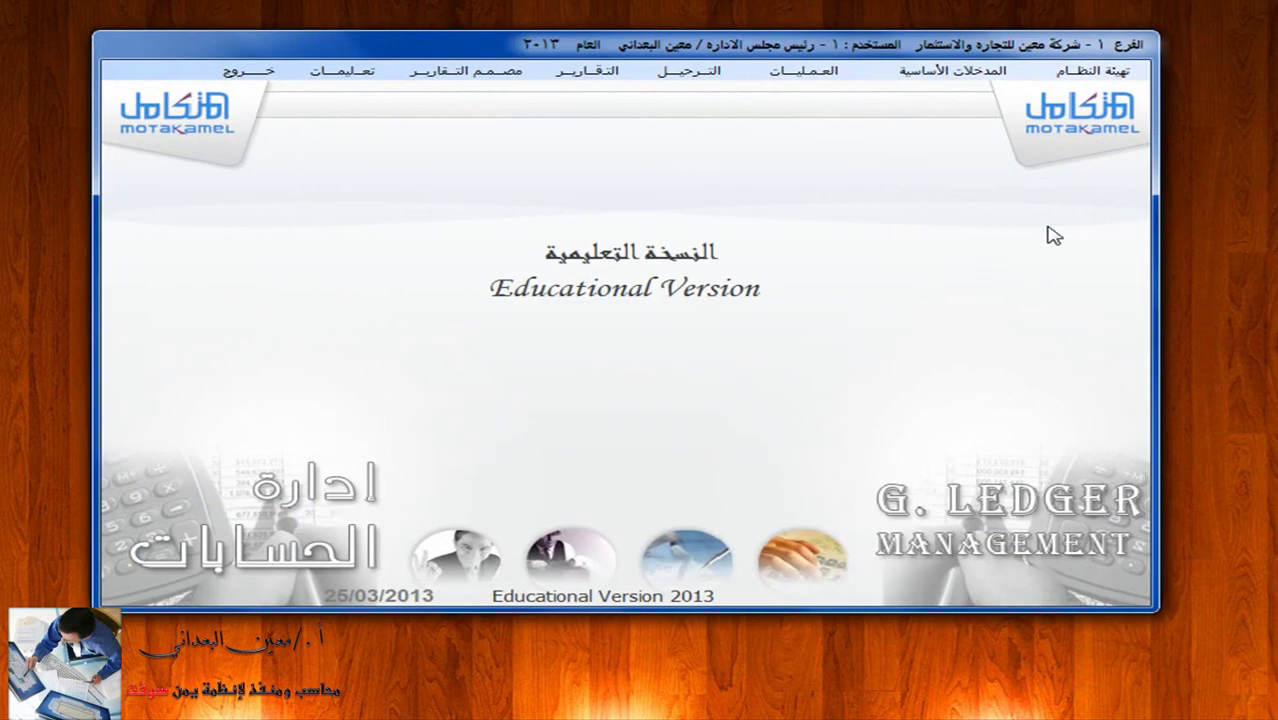
left_click(692, 72)
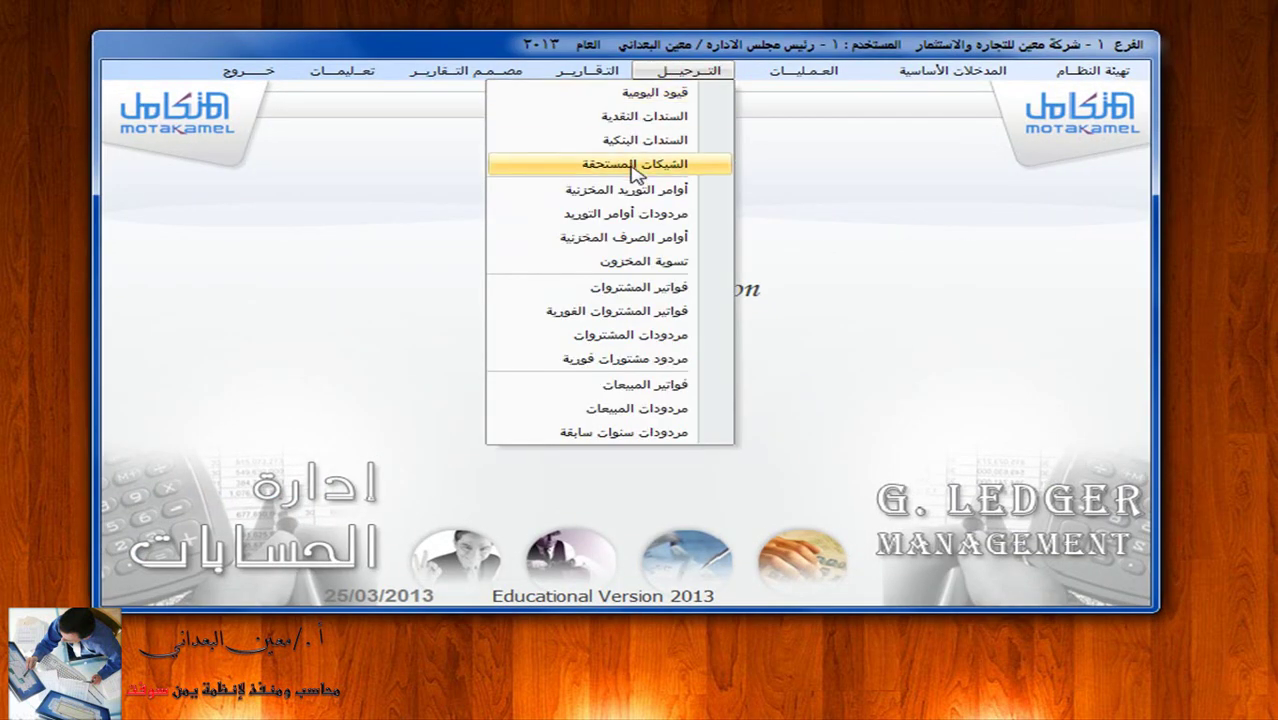
left_click(632, 237)
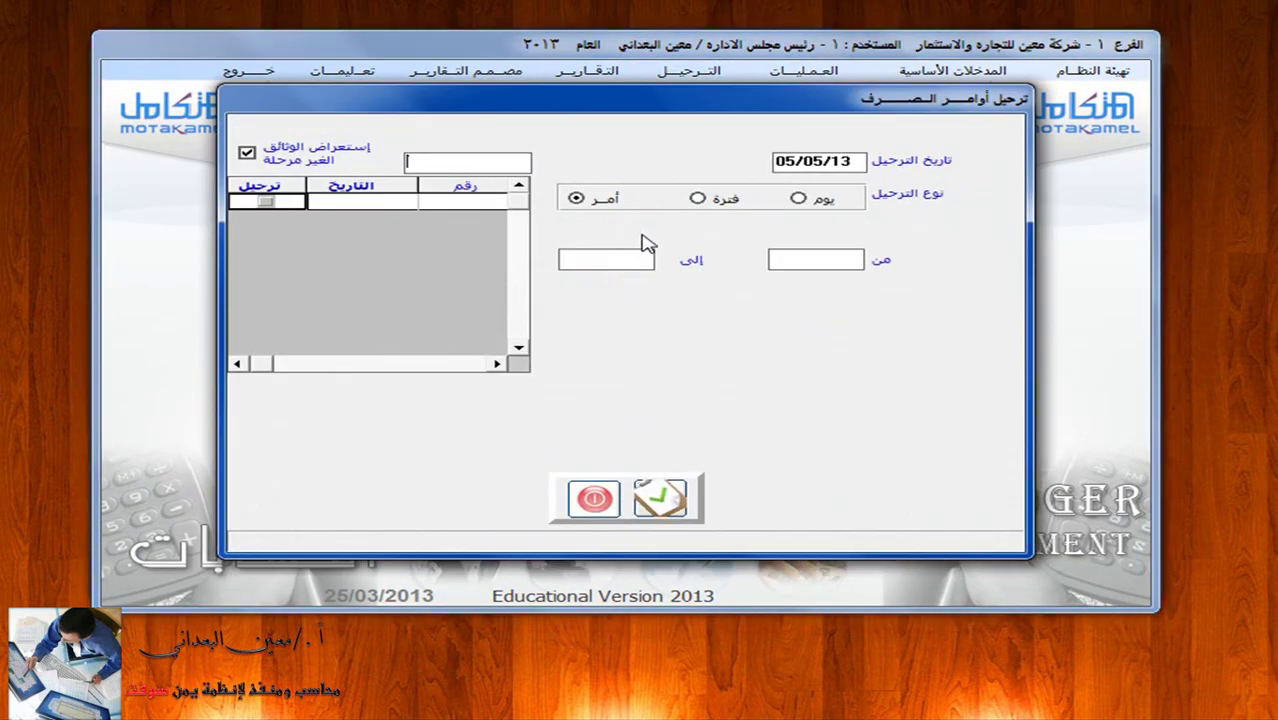
left_click(577, 198)
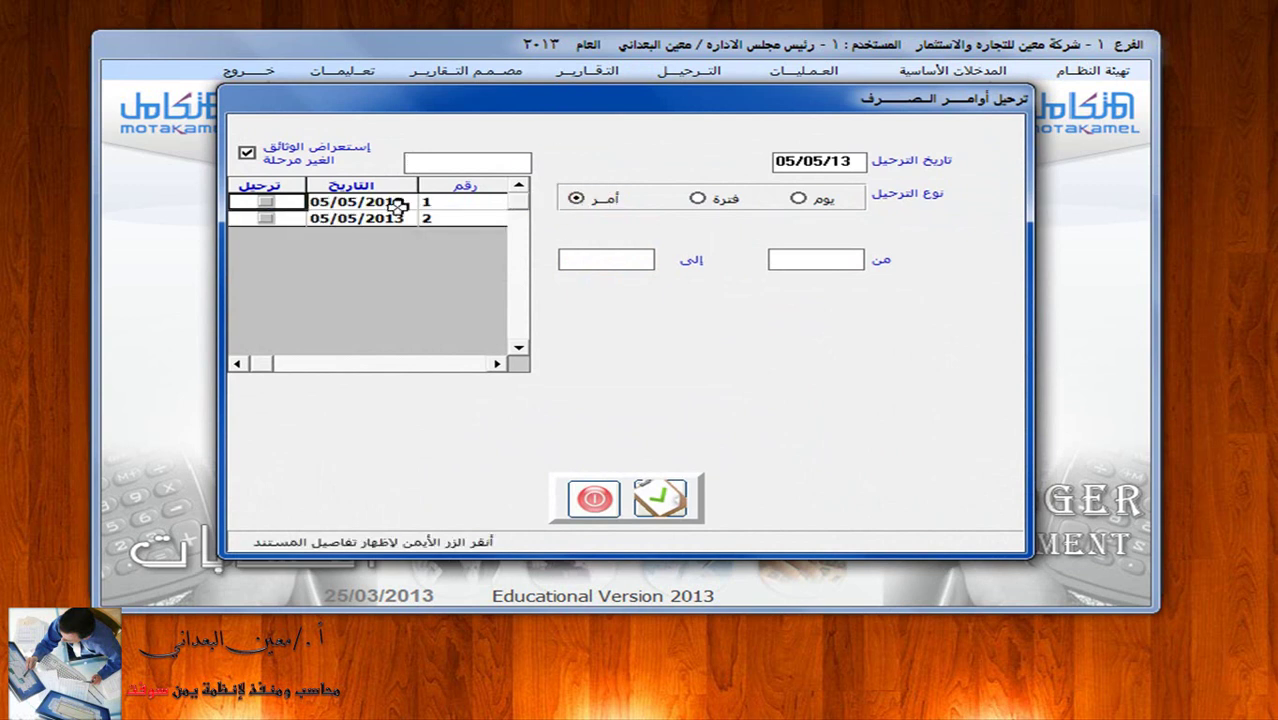
left_click(266, 201)
left_click(266, 218)
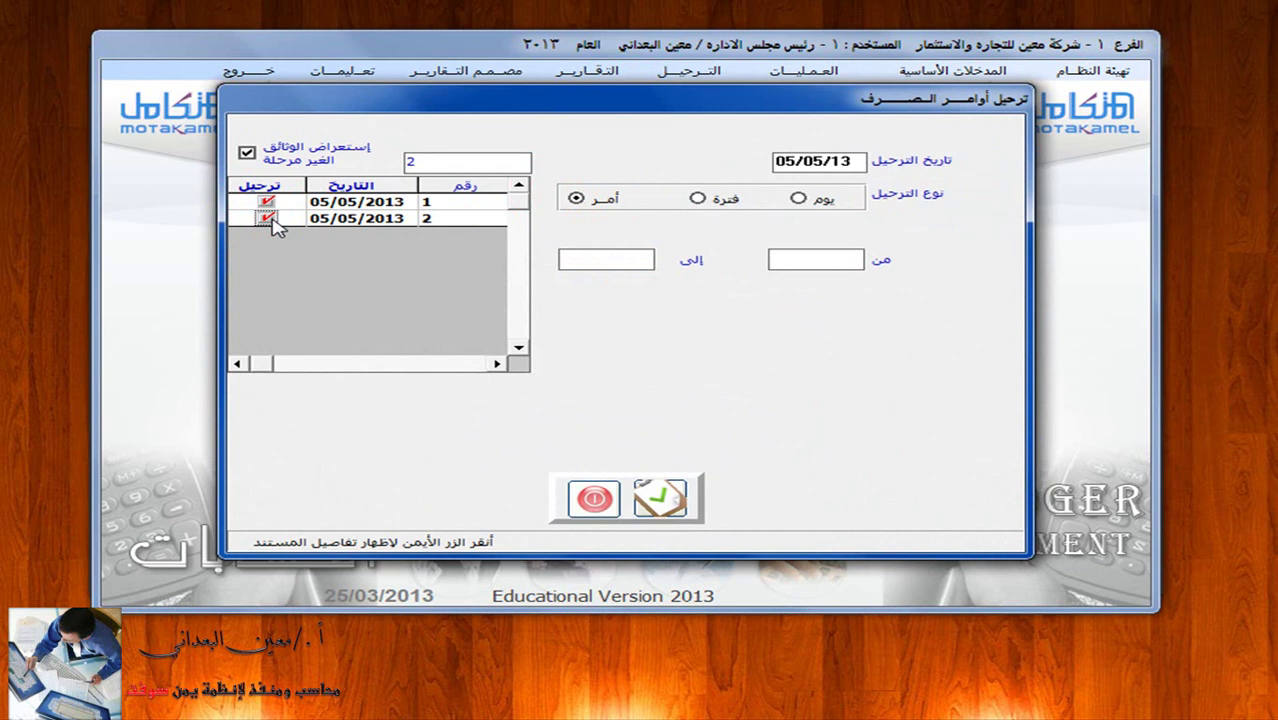
Examine the item details of issue order 1, including quantities, unit, price and total.
left_click(325, 201)
right_click(357, 201)
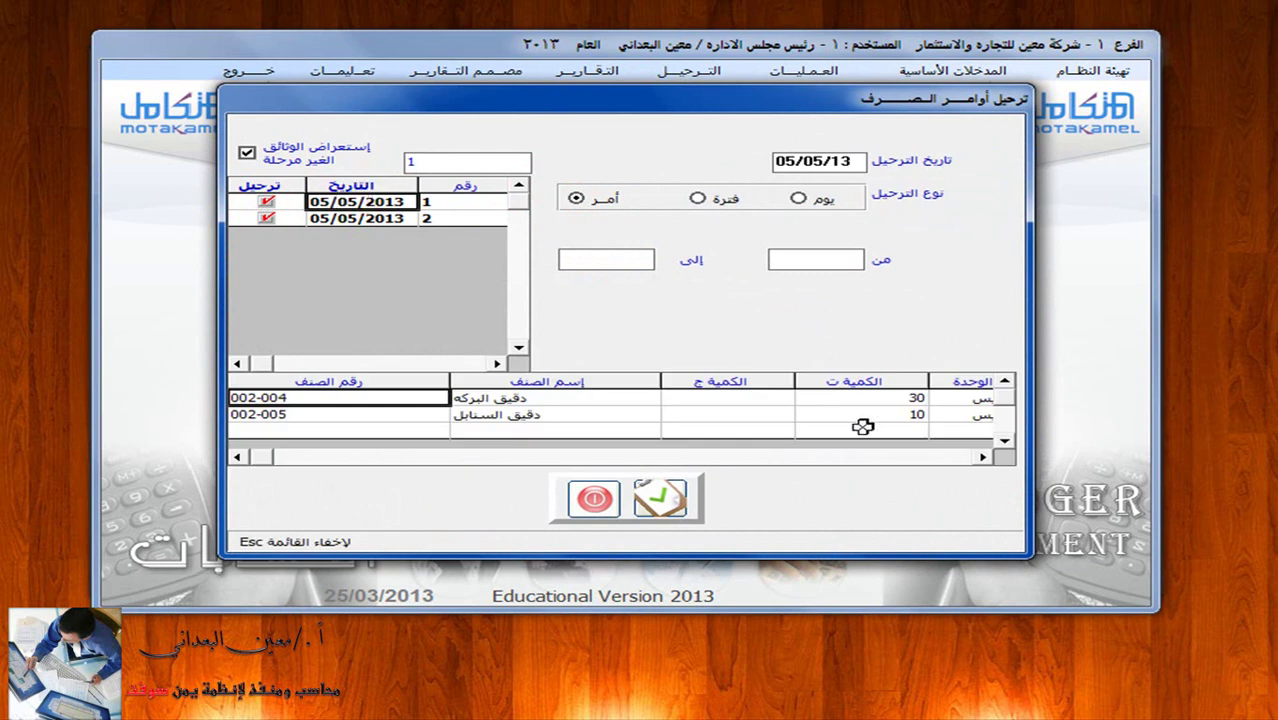
left_click(975, 459)
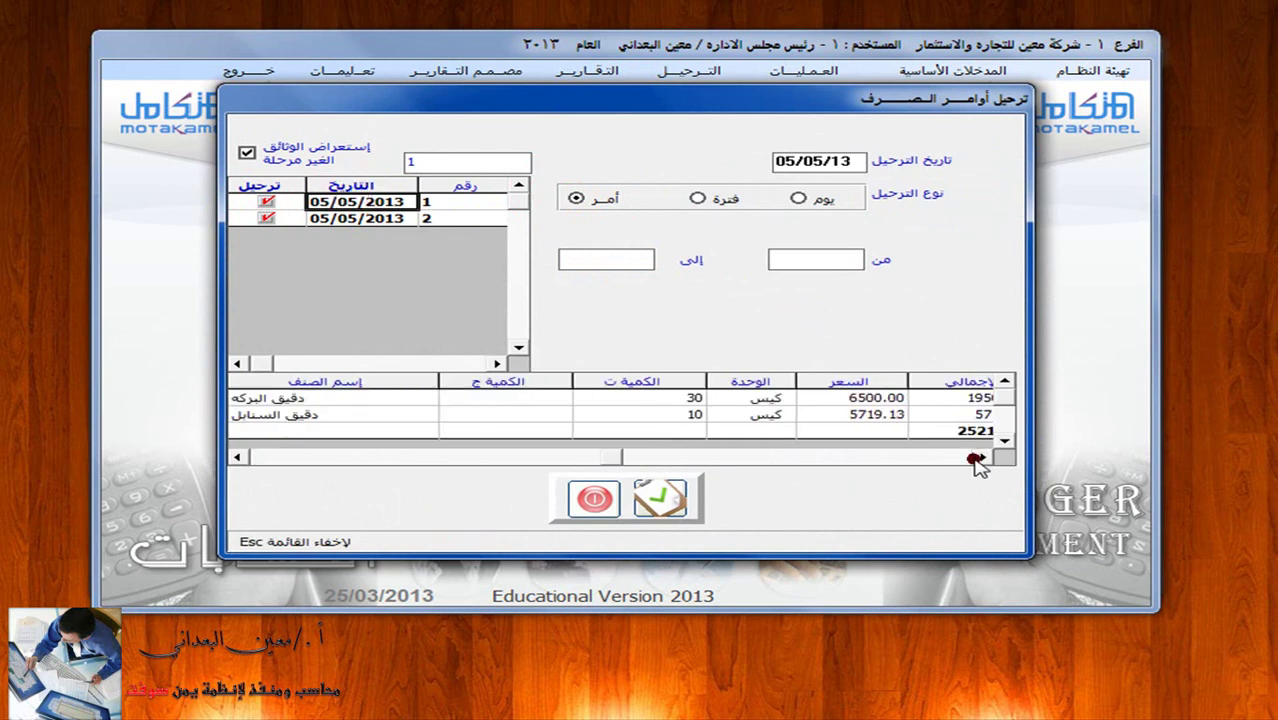
left_click(242, 457)
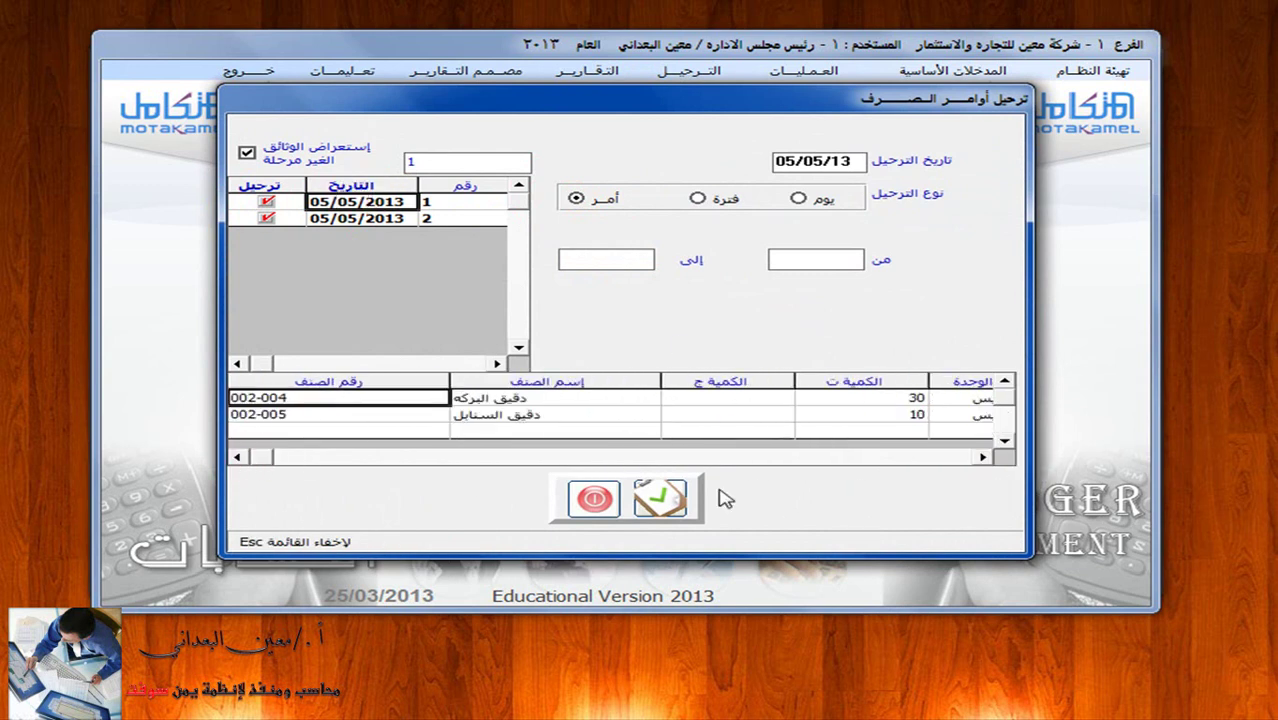
Post both marked issue orders, then close the posting form and leave General Ledger.
left_click(665, 500)
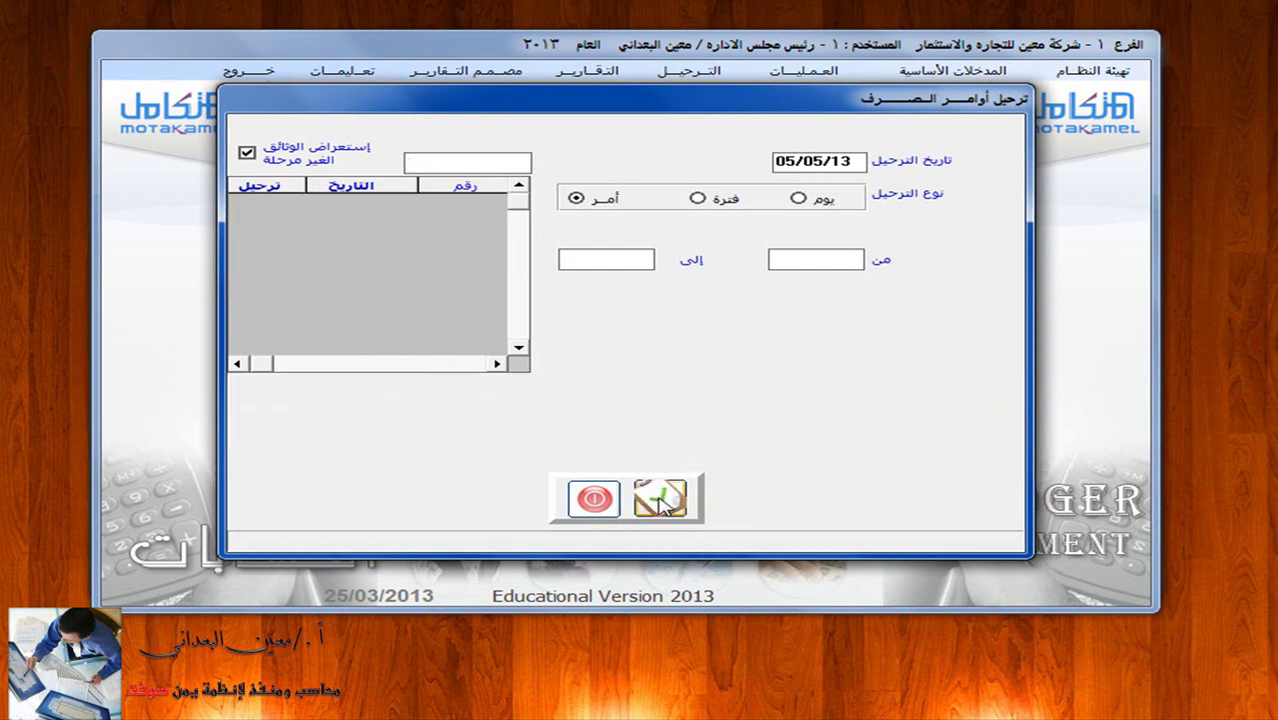
left_click(592, 500)
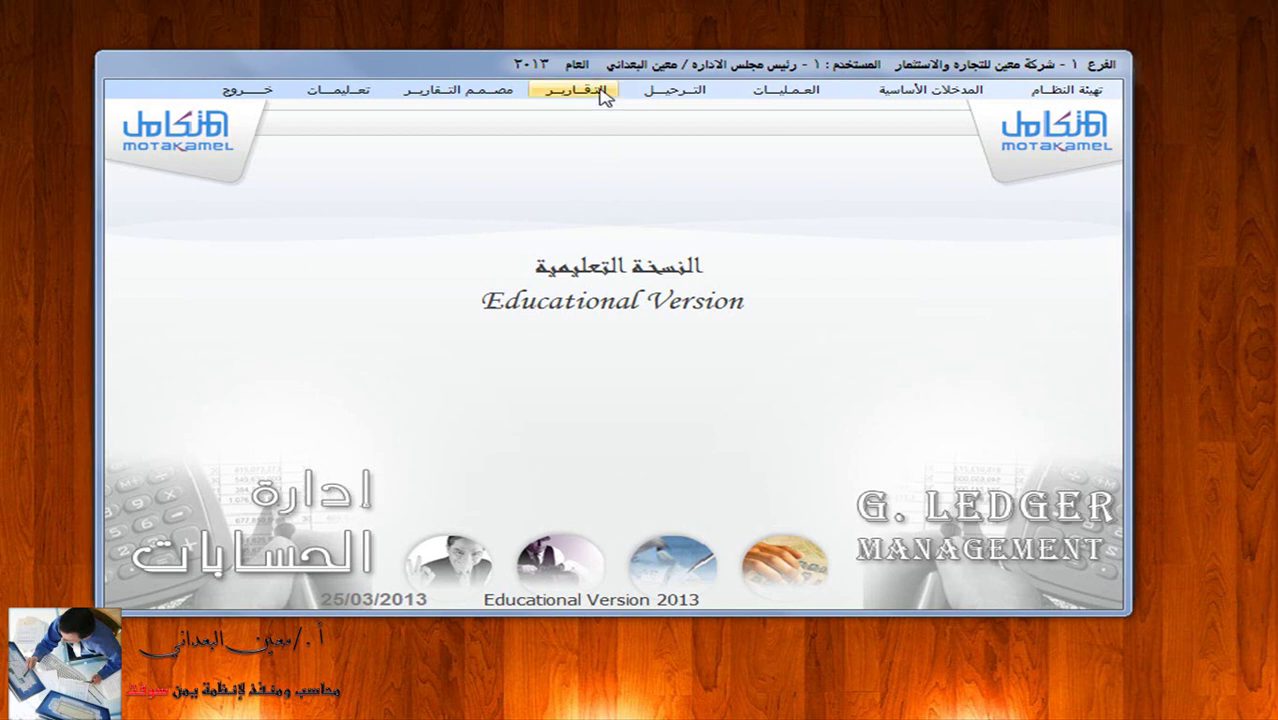
left_click(252, 91)
Run General Ledger's general journal report (اليومية العامة) for the document type اوامر صرف مخزنية.
left_click(1076, 220)
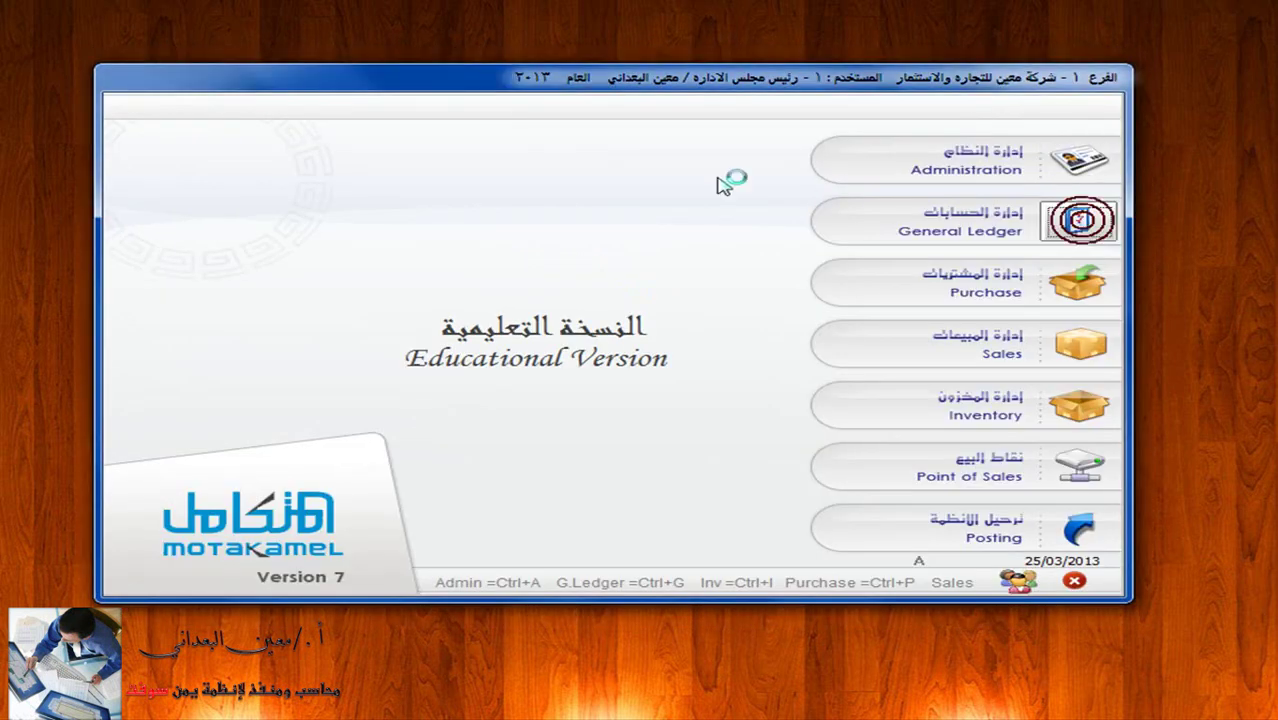
left_click(578, 90)
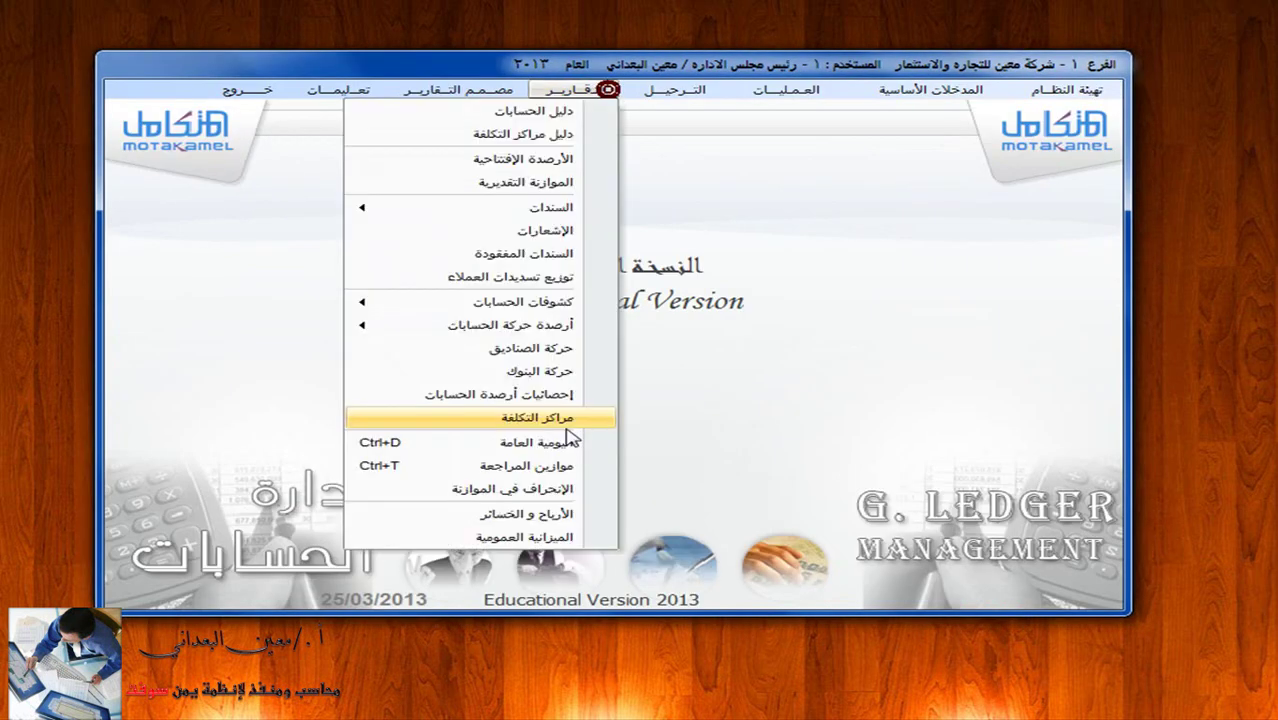
left_click(568, 441)
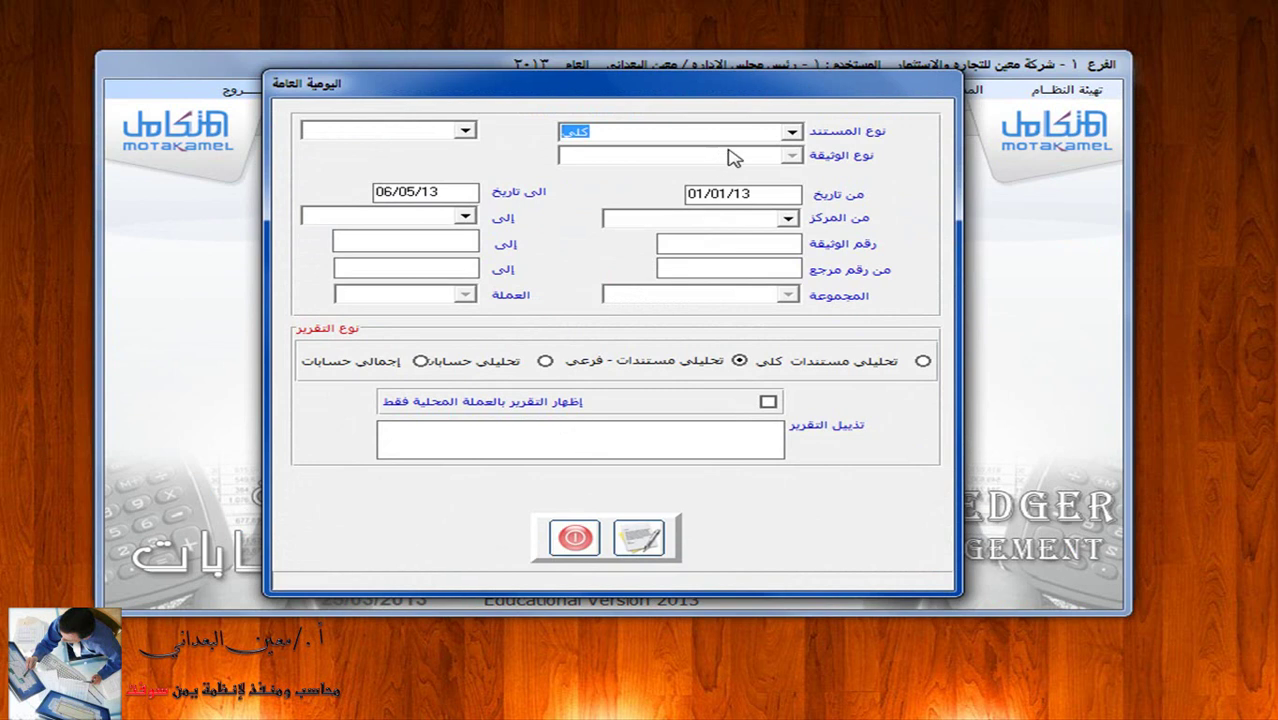
left_click(791, 132)
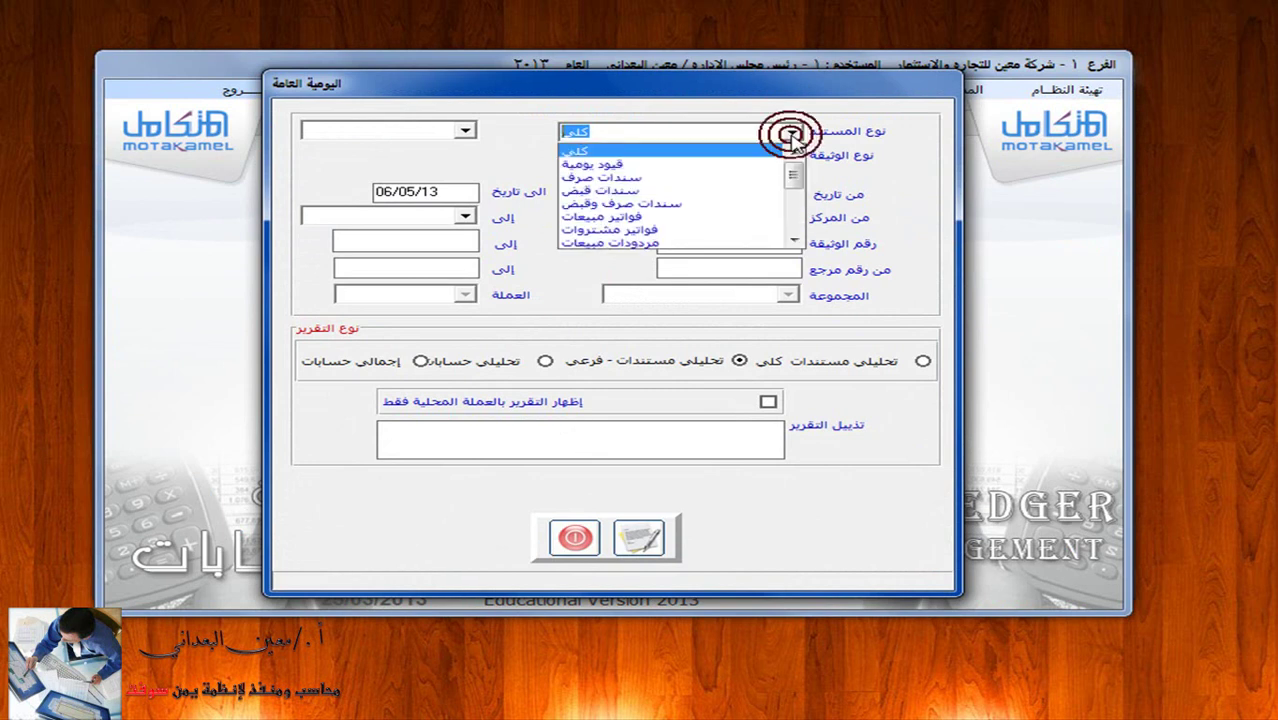
left_click(794, 240)
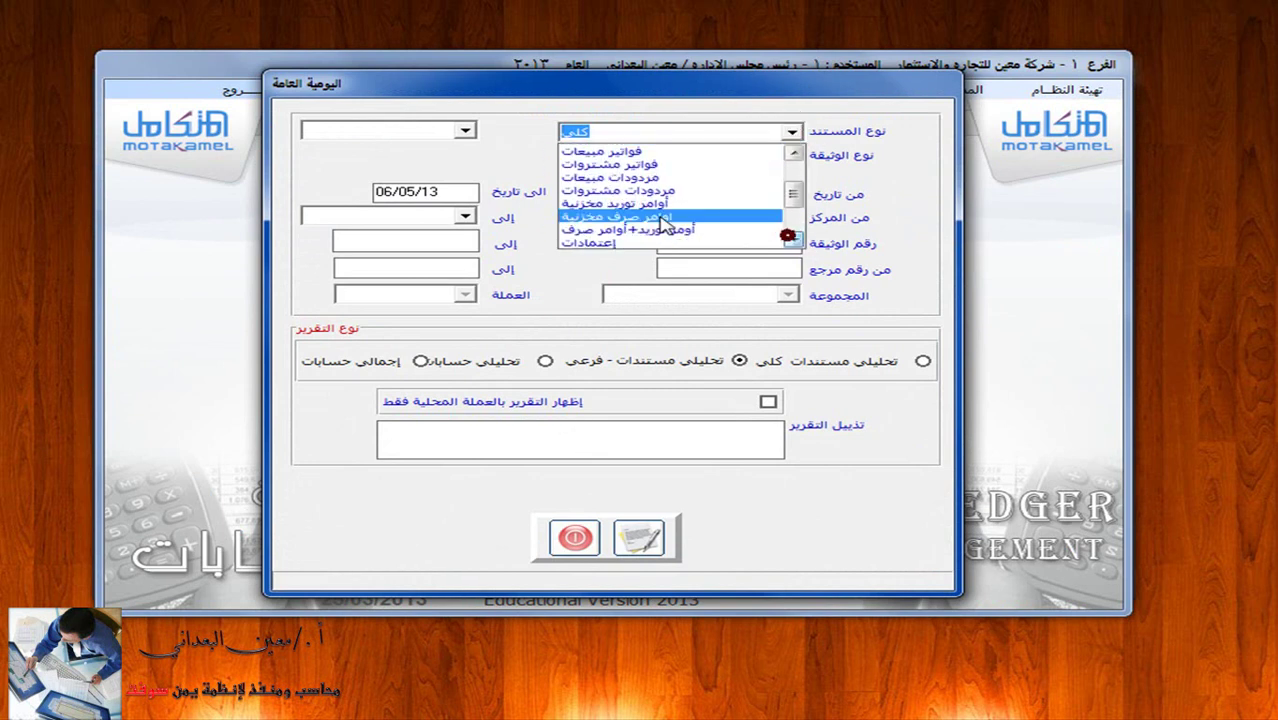
left_click(660, 217)
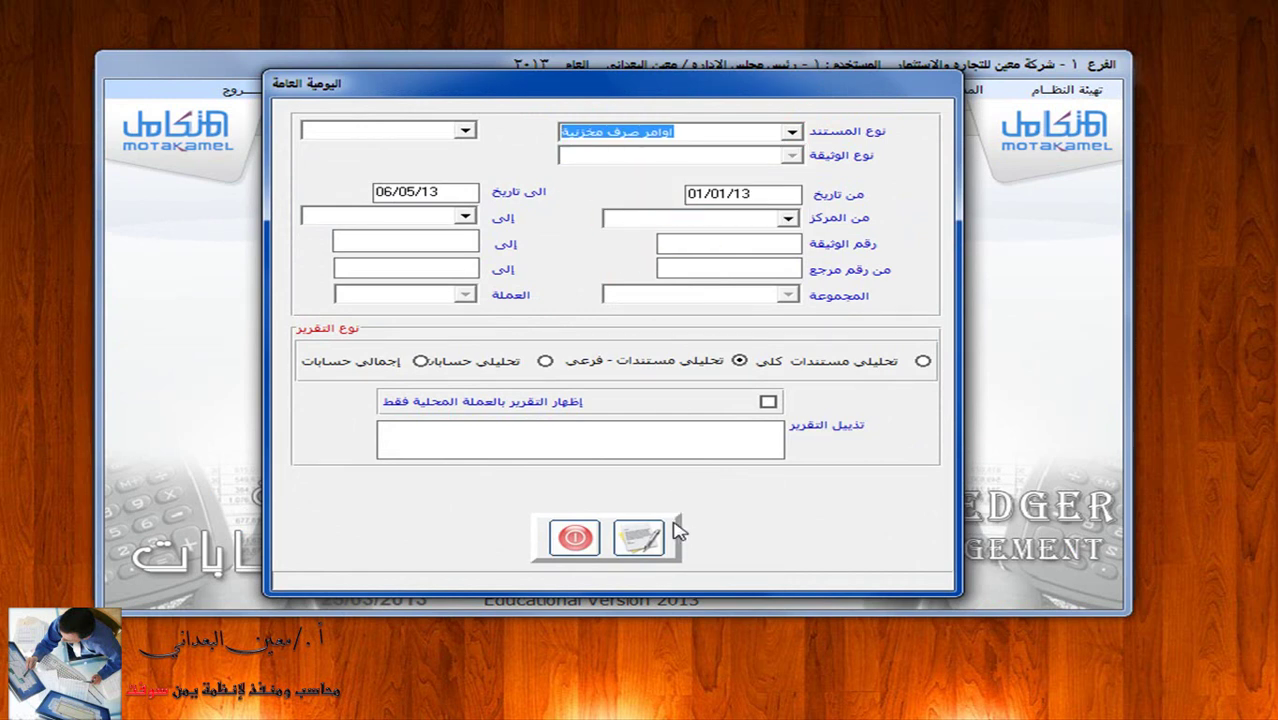
left_click(643, 538)
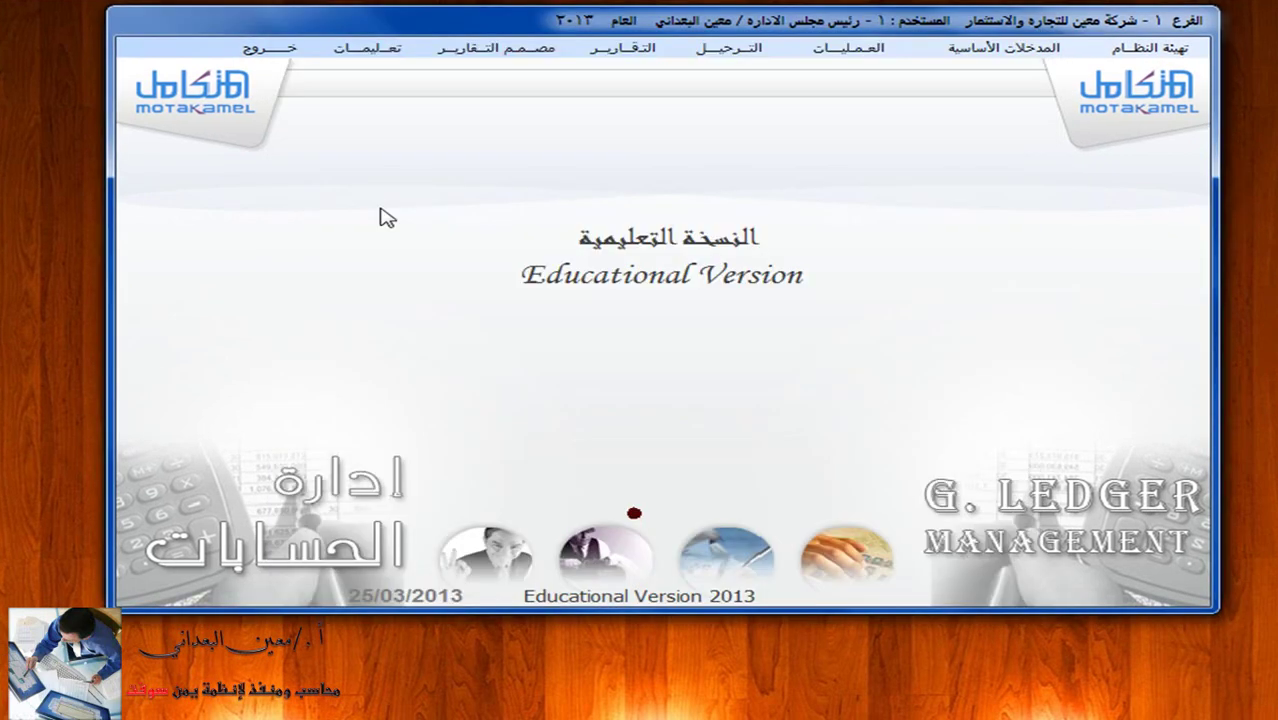
Leave General Ledger, switch to Inventory and start a new inventory issue order (أمر صرف مخزني).
left_click(634, 513)
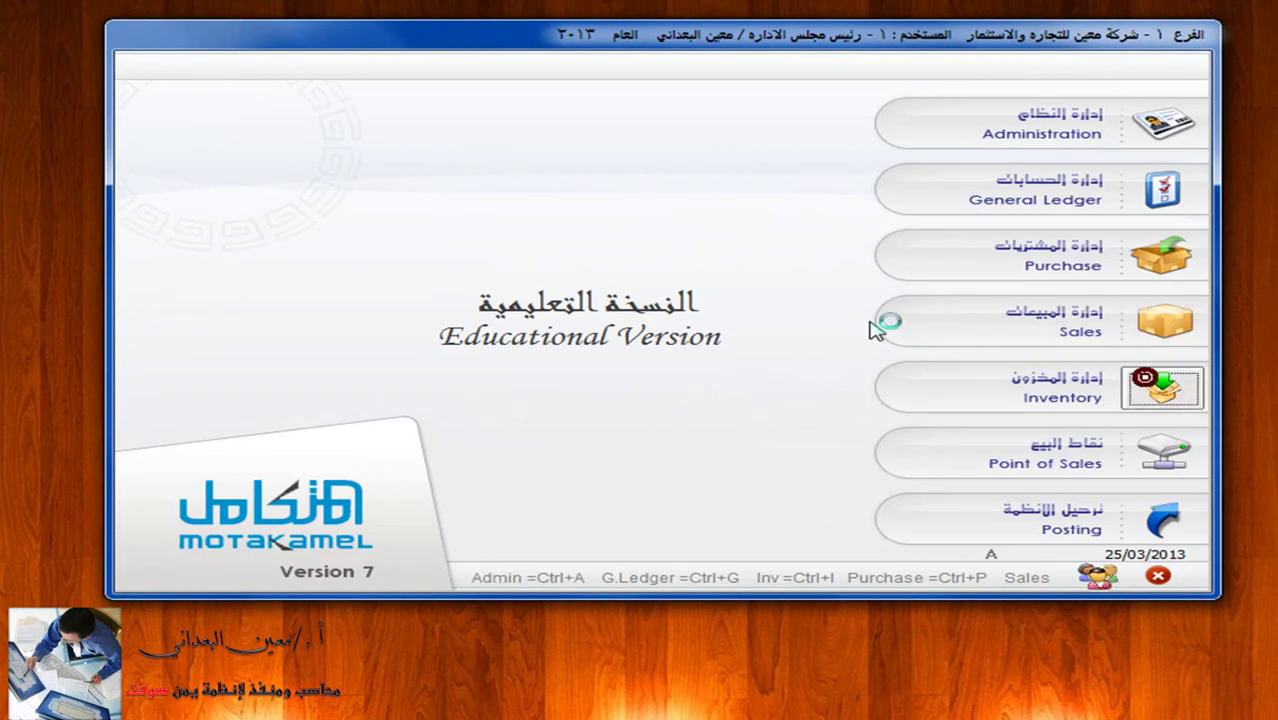
left_click(862, 54)
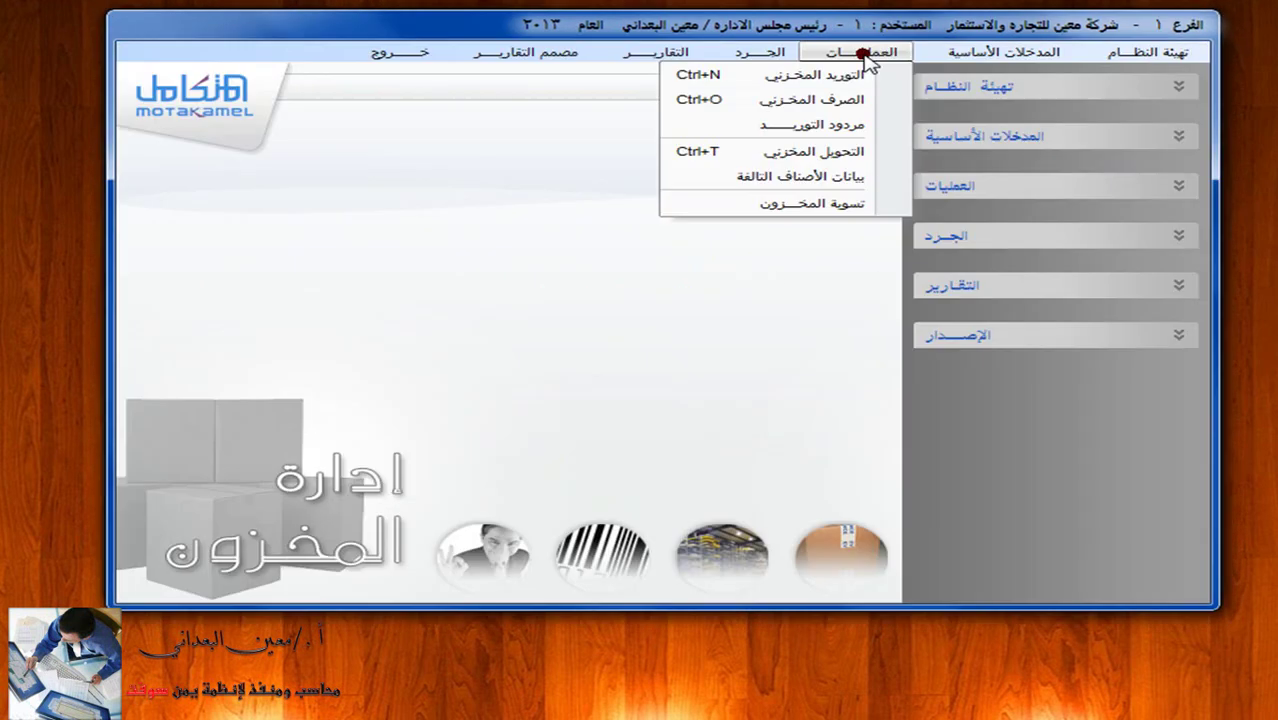
left_click(858, 101)
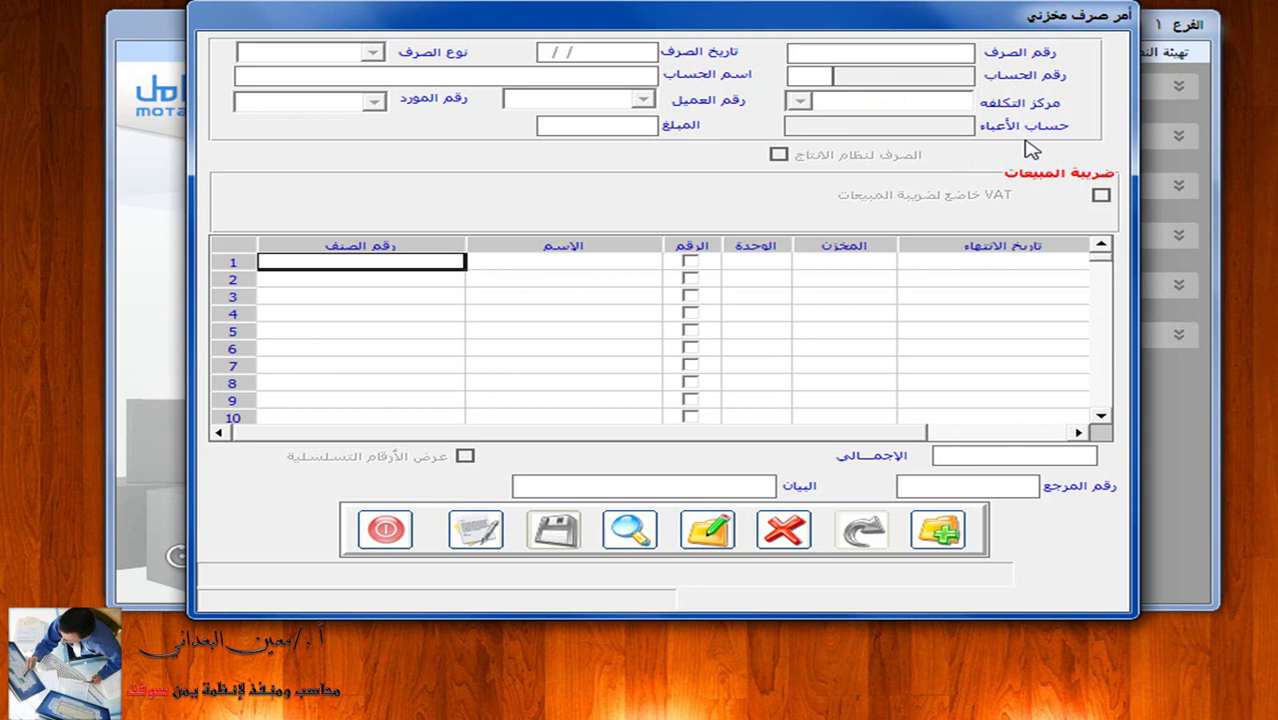
left_click(940, 530)
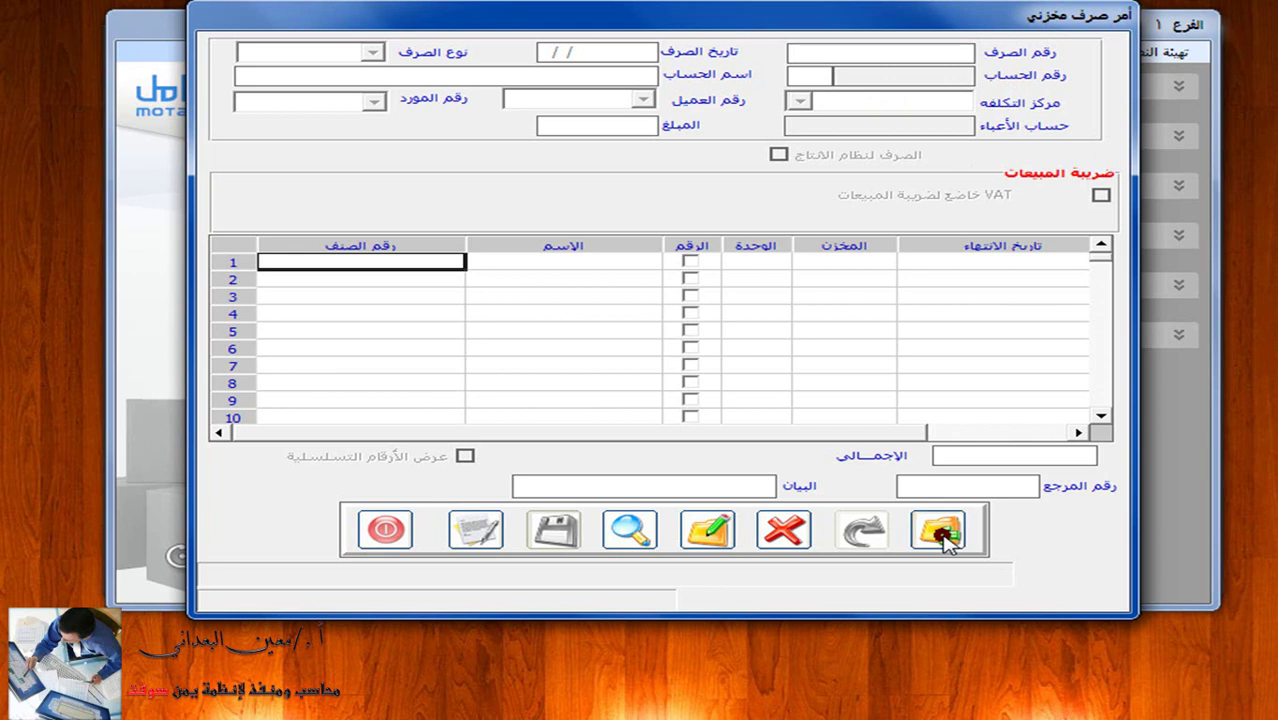
Find the account الصدقات والتبرعات by searching for تبرع, assign it to the order, and set the issue type to صدقات وتبرعات.
left_click(643, 73)
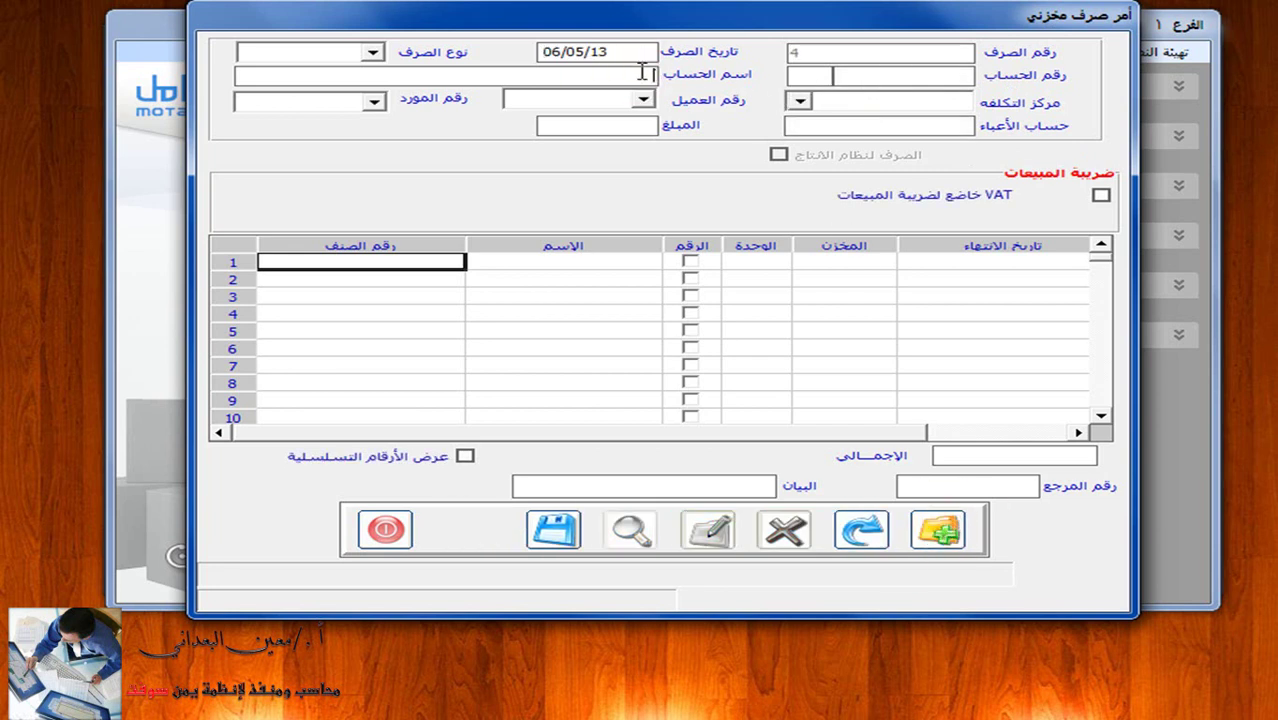
type("*")
type("تعز")
type("ع")
key("Return")
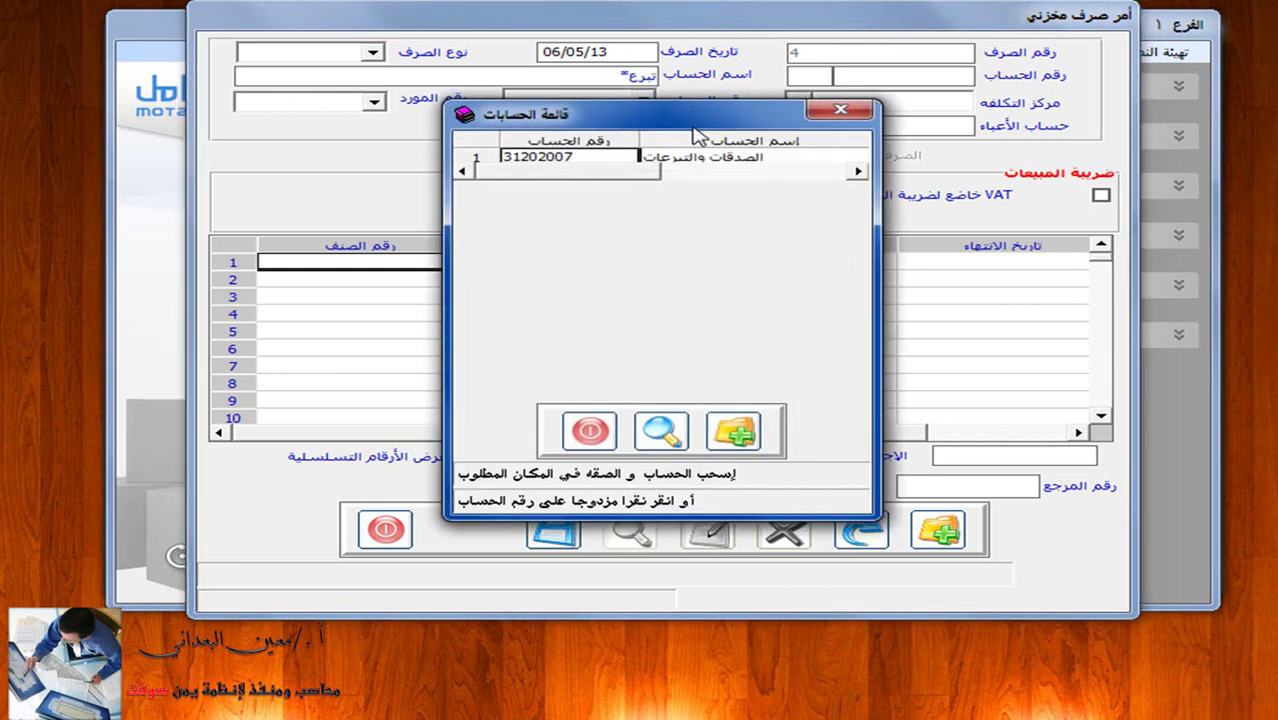
double_click(695, 158)
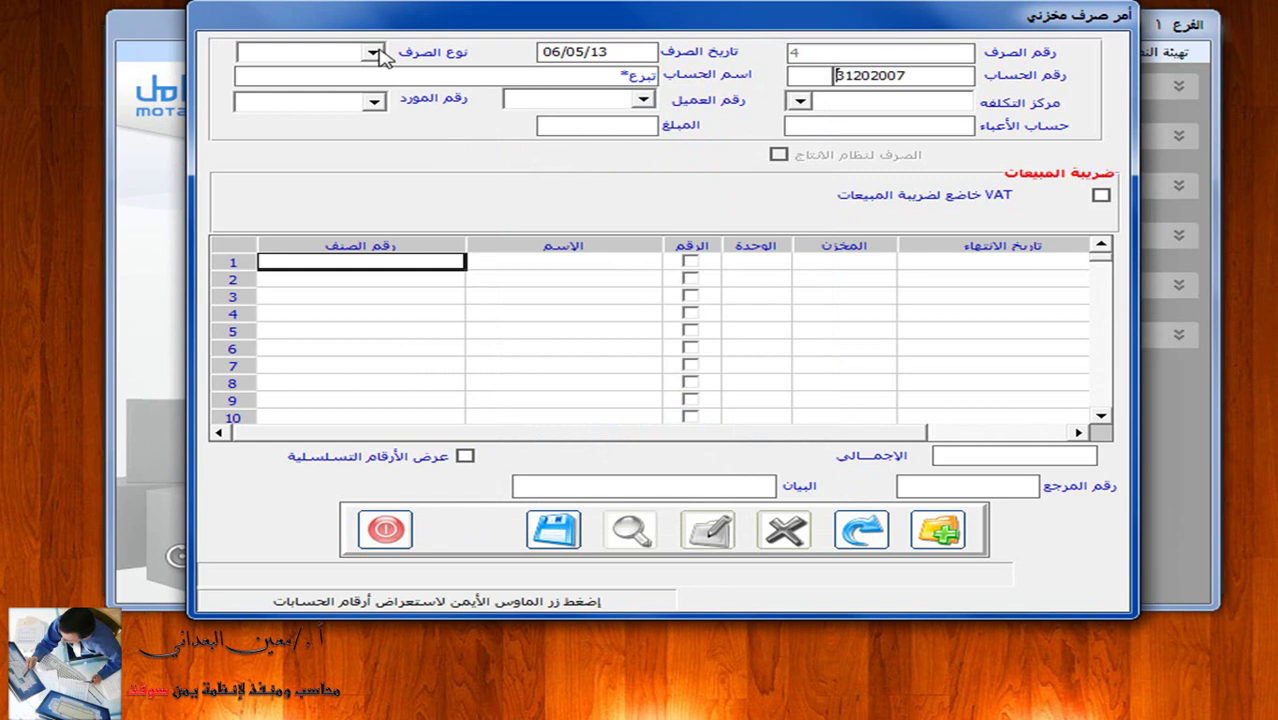
left_click(374, 51)
left_click(356, 74)
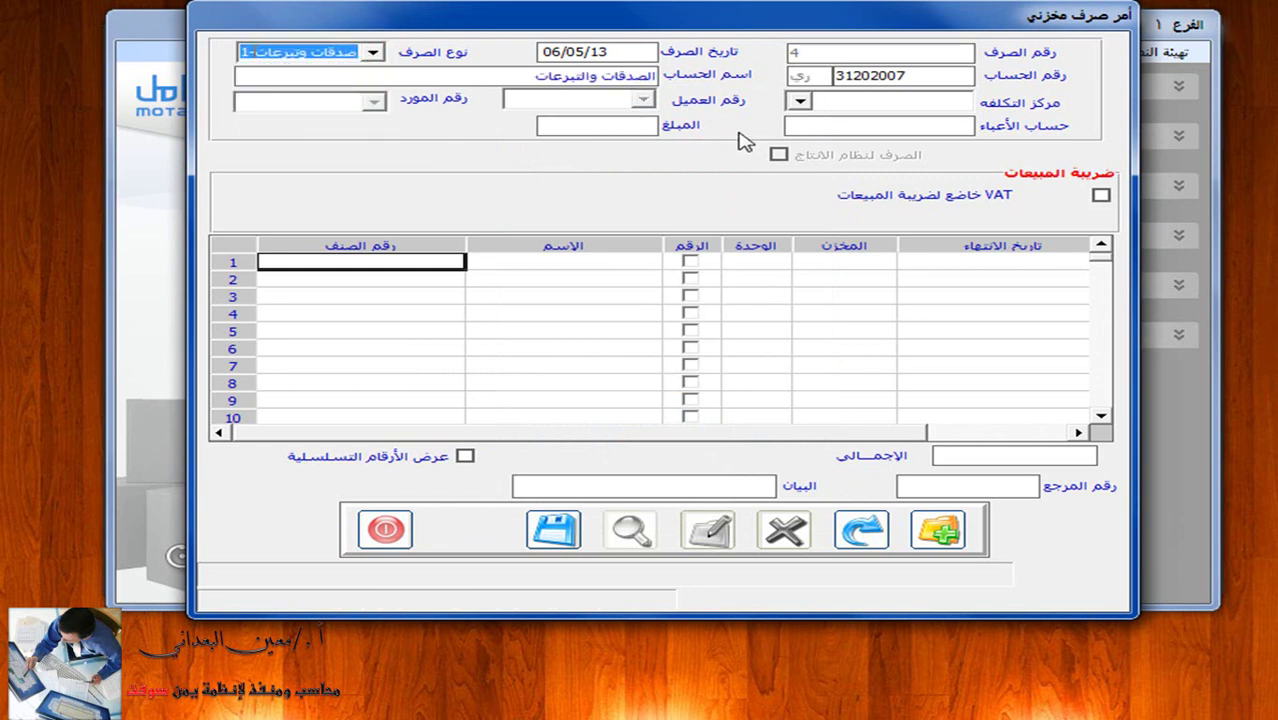
left_click(342, 262)
type("0001")
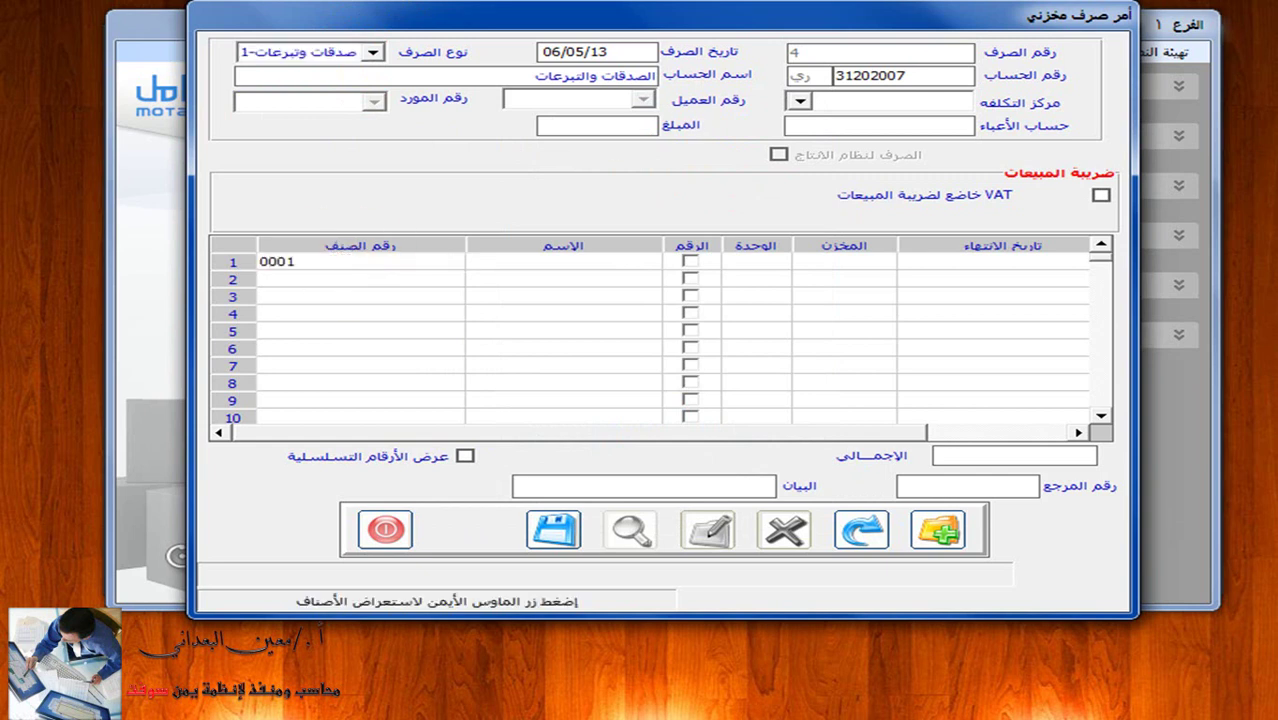
key("BackSpace")
key("BackSpace")
type("1")
right_click(348, 272)
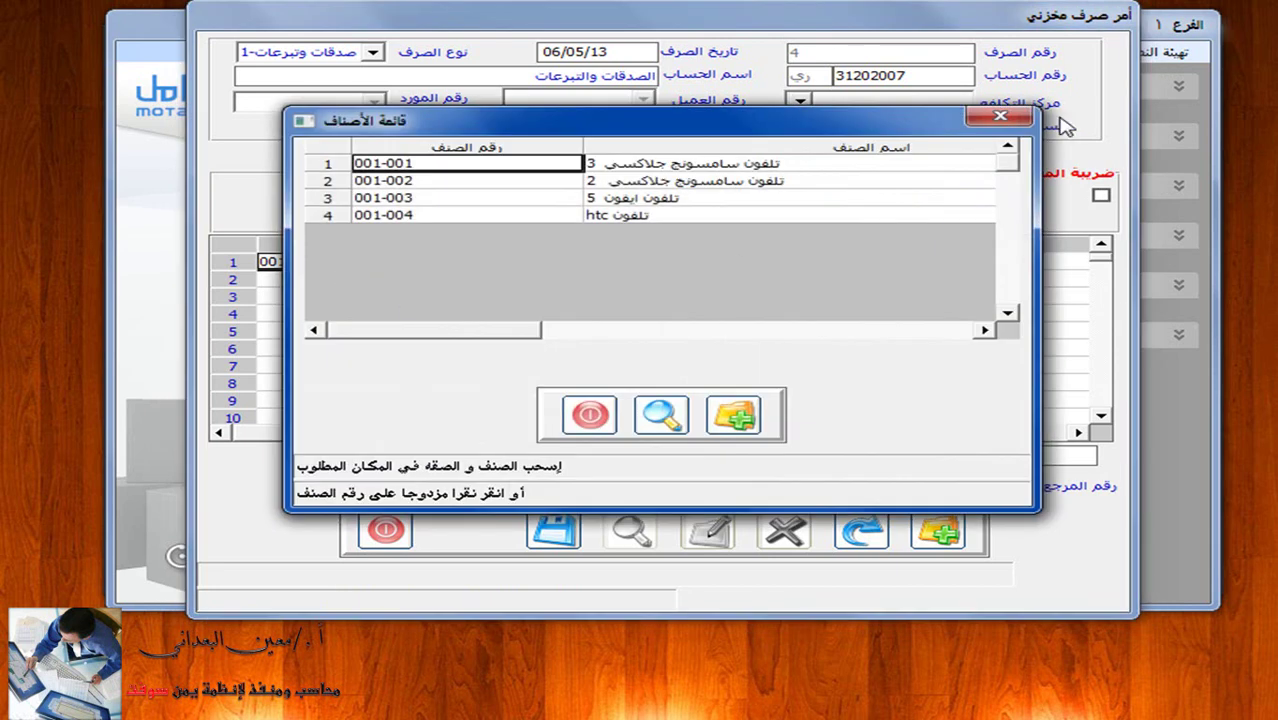
left_click(1000, 117)
key("BackSpace")
key("BackSpace")
key("BackSpace")
Add item 002-004 (دقيق البركه) on the first line from warehouse 2 with expiry date 05/05/15 and quantity 5.
type("002")
key("Return")
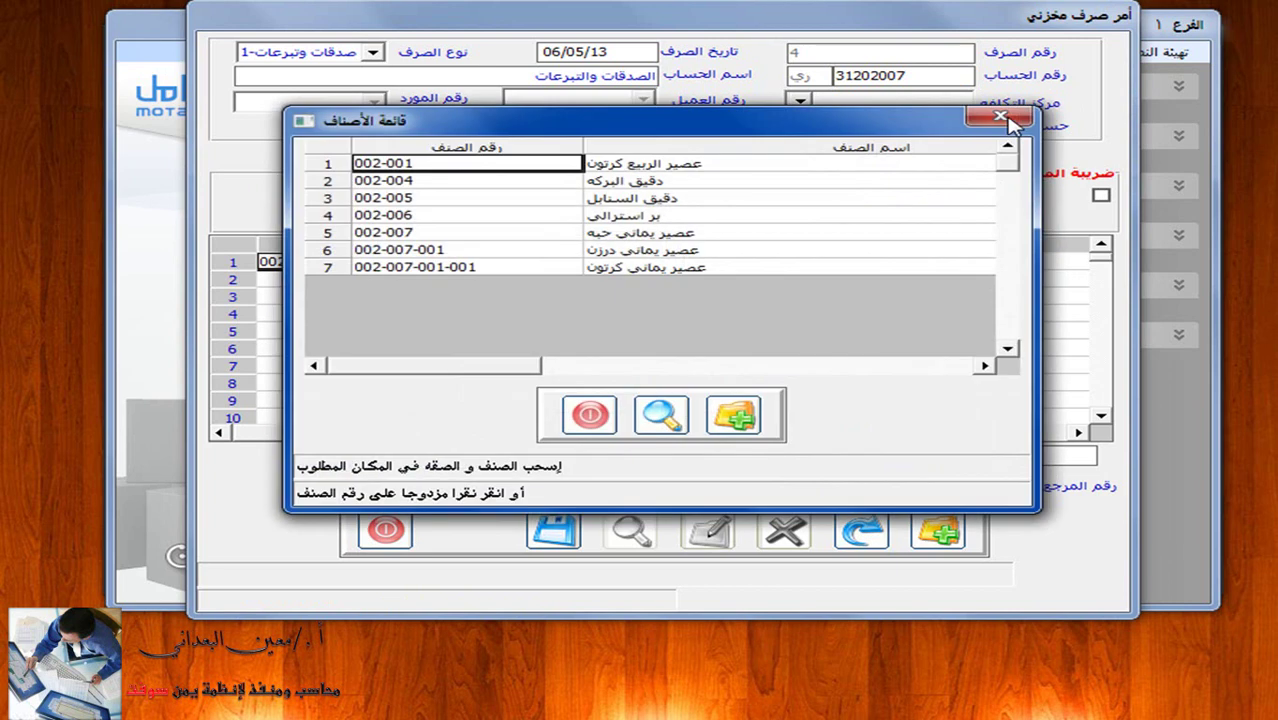
double_click(542, 180)
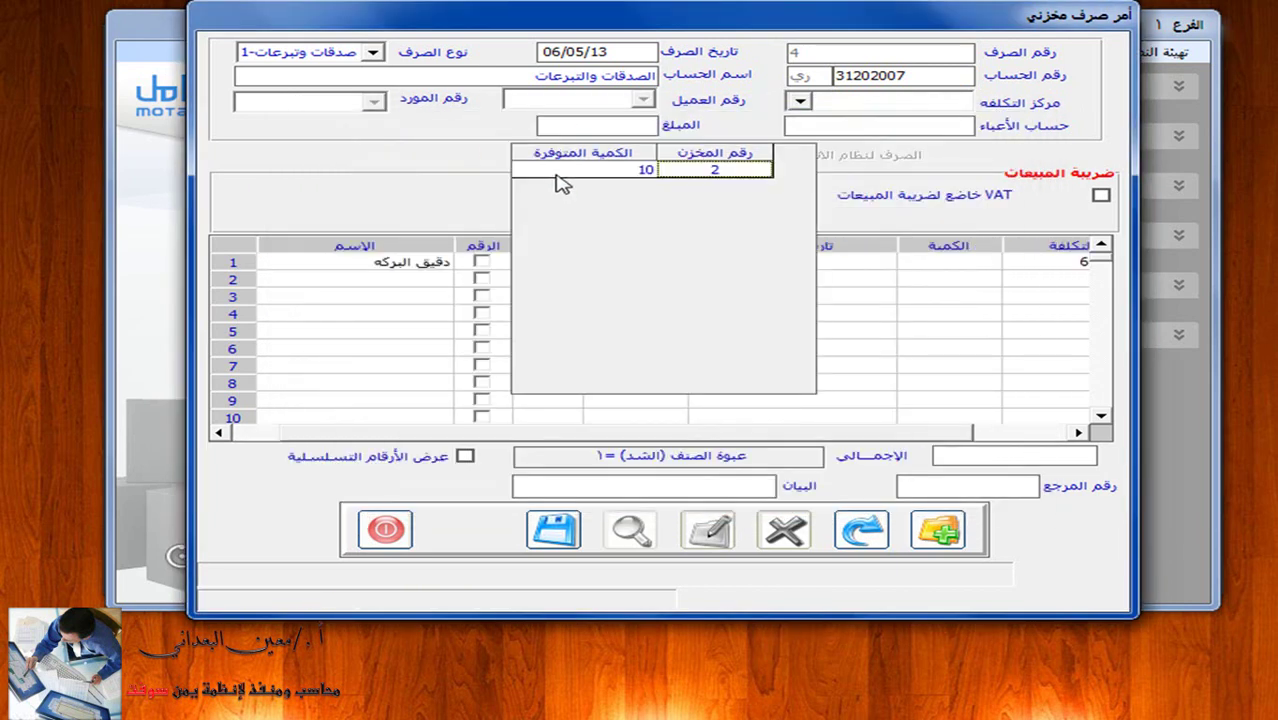
double_click(555, 172)
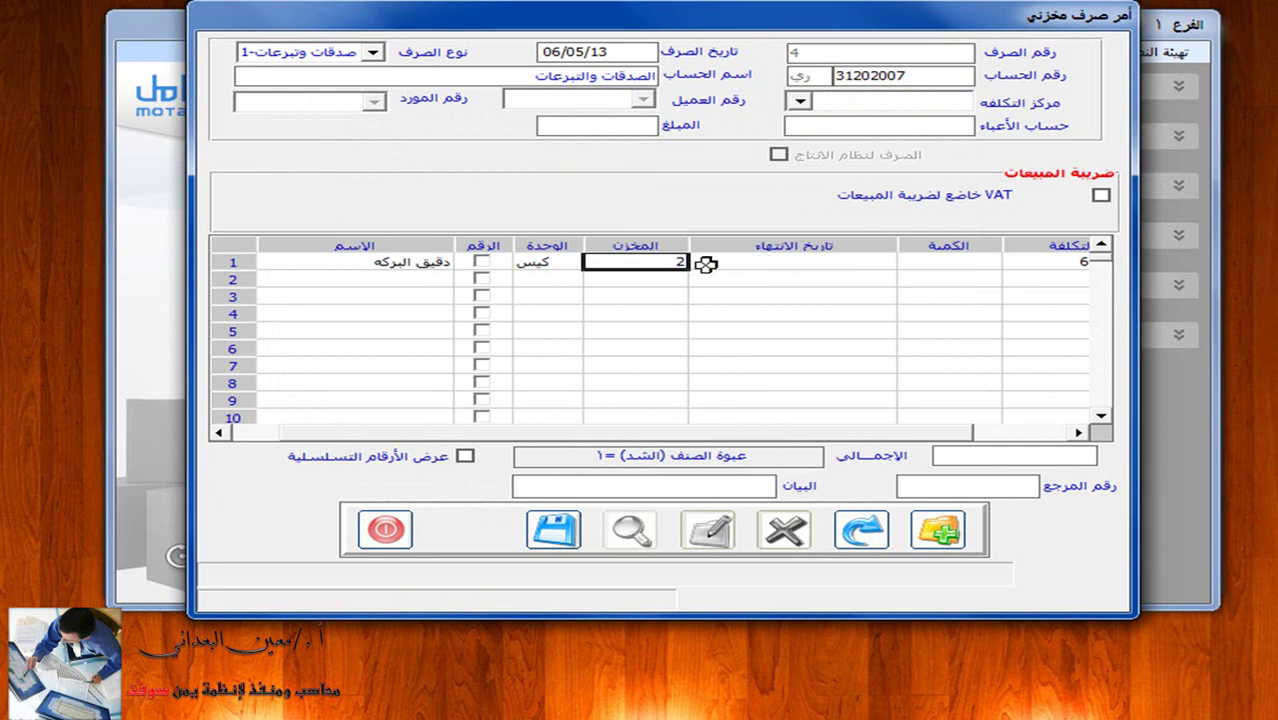
left_click(813, 254)
left_click(813, 254)
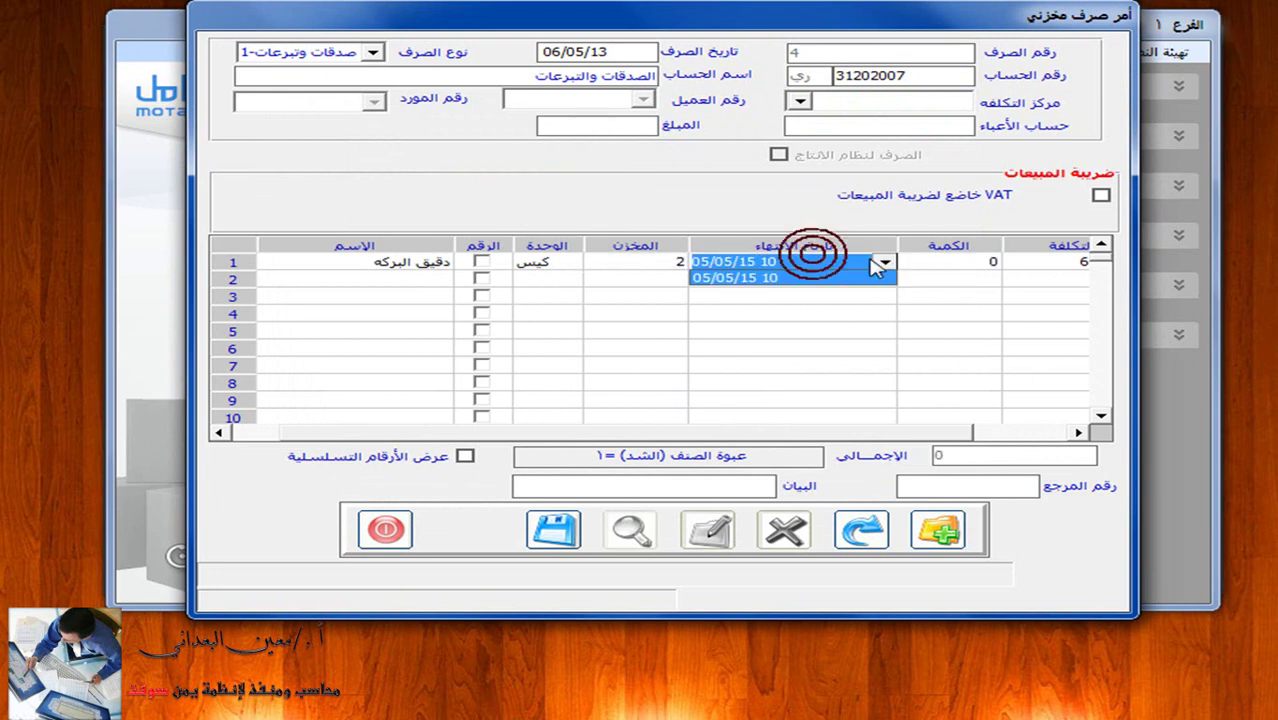
left_click(945, 264)
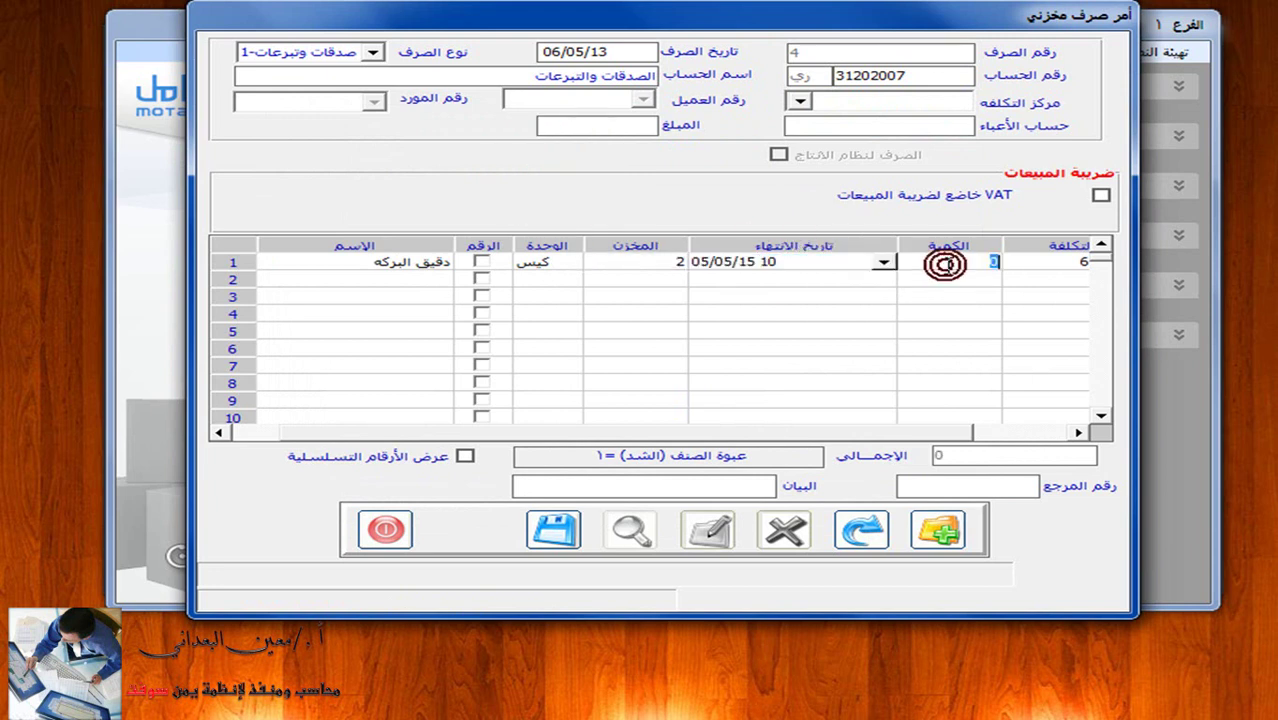
type("5")
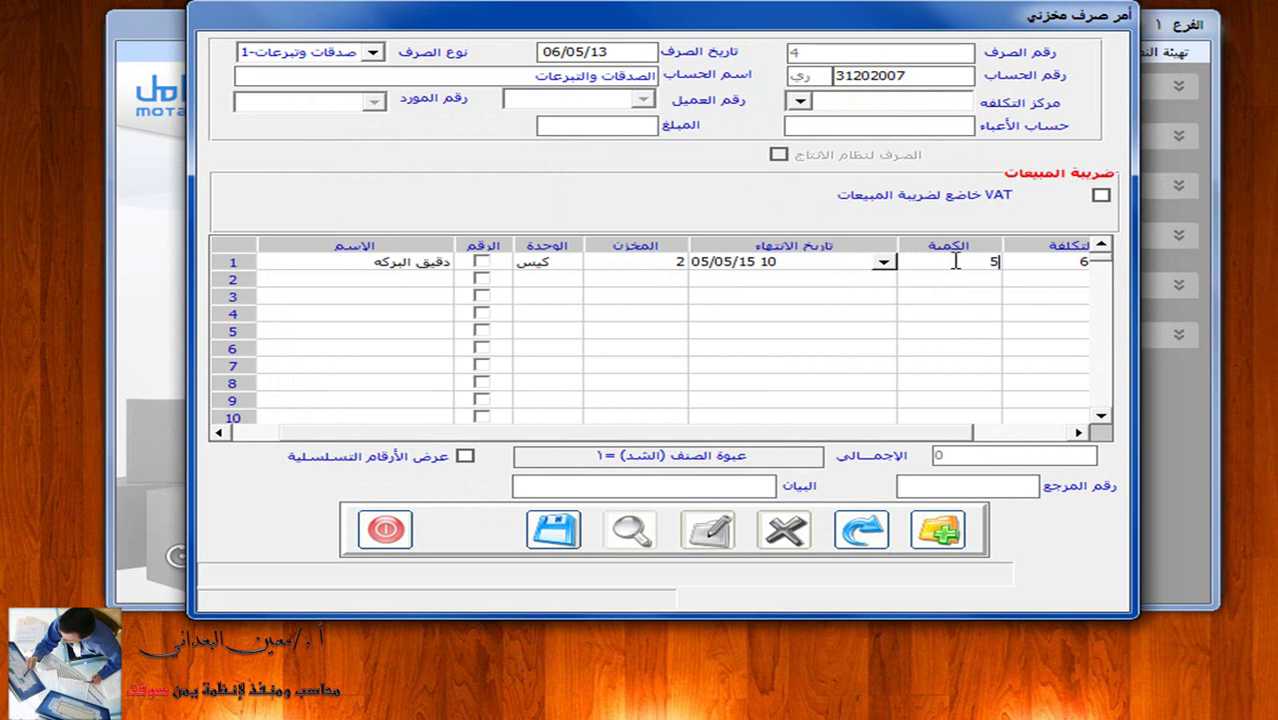
key("Return")
key("Return")
key("Return")
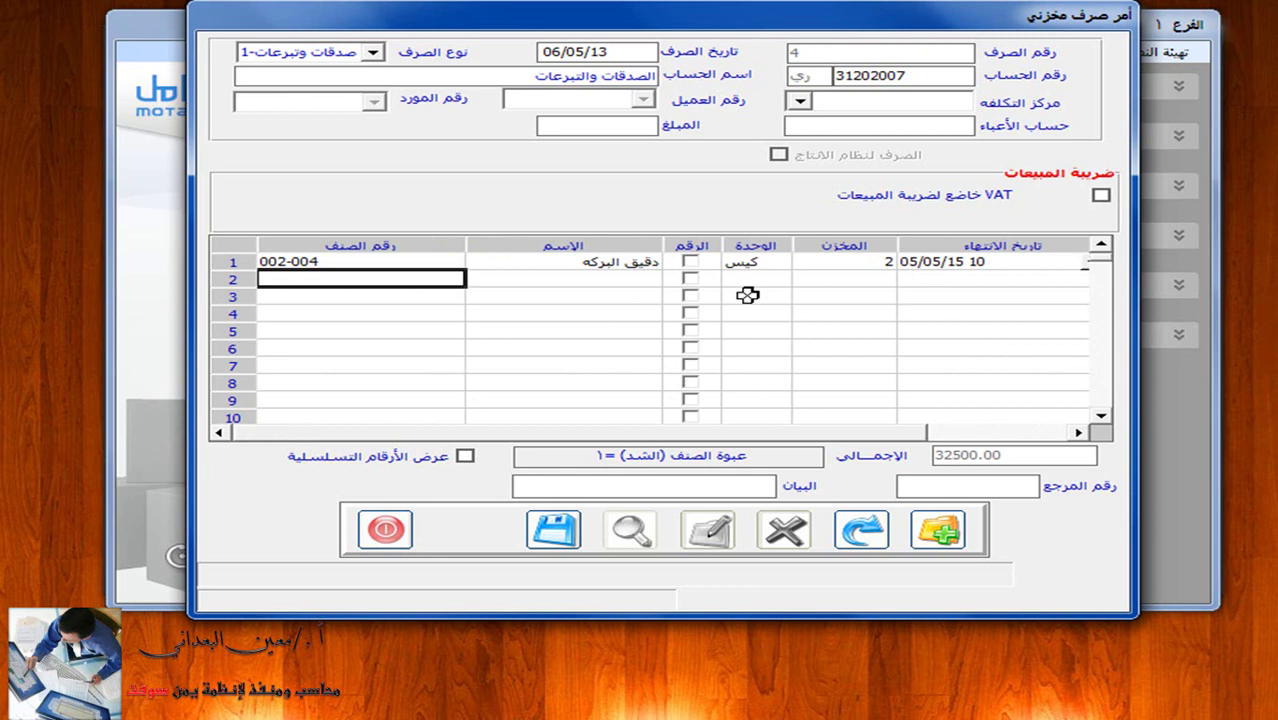
Add item 002-005 (دقيق السنابل) on the second line from warehouse 1 with expiry date 05/05/16 and quantity 50.
key("Return")
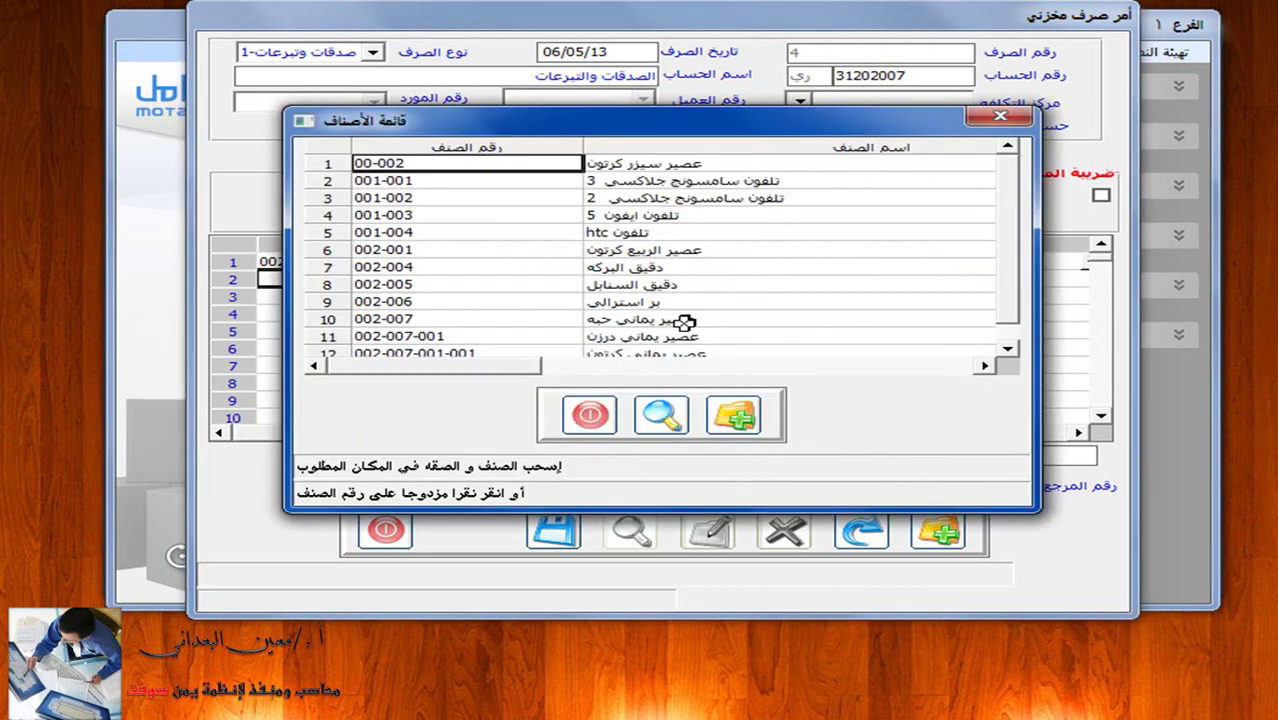
double_click(513, 285)
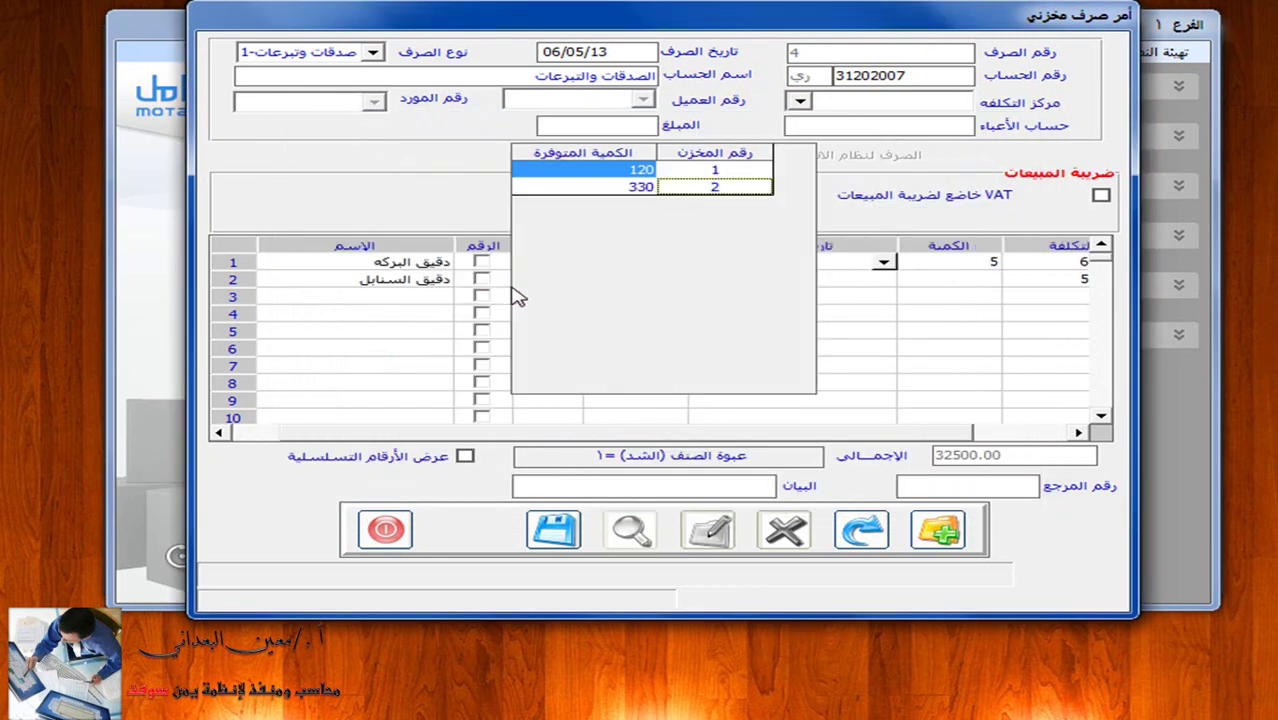
double_click(614, 170)
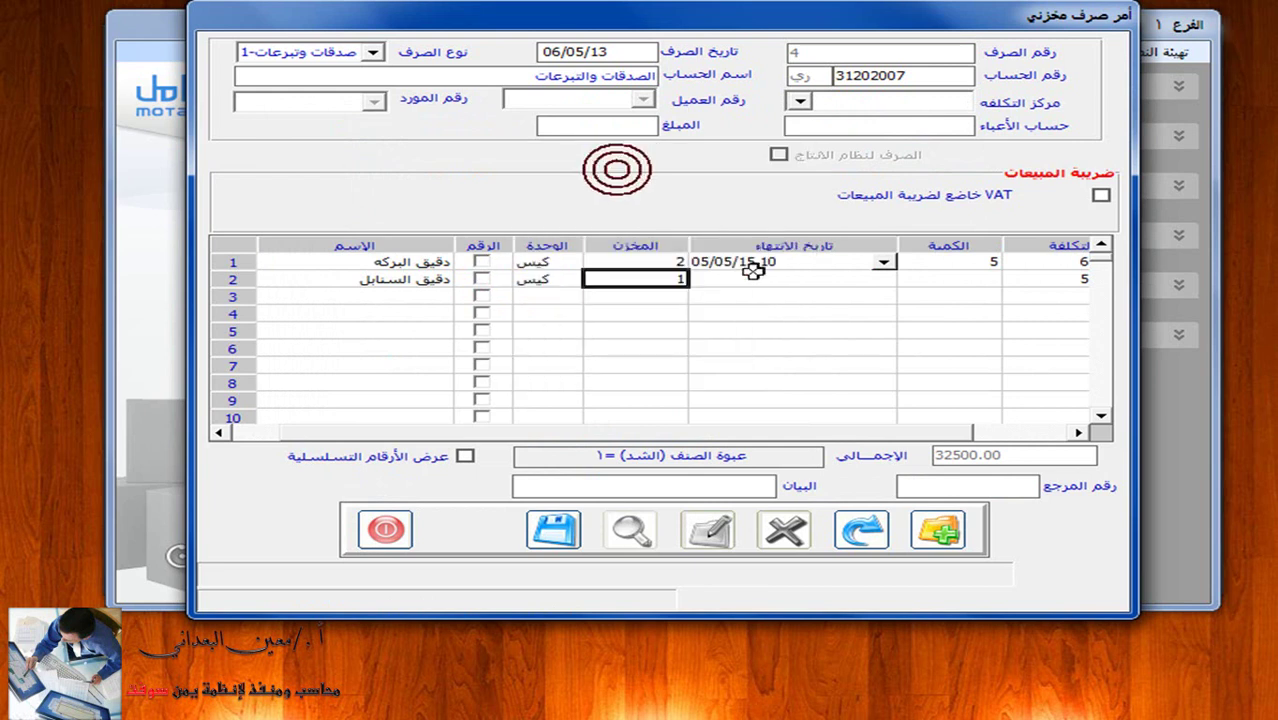
left_click(756, 280)
left_click(888, 284)
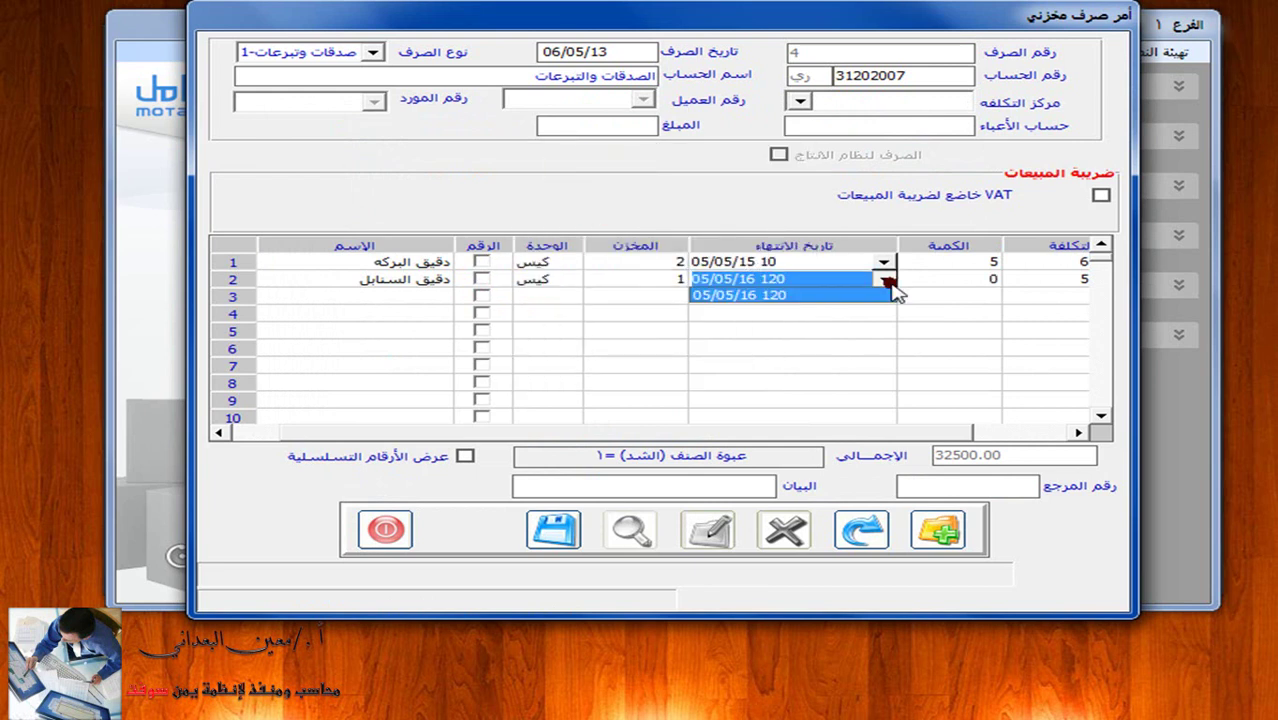
left_click(886, 280)
left_click(981, 279)
type("50")
key("Return")
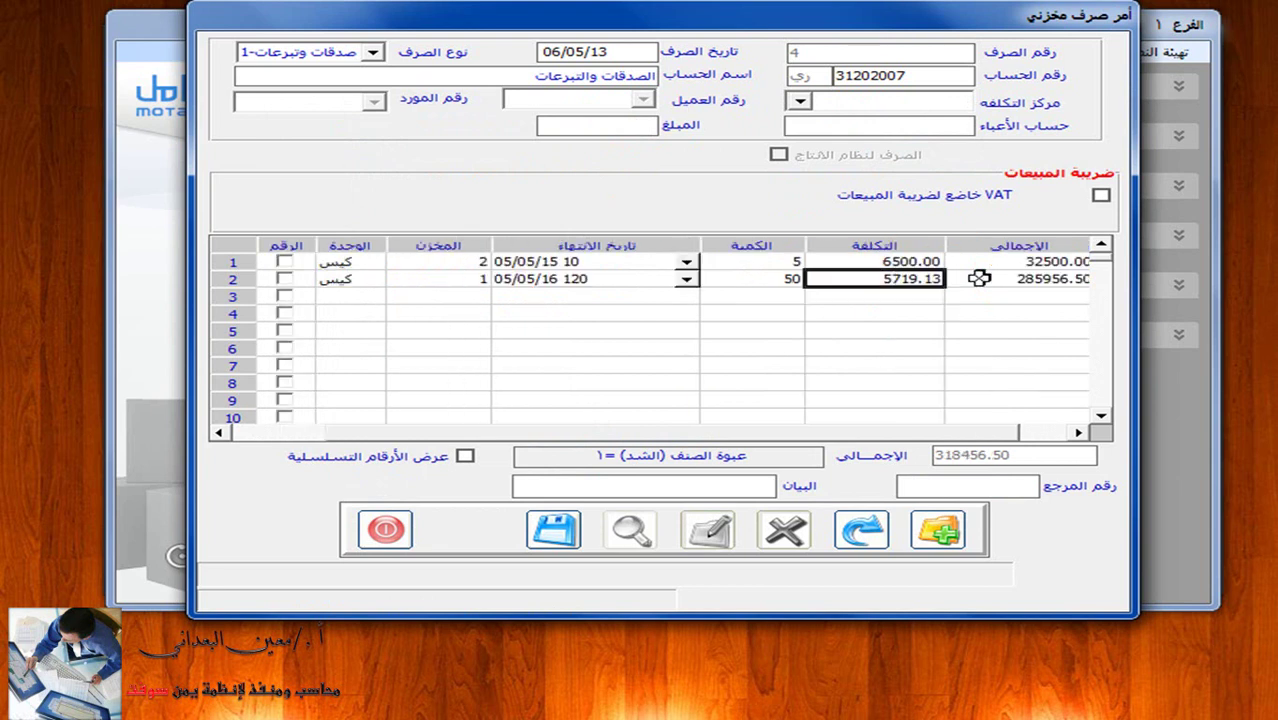
key("Return")
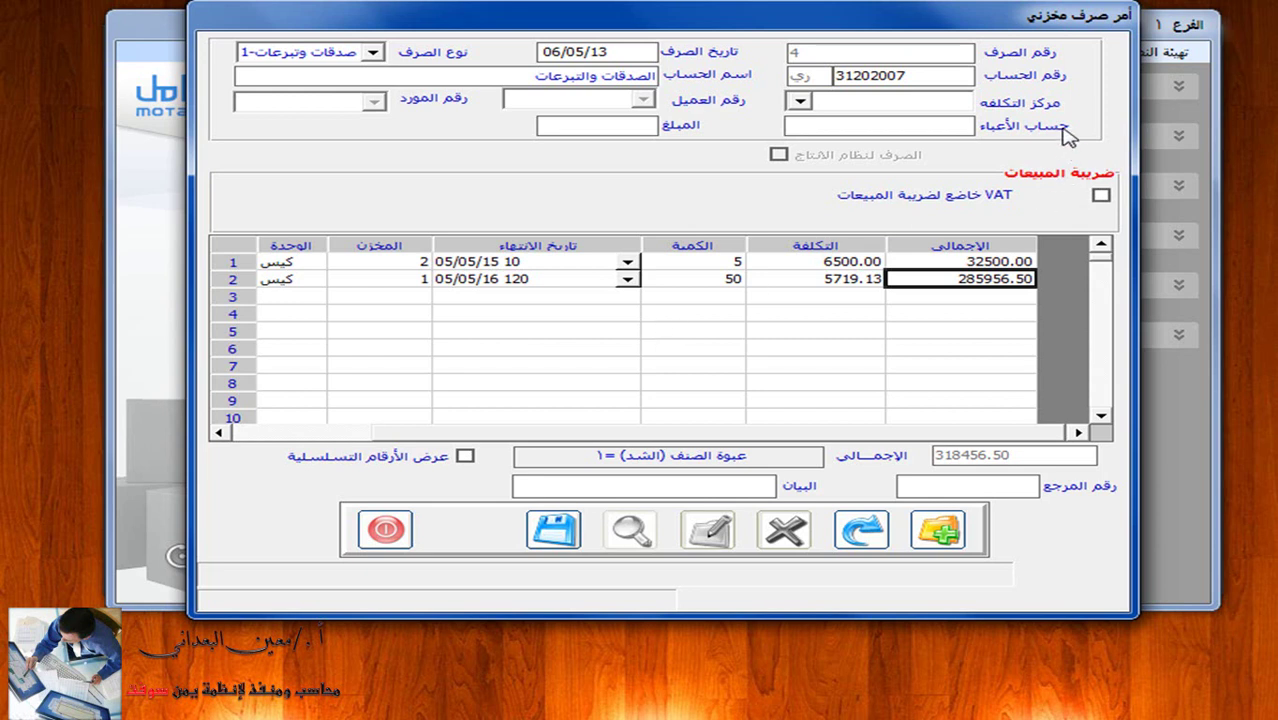
Set the order's expense burden account (حساب الأعباء) to 12101001 and its amount (المبلغ) to 5000.
left_click(799, 127)
type("12101")
key("Return")
left_click(727, 392)
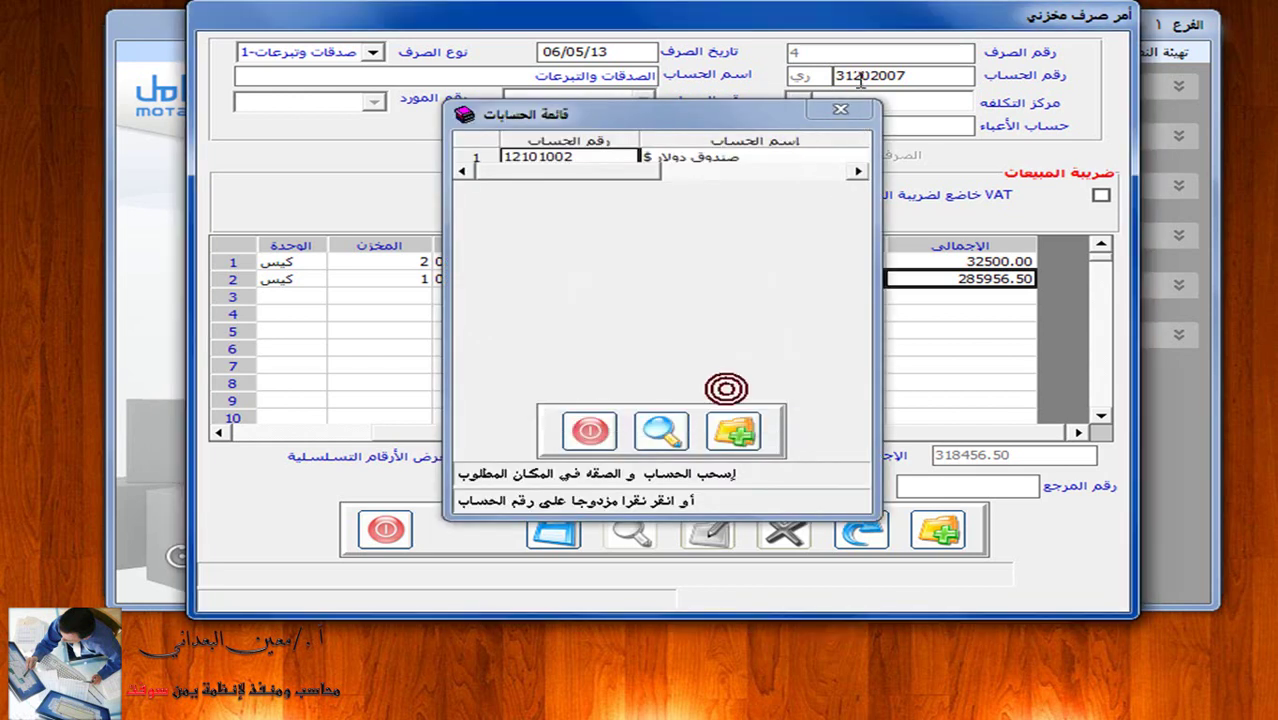
left_click(841, 108)
type("2101001")
key("Return")
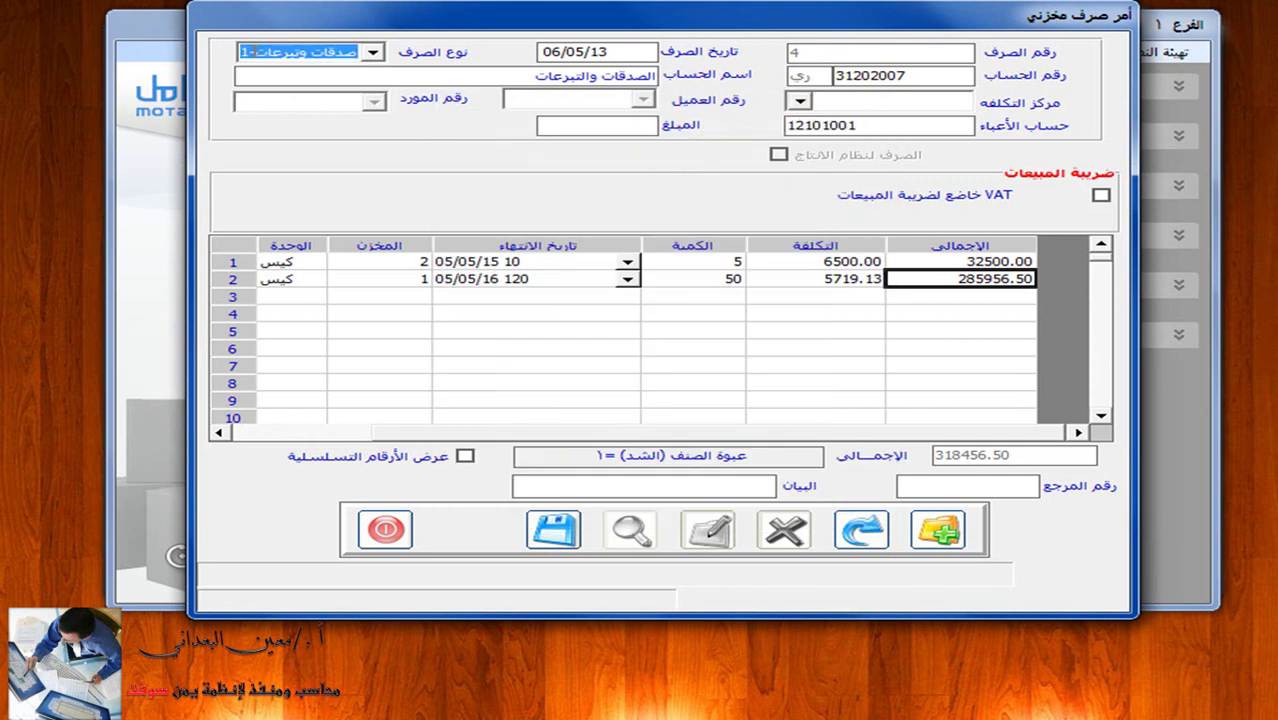
left_click(613, 125)
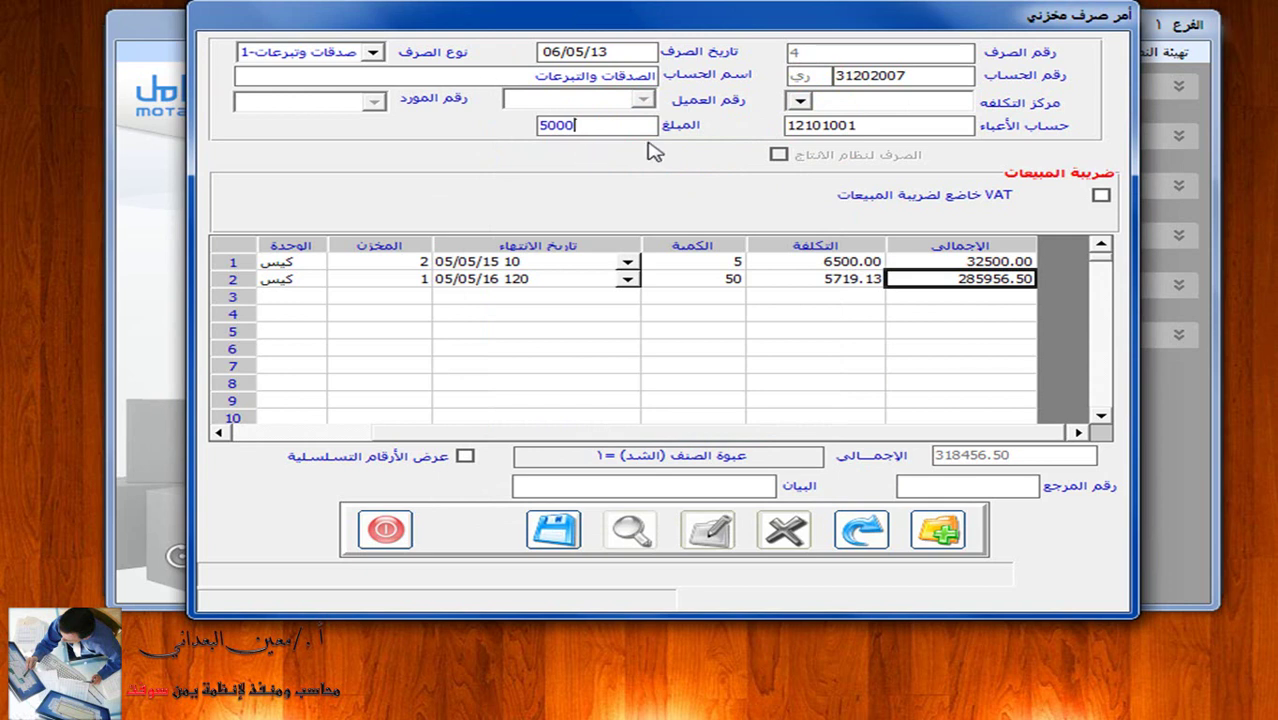
Describe the issue order as تبرعات وصدقات and save it, then close the form and leave Inventory.
left_click(700, 479)
type("تبرعات وصدقات")
left_click(553, 530)
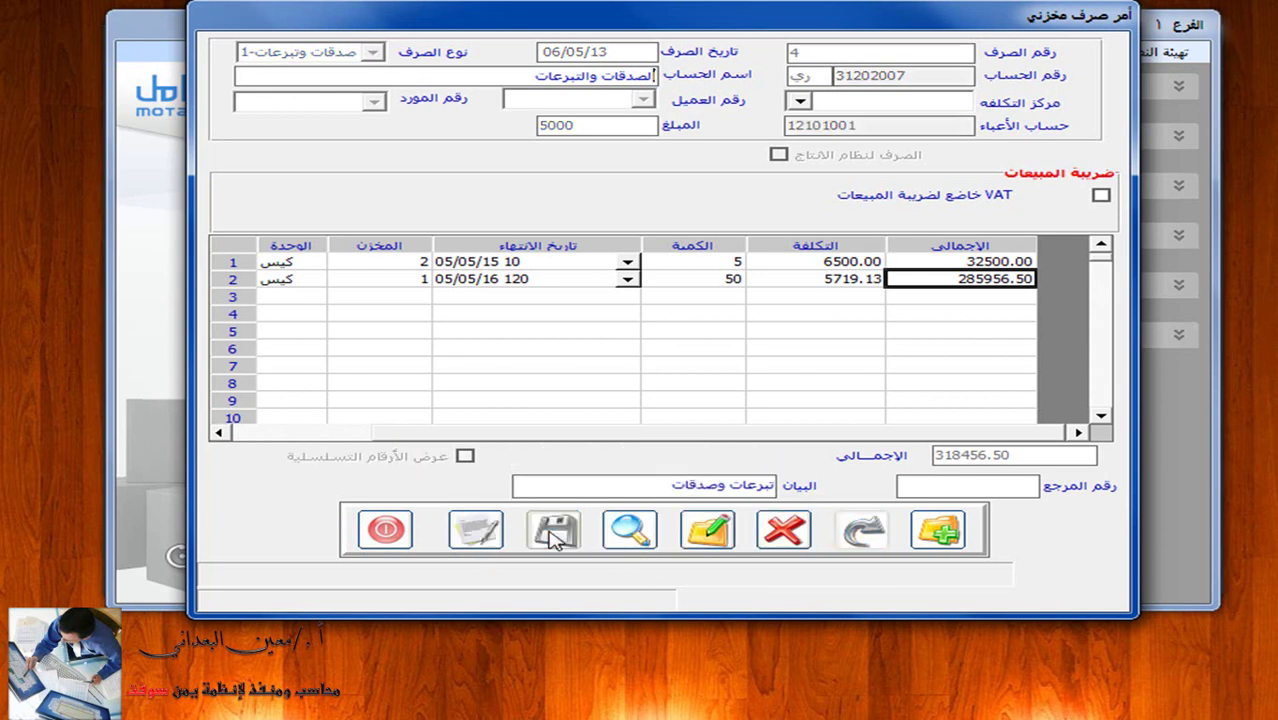
left_click(385, 529)
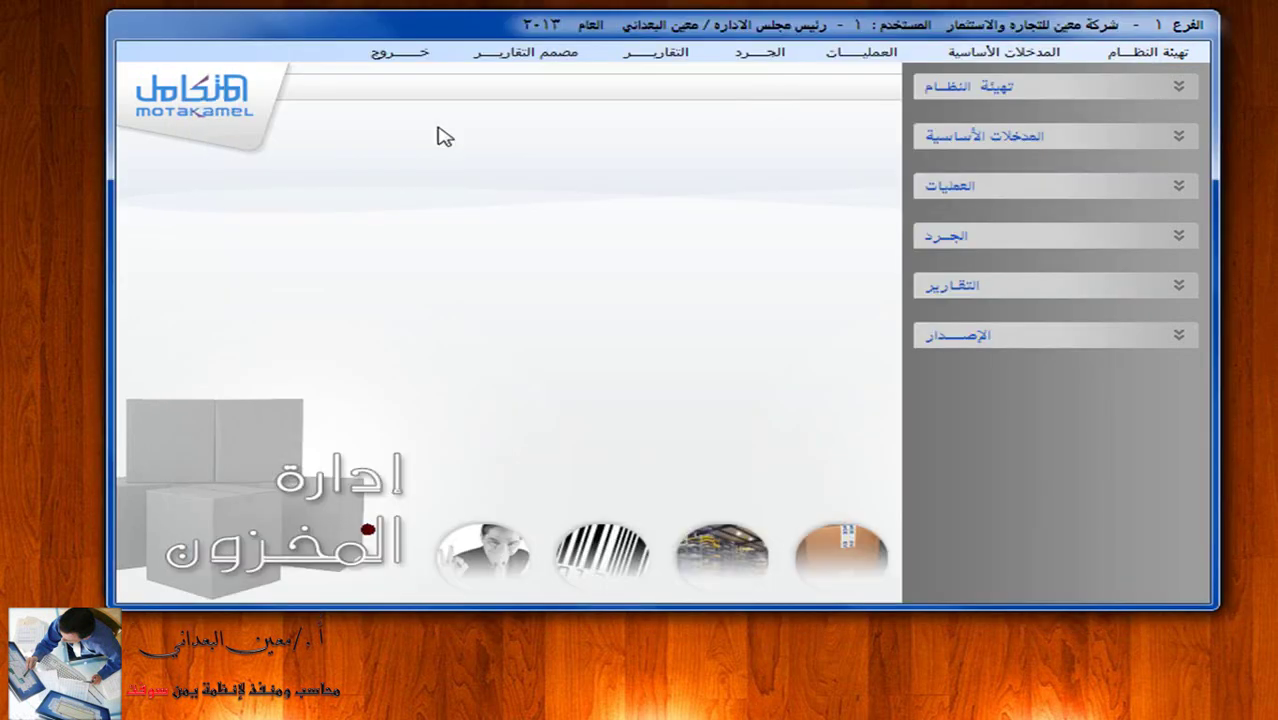
left_click(393, 55)
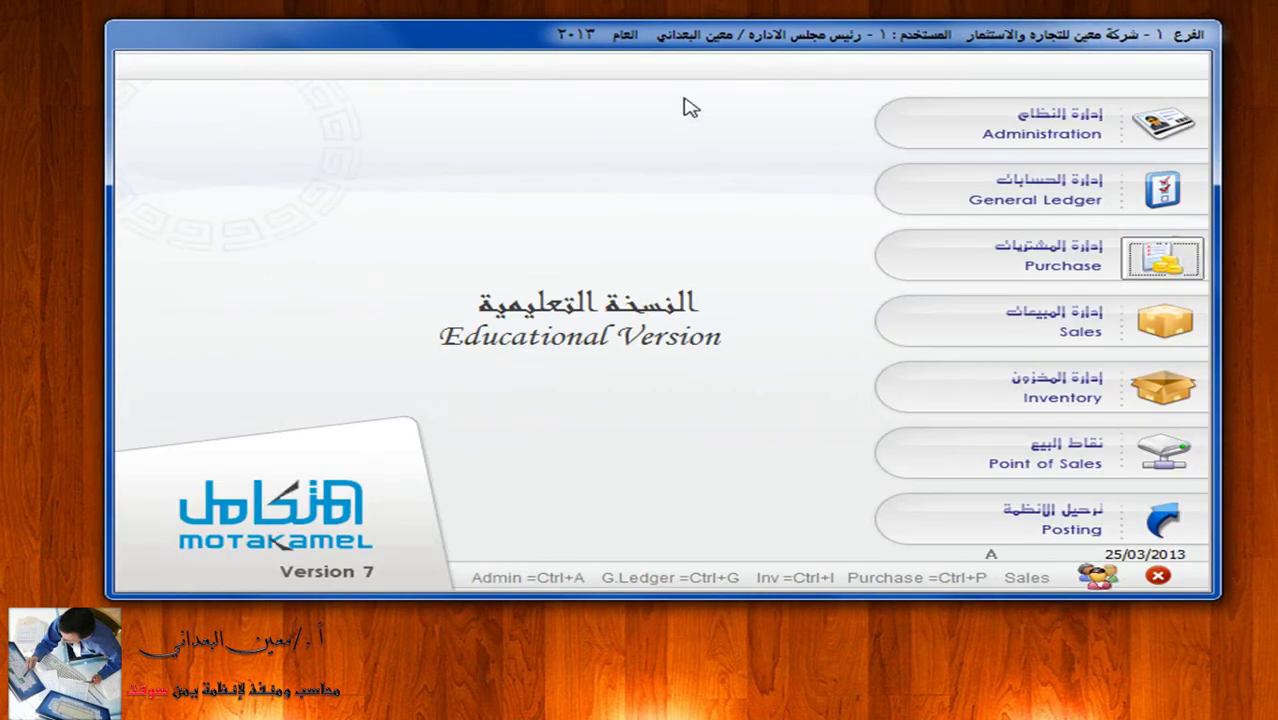
Switch to General Ledger and post the unposted inventory issue orders by single order (أمر), then close the posting form.
left_click(1152, 268)
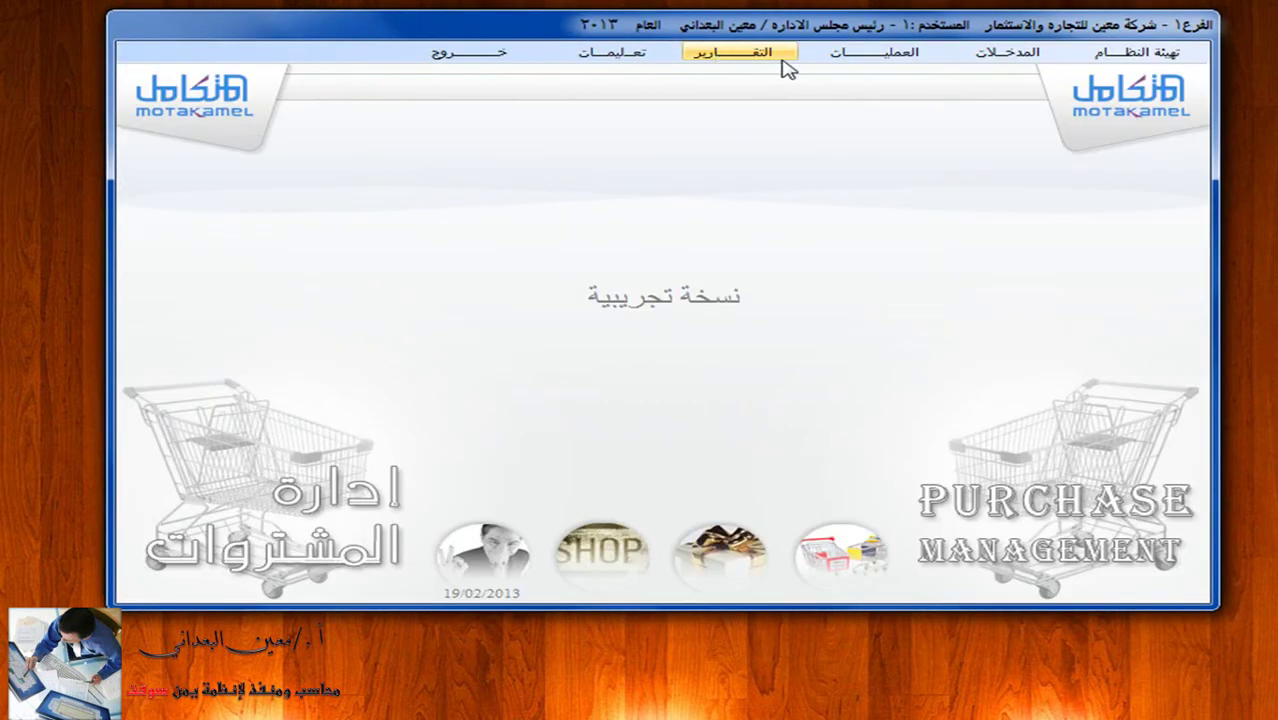
left_click(478, 51)
left_click(1183, 205)
left_click(730, 48)
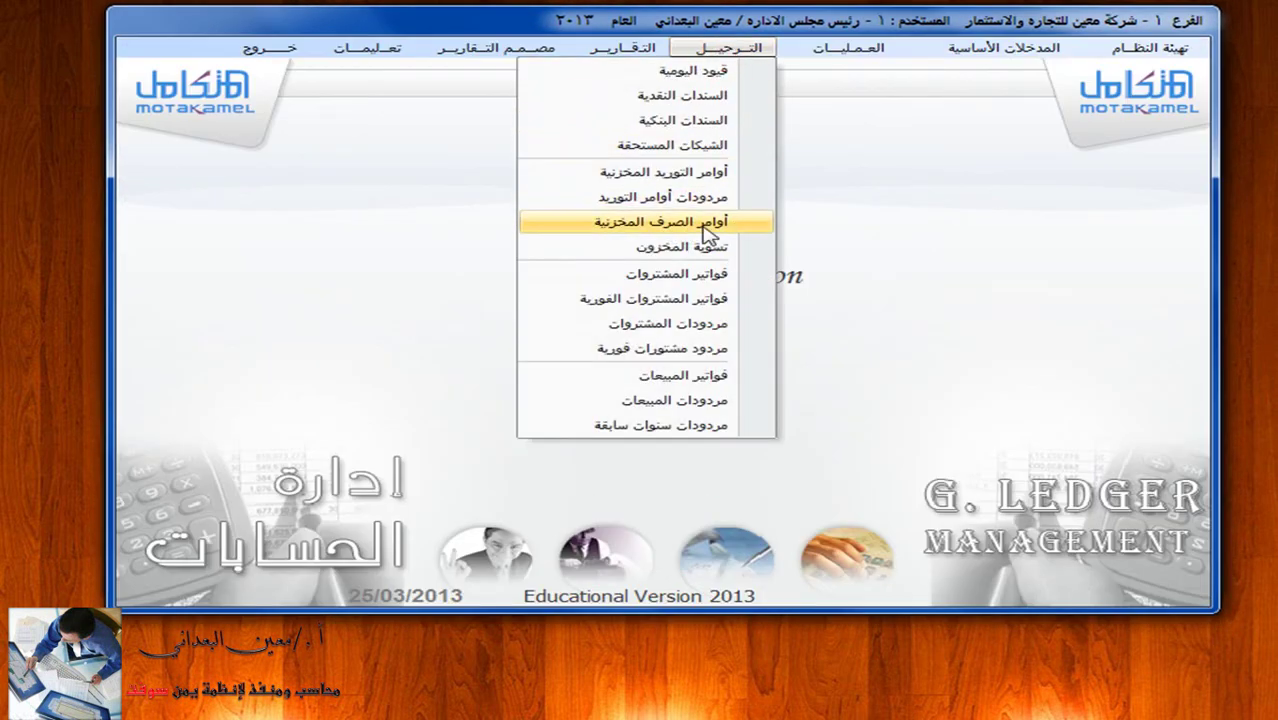
left_click(690, 221)
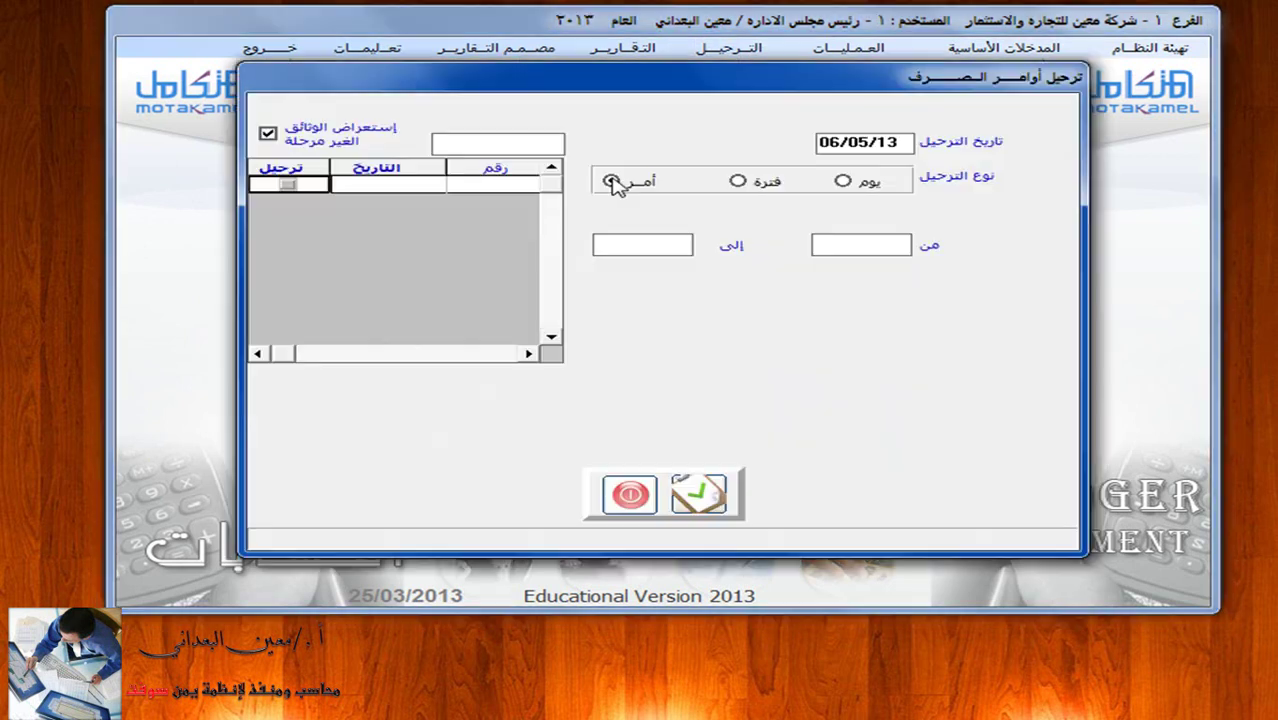
left_click(611, 181)
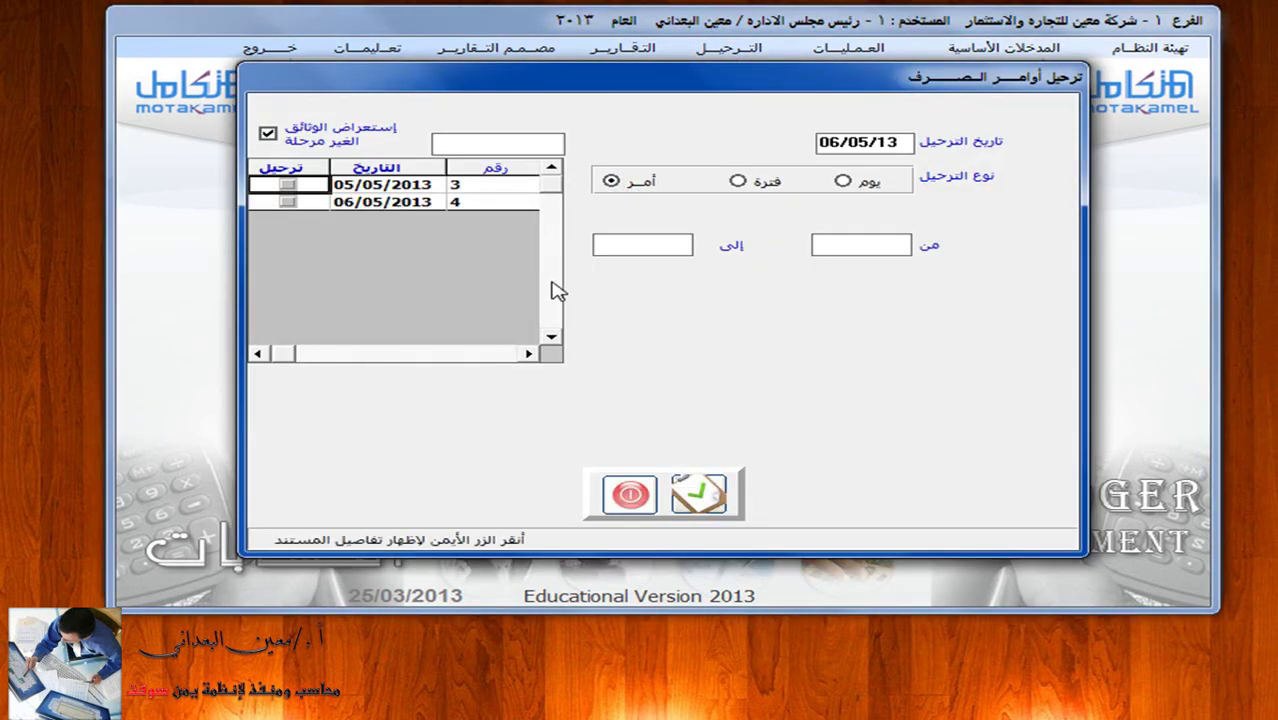
left_click(696, 493)
left_click(627, 492)
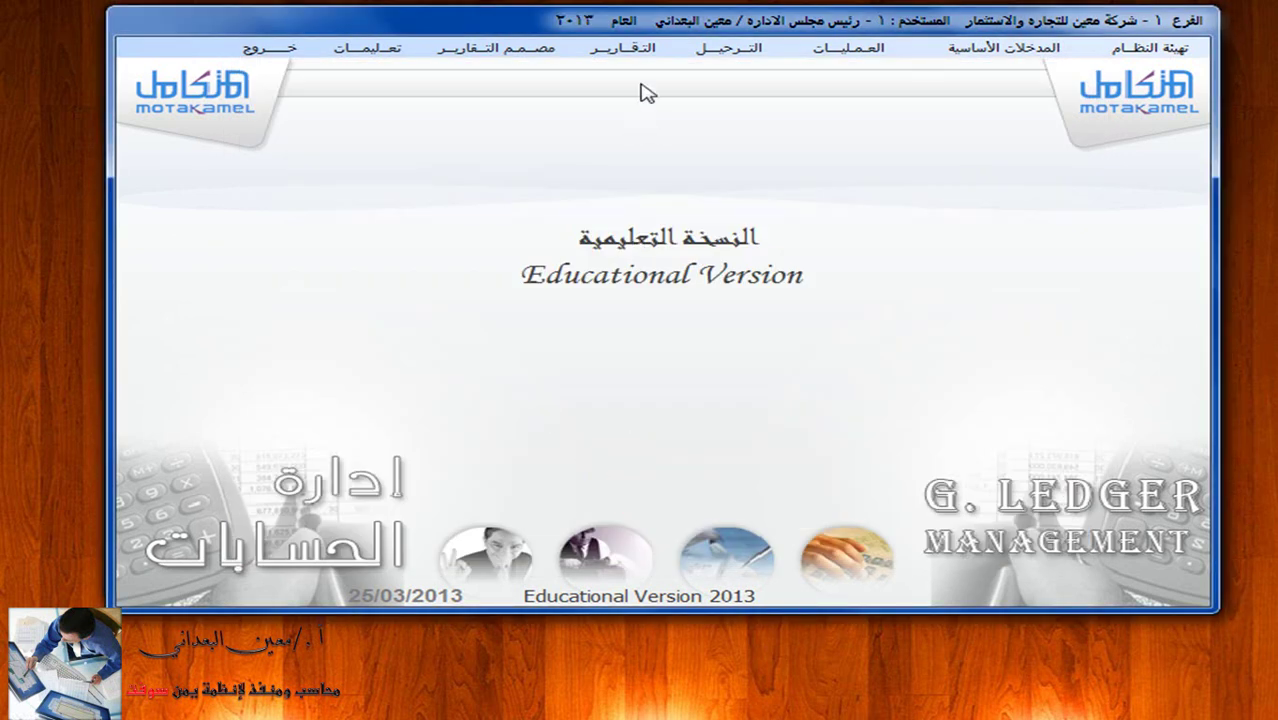
Run the general journal report (اليومية العامة) for inventory issue orders (اوامر صرف مخزنية), review the entries, and close the report and its form.
left_click(626, 48)
left_click(544, 432)
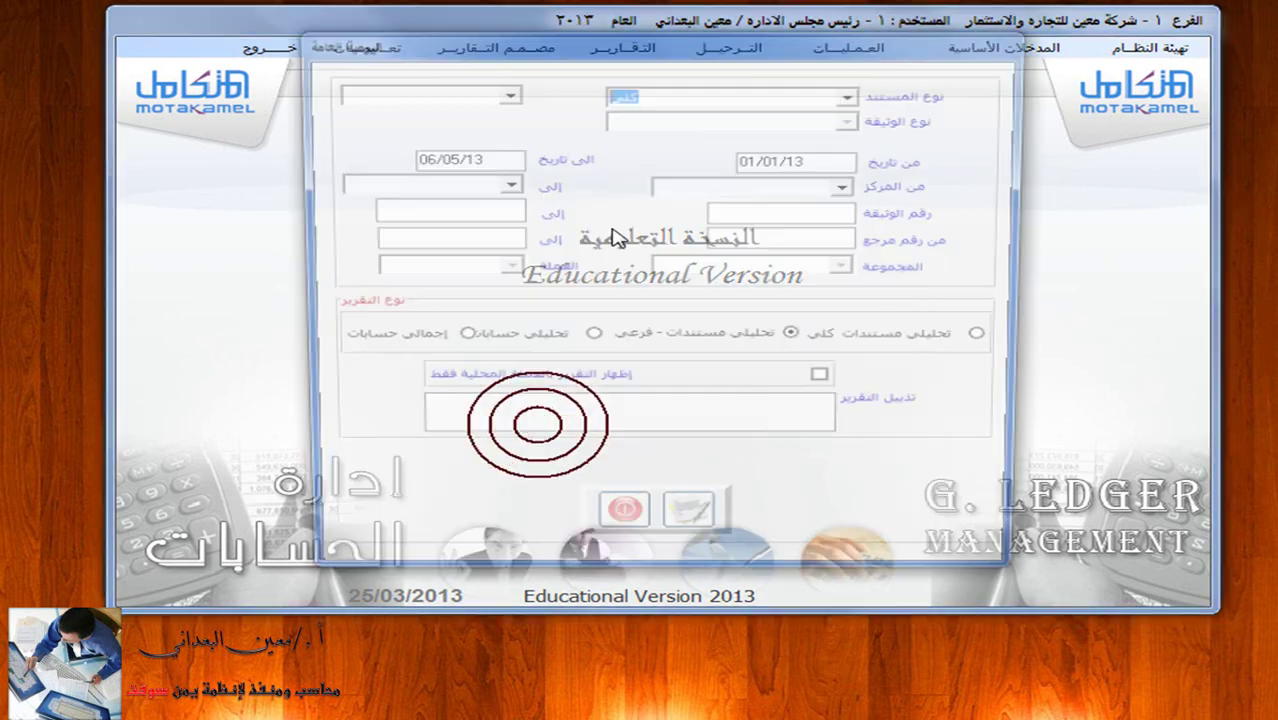
left_click(855, 93)
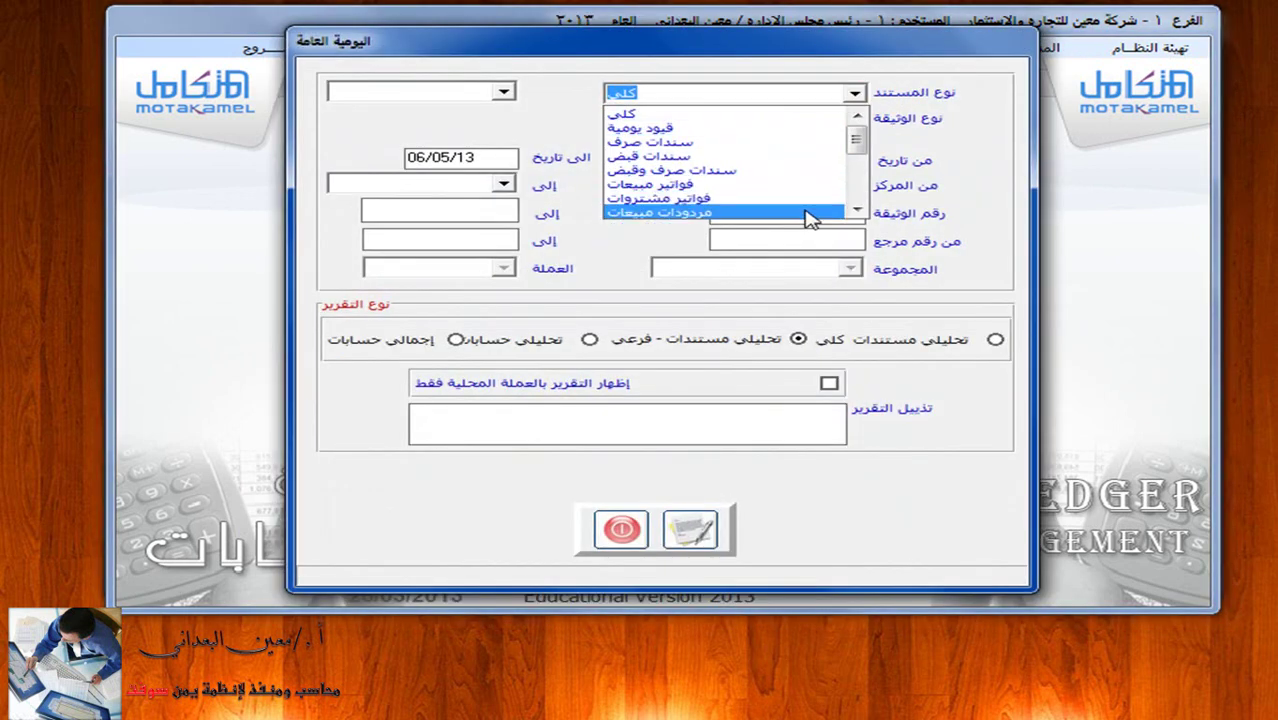
left_click(857, 210)
left_click(857, 210)
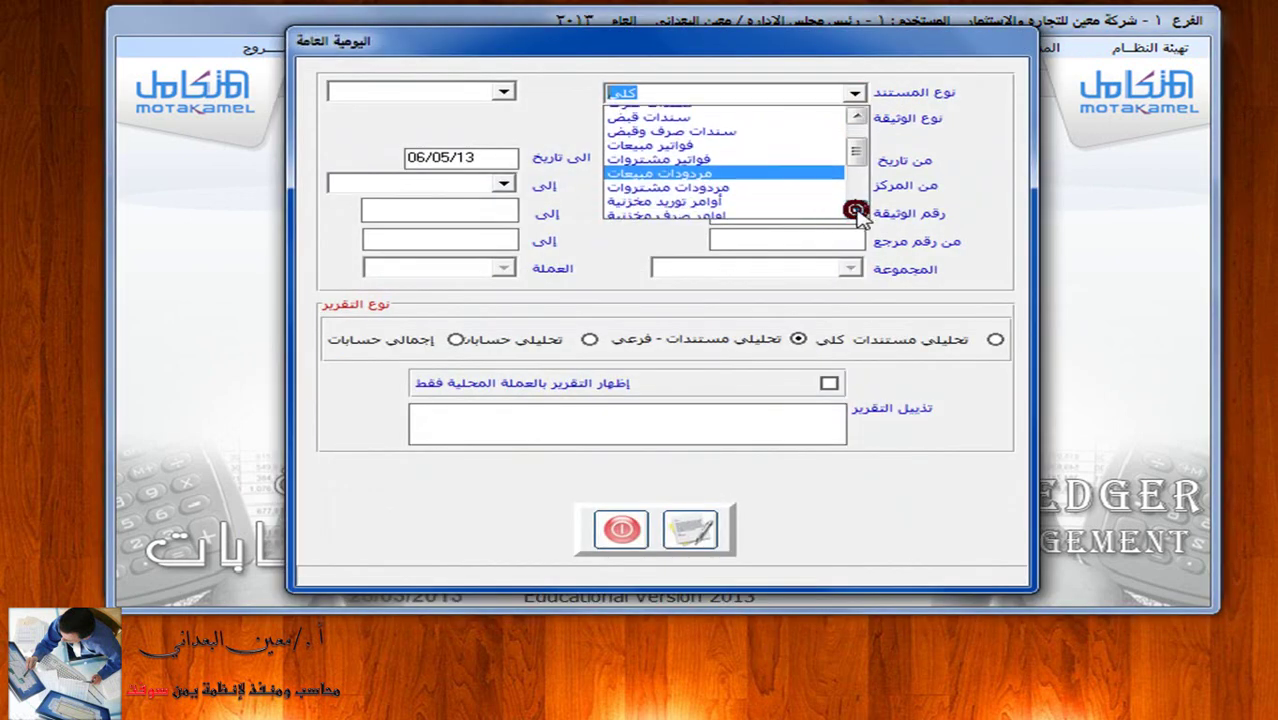
left_click(672, 213)
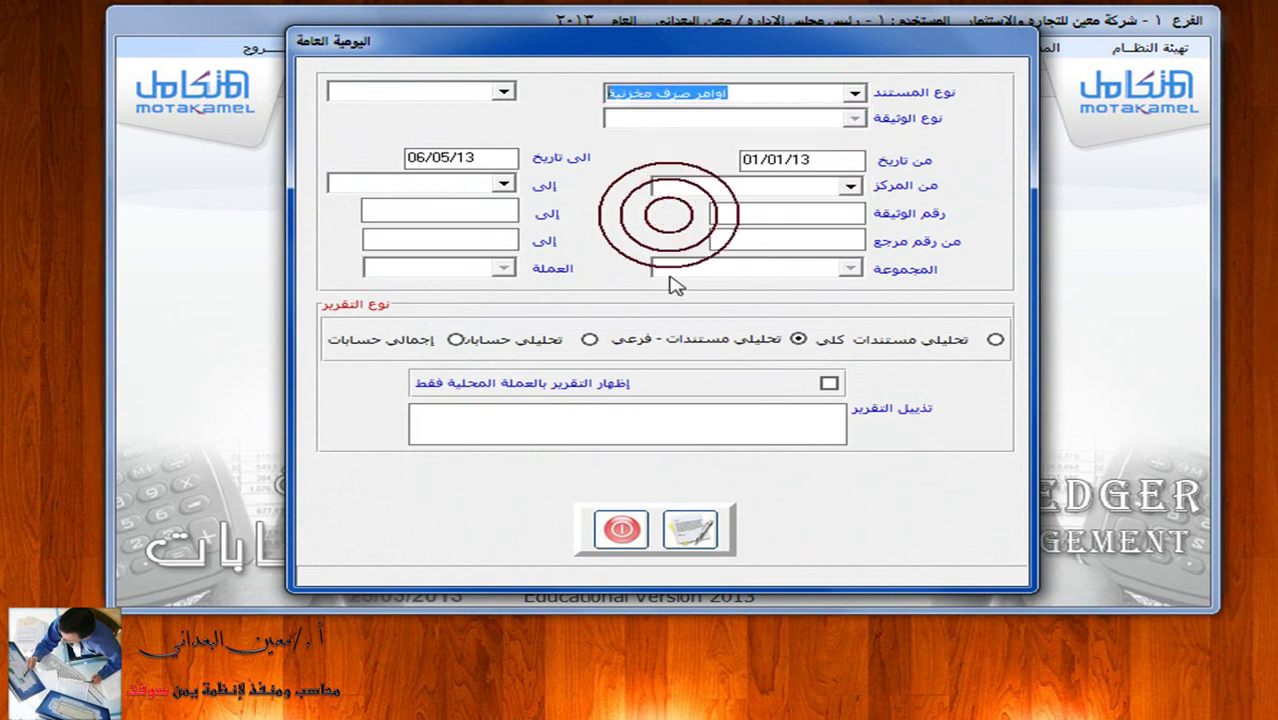
left_click(690, 528)
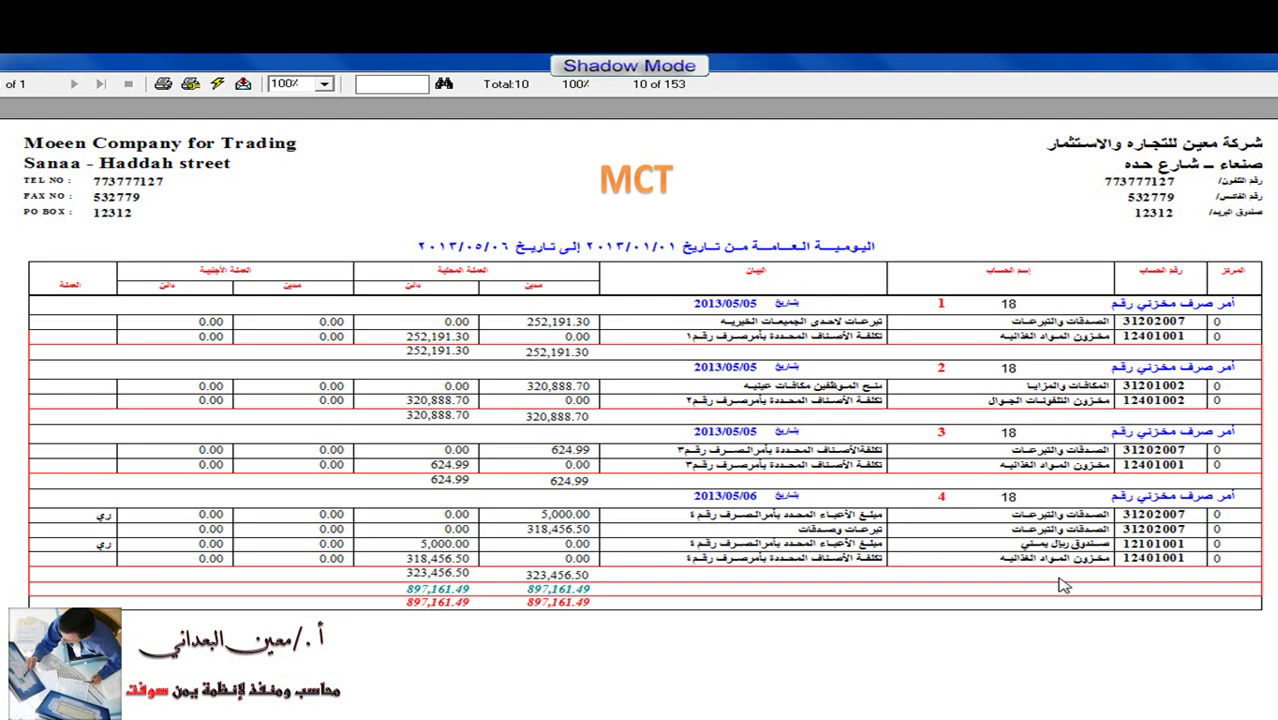
left_click(1266, 67)
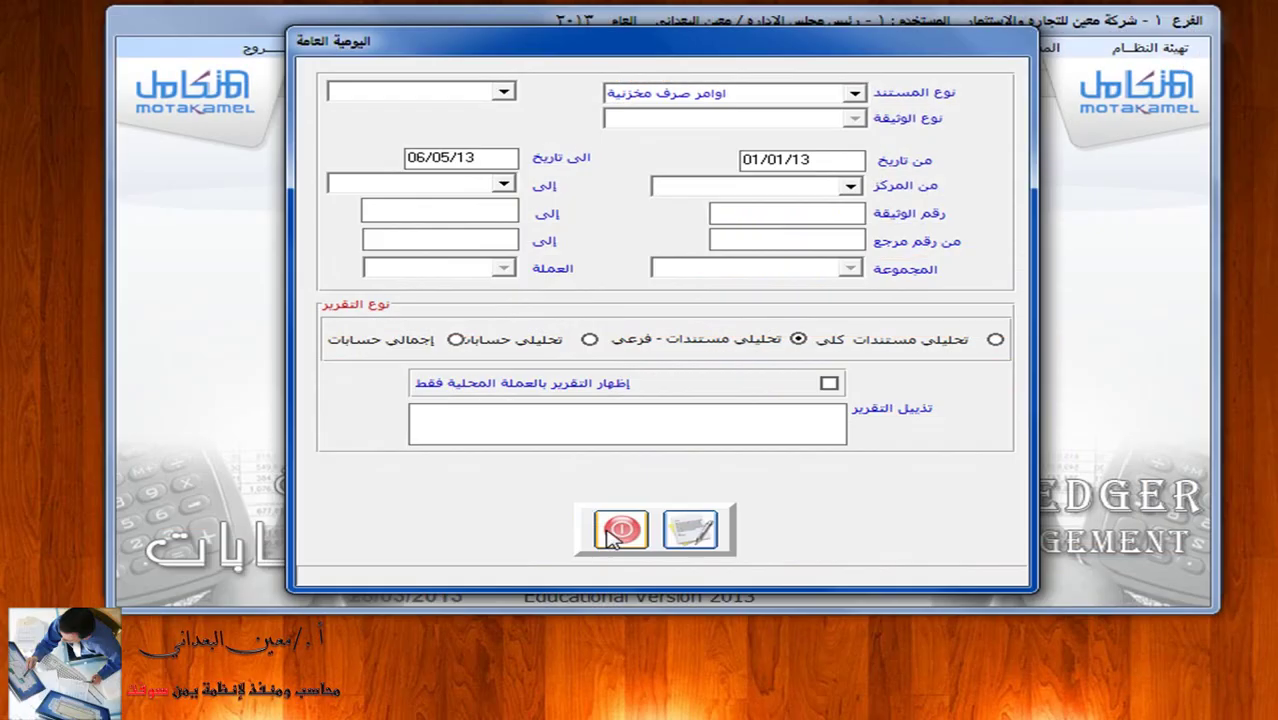
left_click(619, 530)
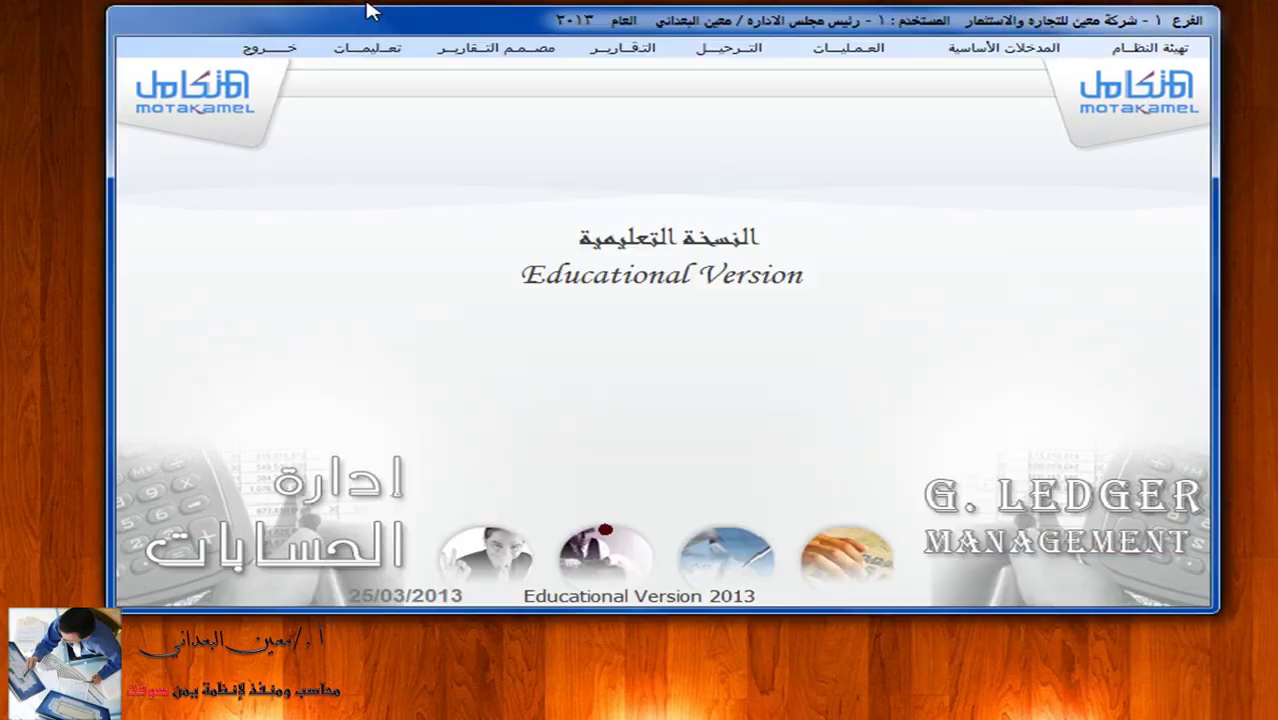
Leave General Ledger, switch to Inventory, open the inventory issue reports (تقارير الصرف المخزني) and look through the issue type choices.
left_click(265, 51)
left_click(1160, 387)
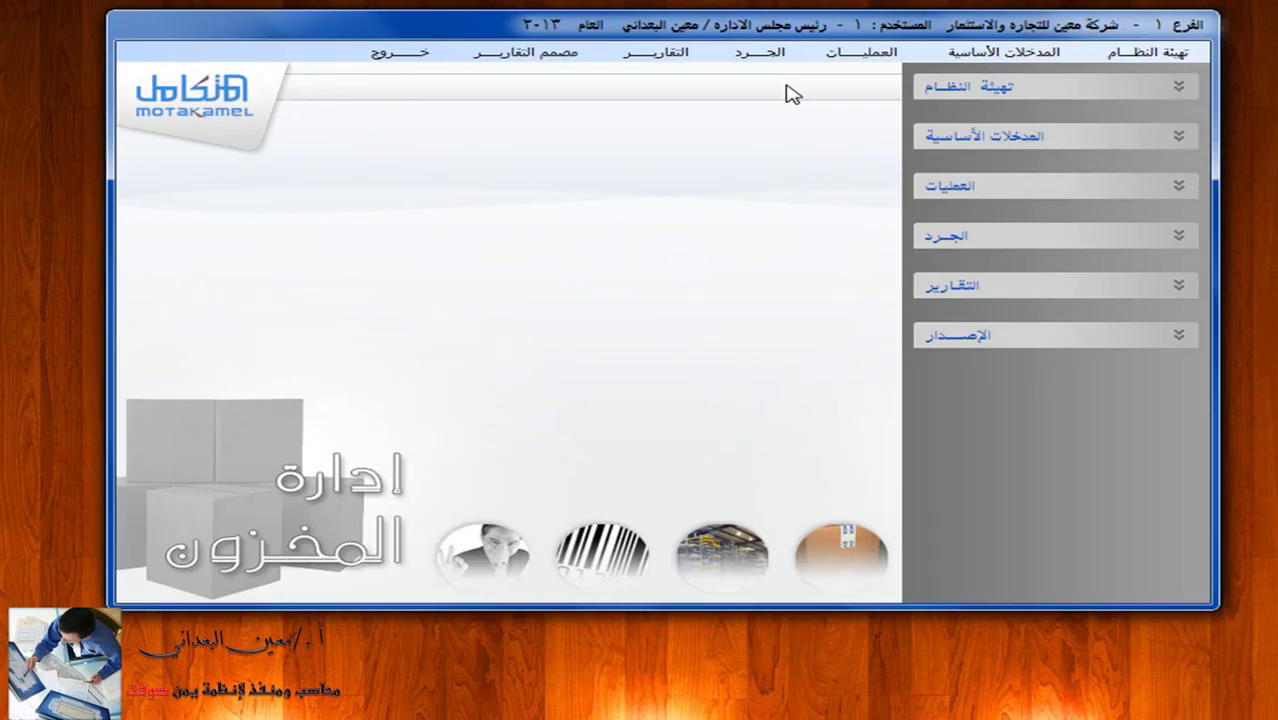
left_click(830, 55)
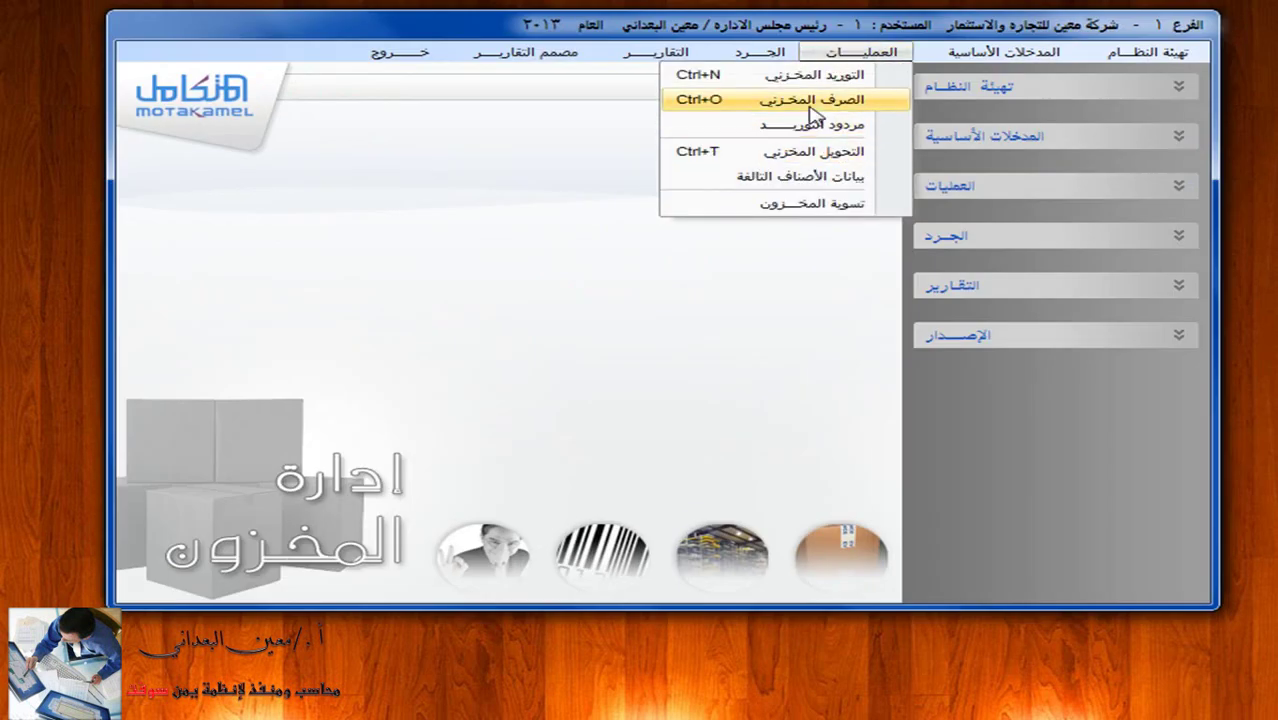
left_click(436, 248)
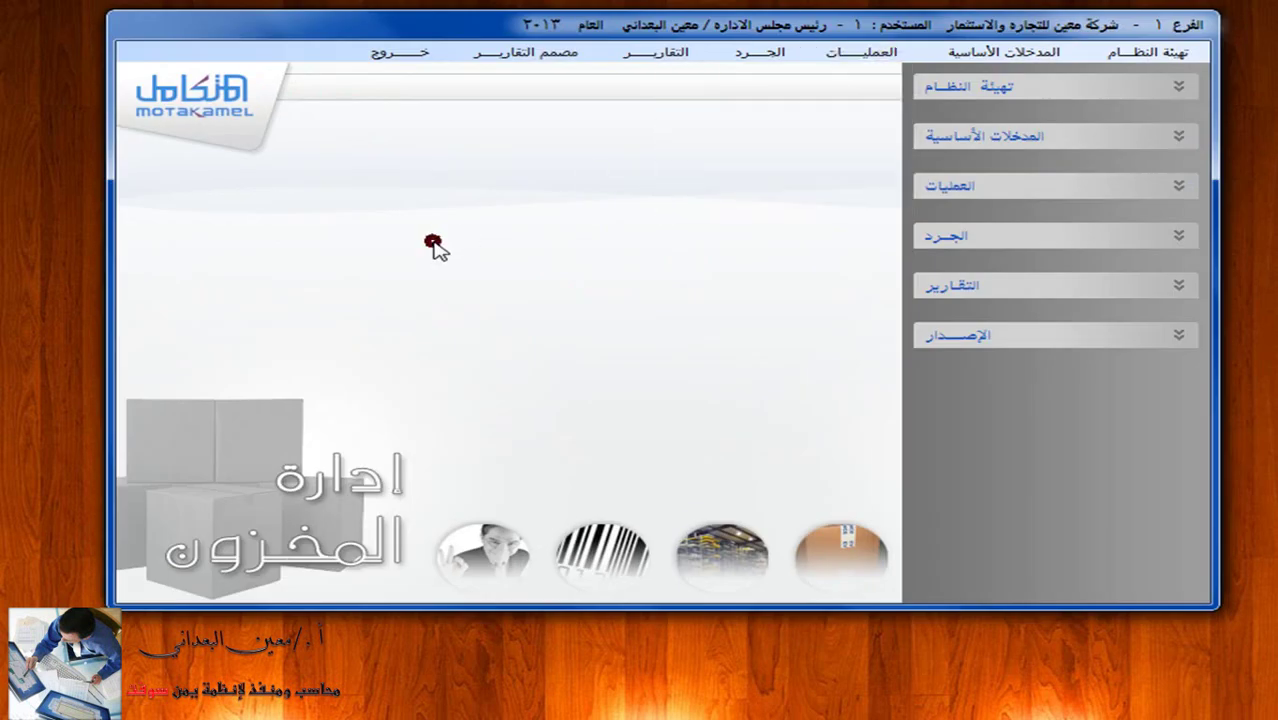
left_click(652, 52)
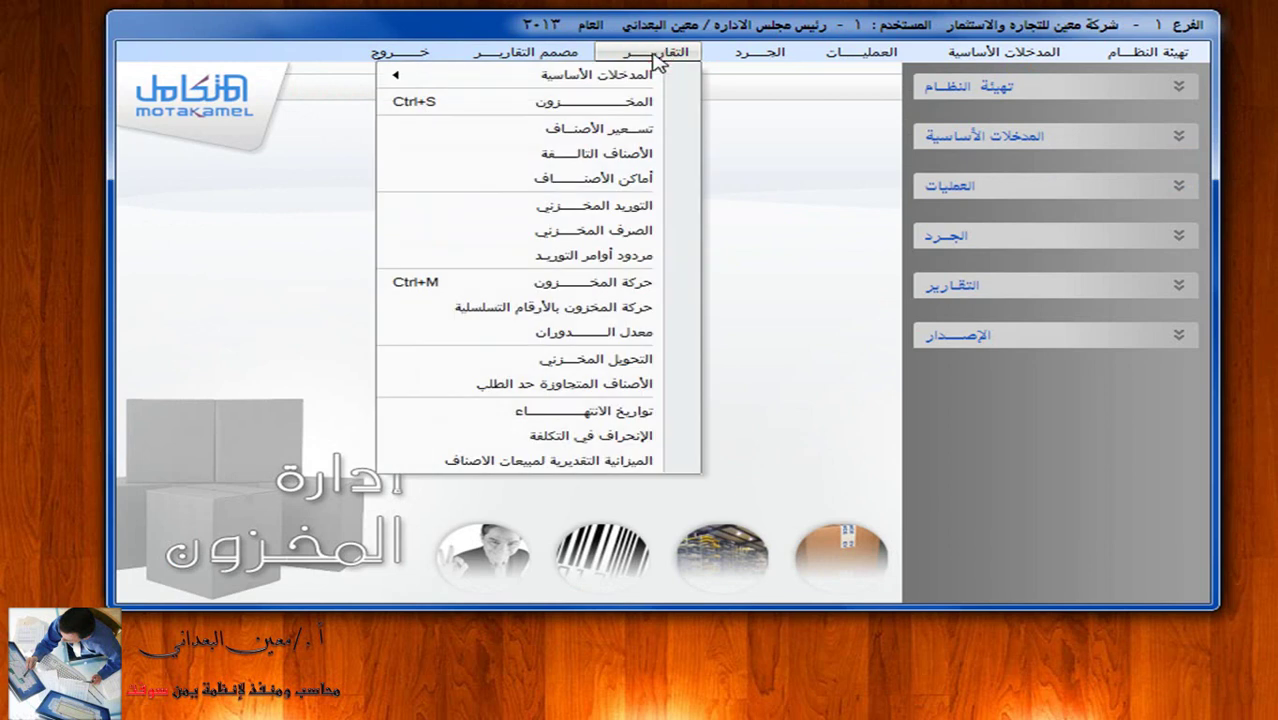
left_click(631, 229)
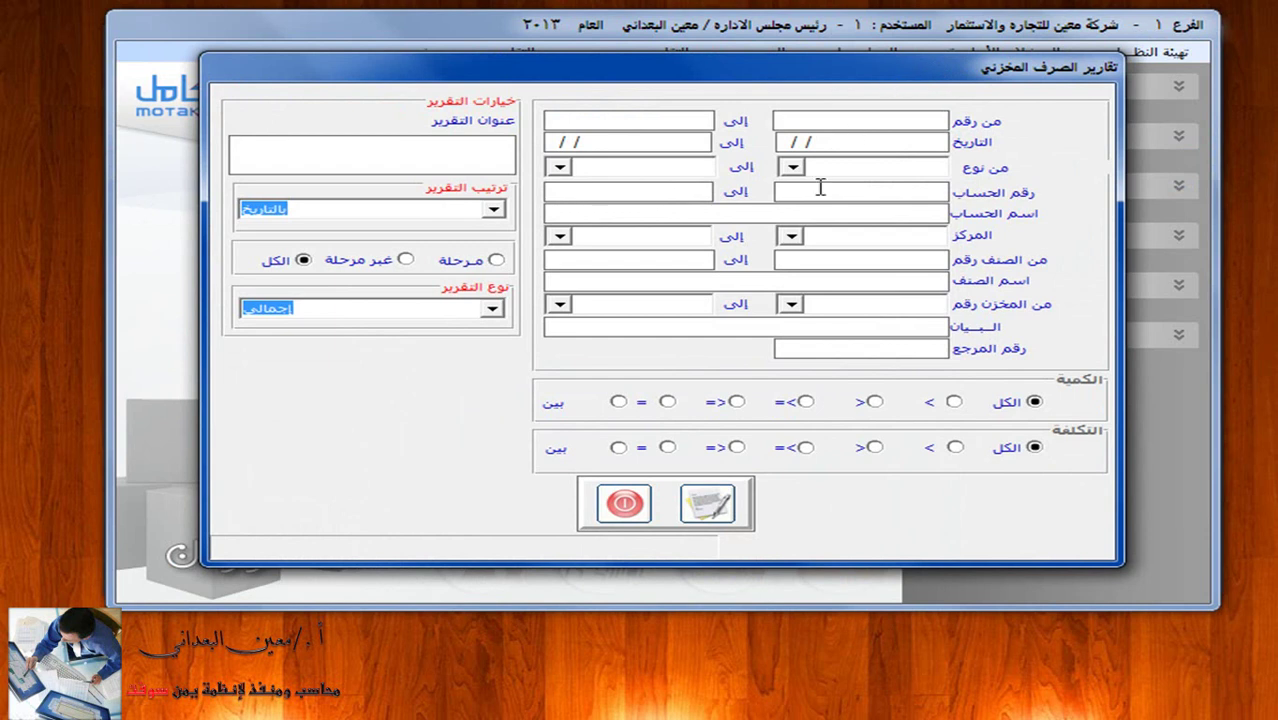
left_click(850, 121)
left_click(791, 168)
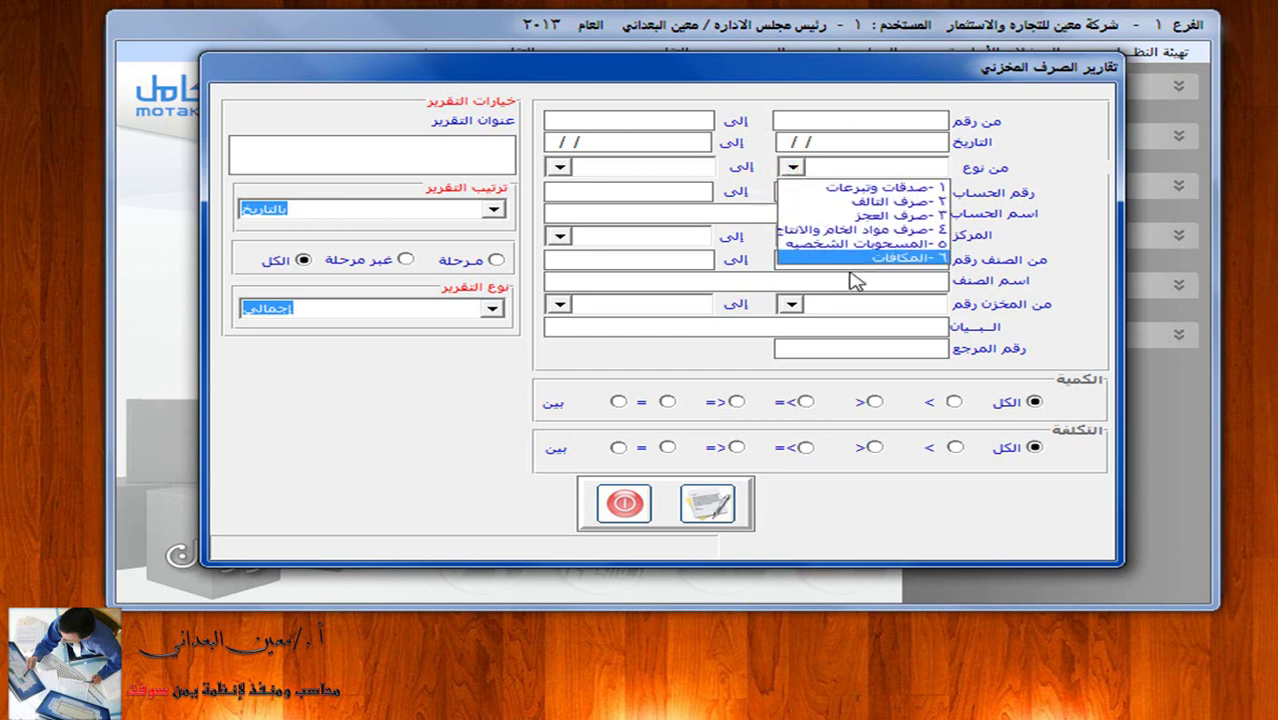
left_click(710, 343)
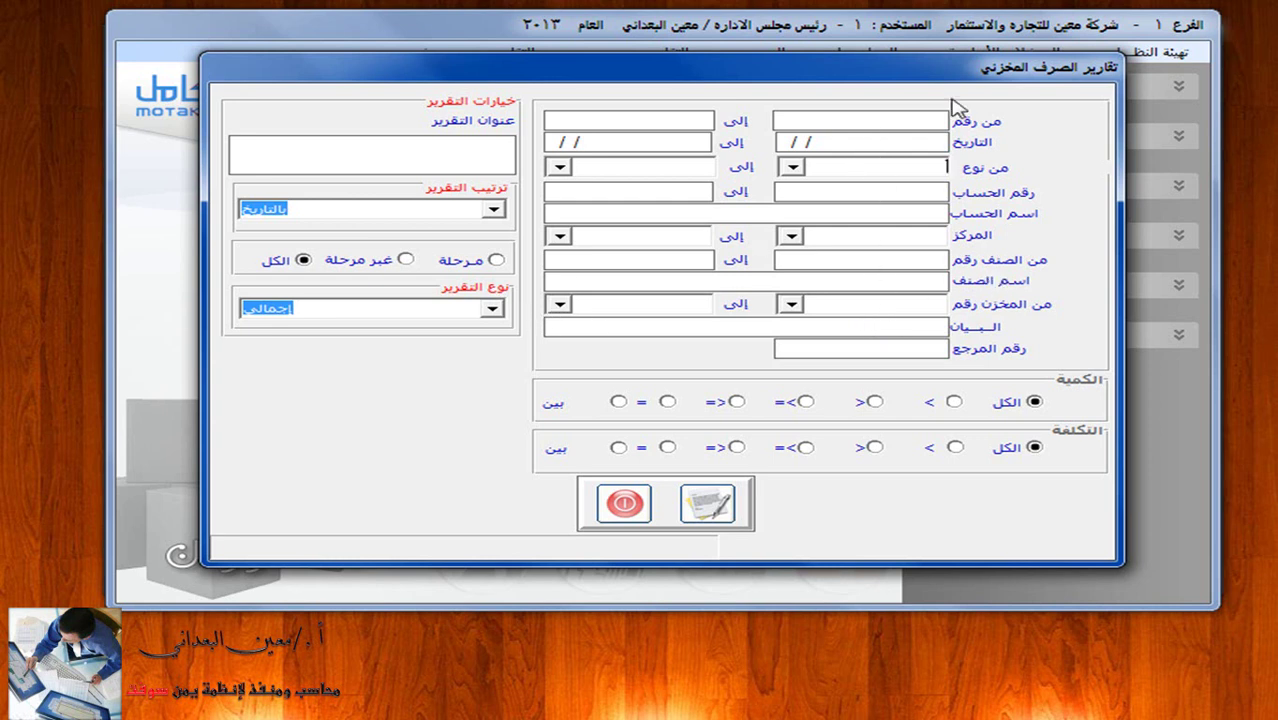
Run the detailed (تحليلي) inventory issue report from 01/01/13 to 20/05/13, page through the orders, and close the report.
left_click(491, 311)
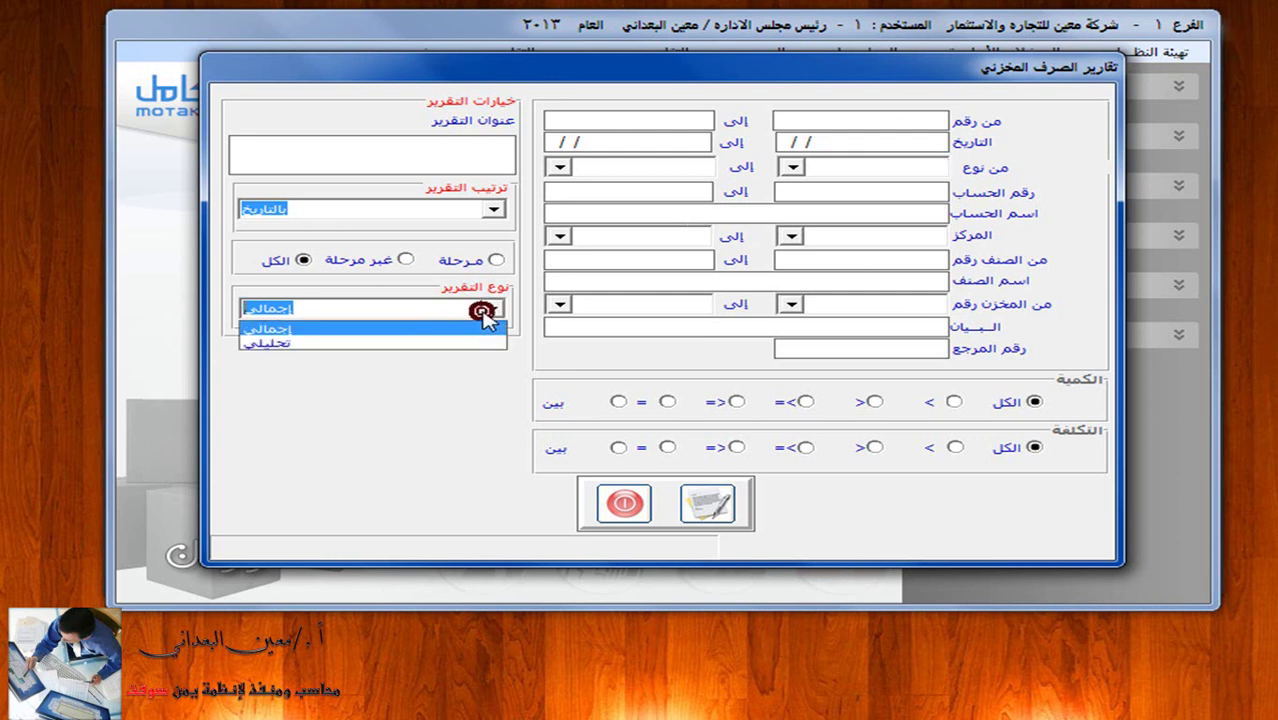
left_click(466, 344)
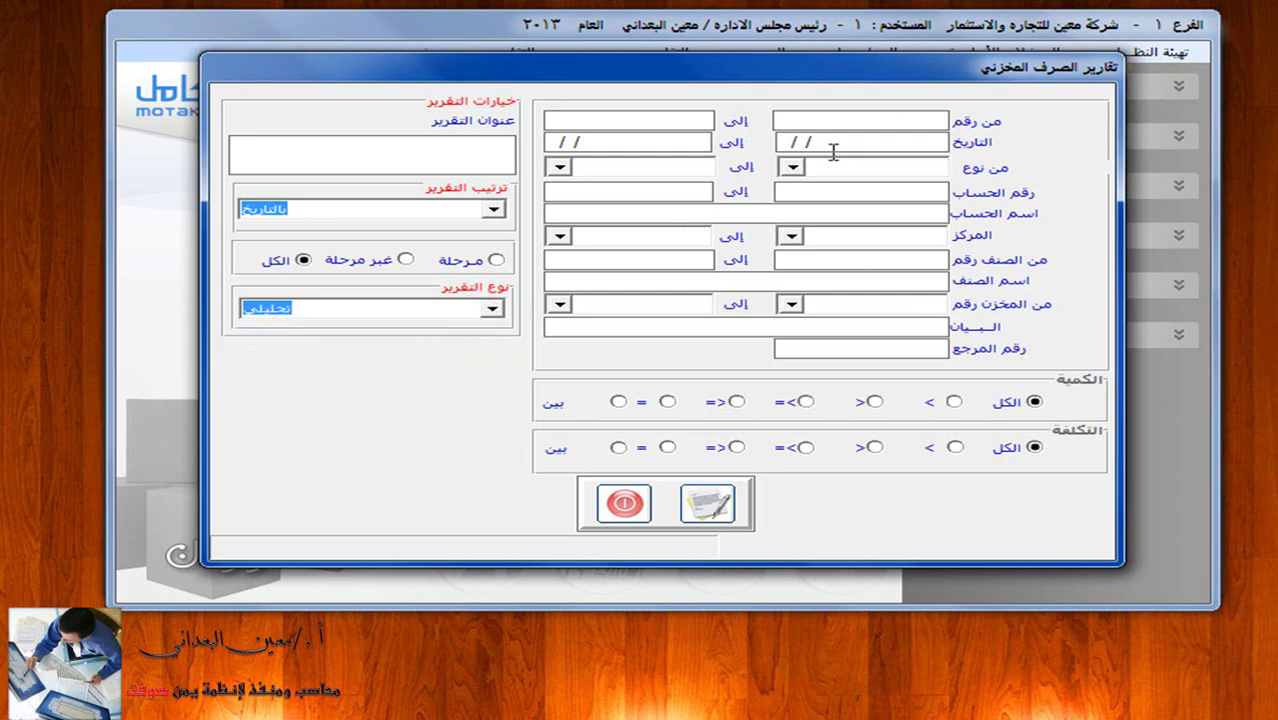
left_click(837, 142)
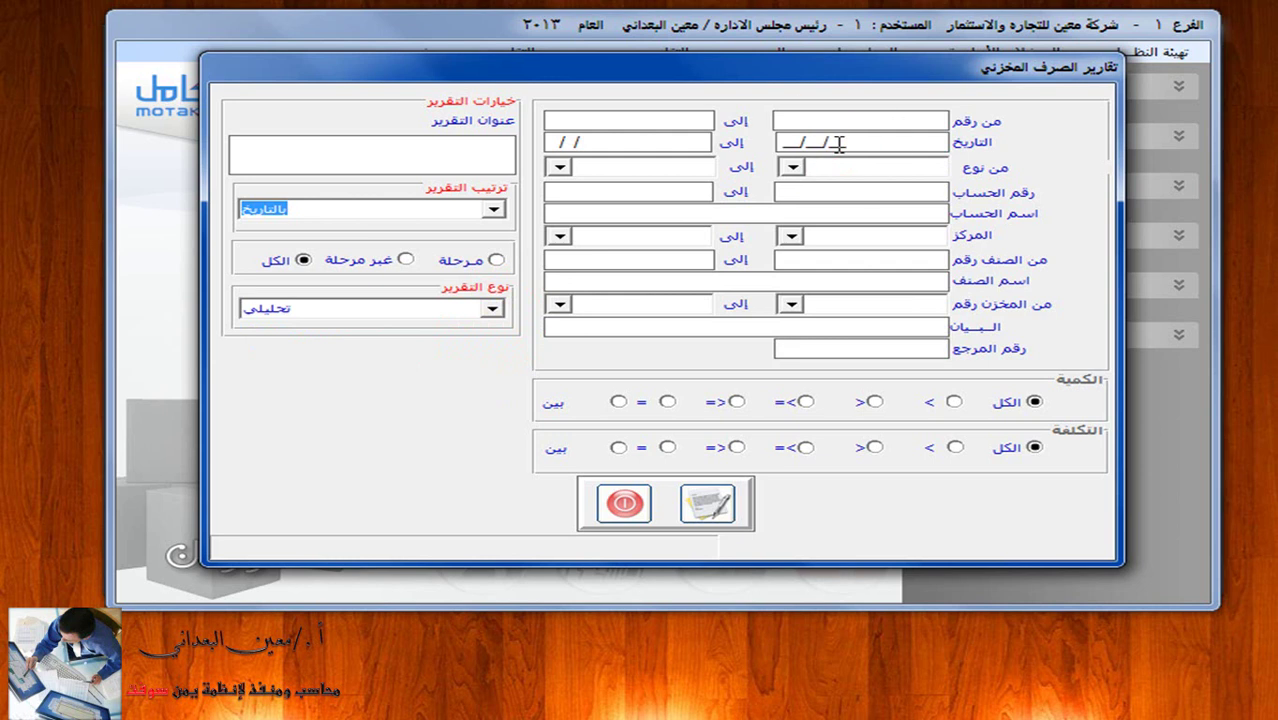
key("Return")
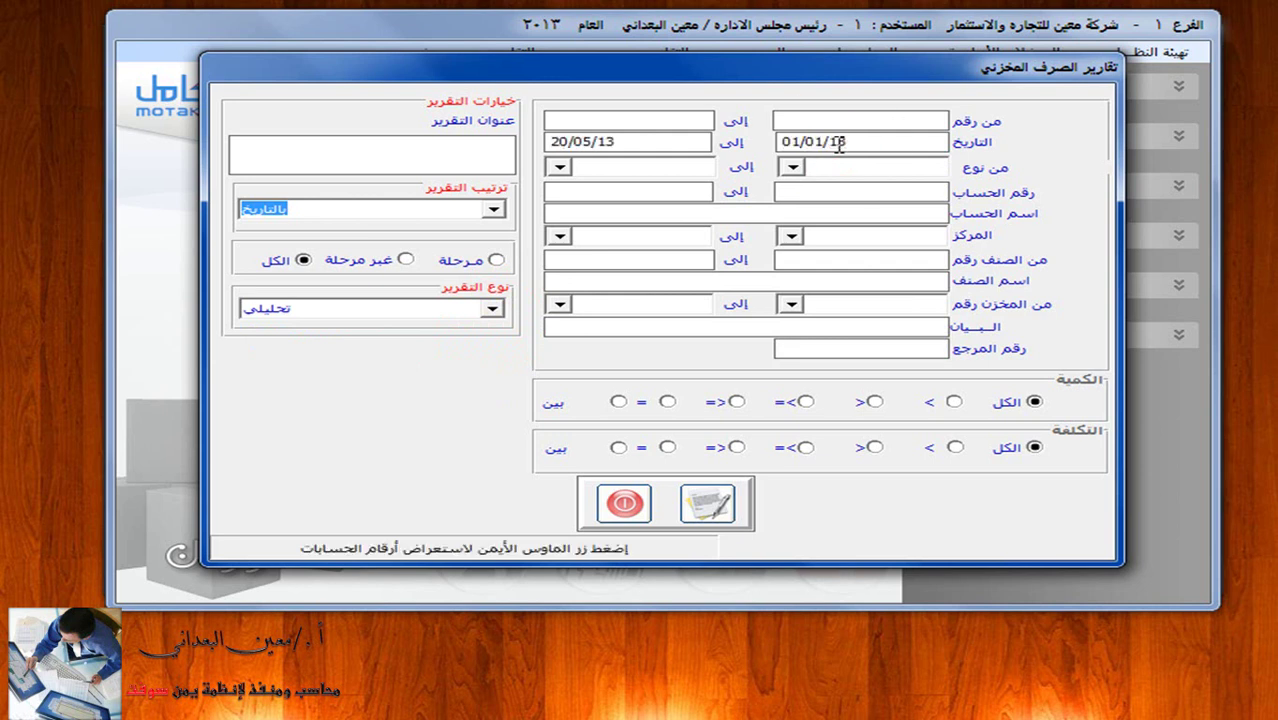
left_click(712, 505)
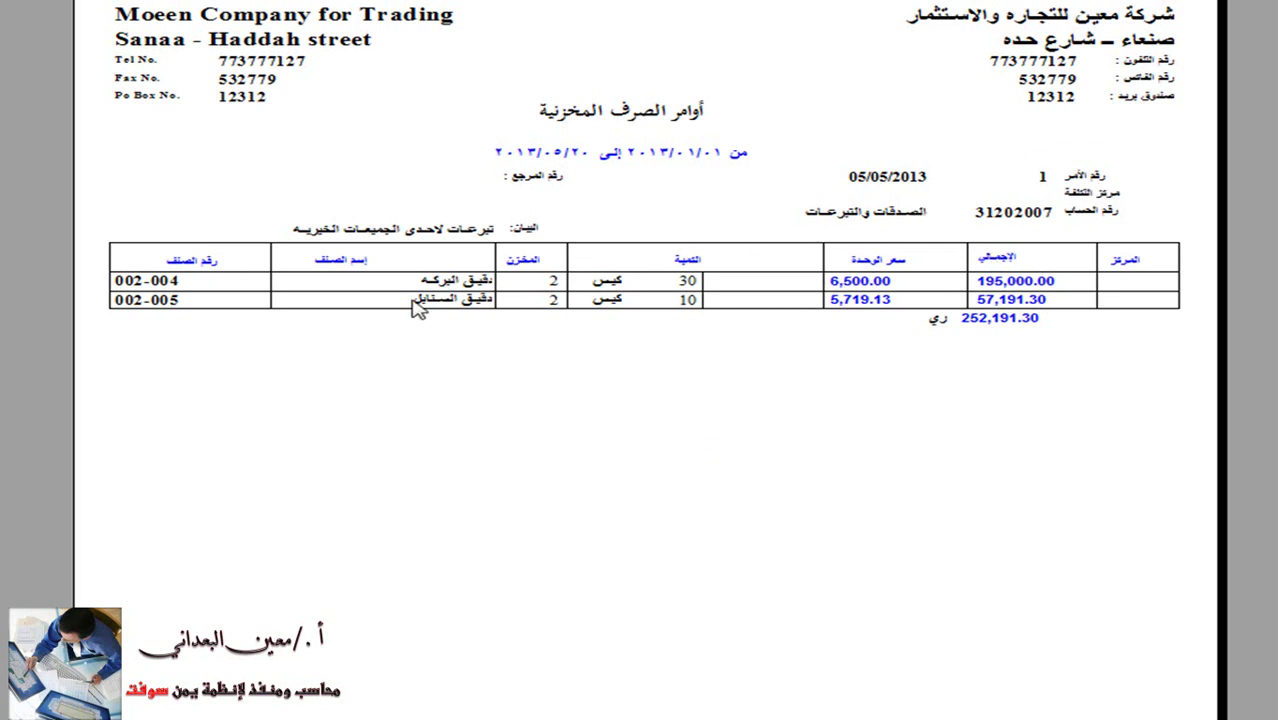
key("Page_Down")
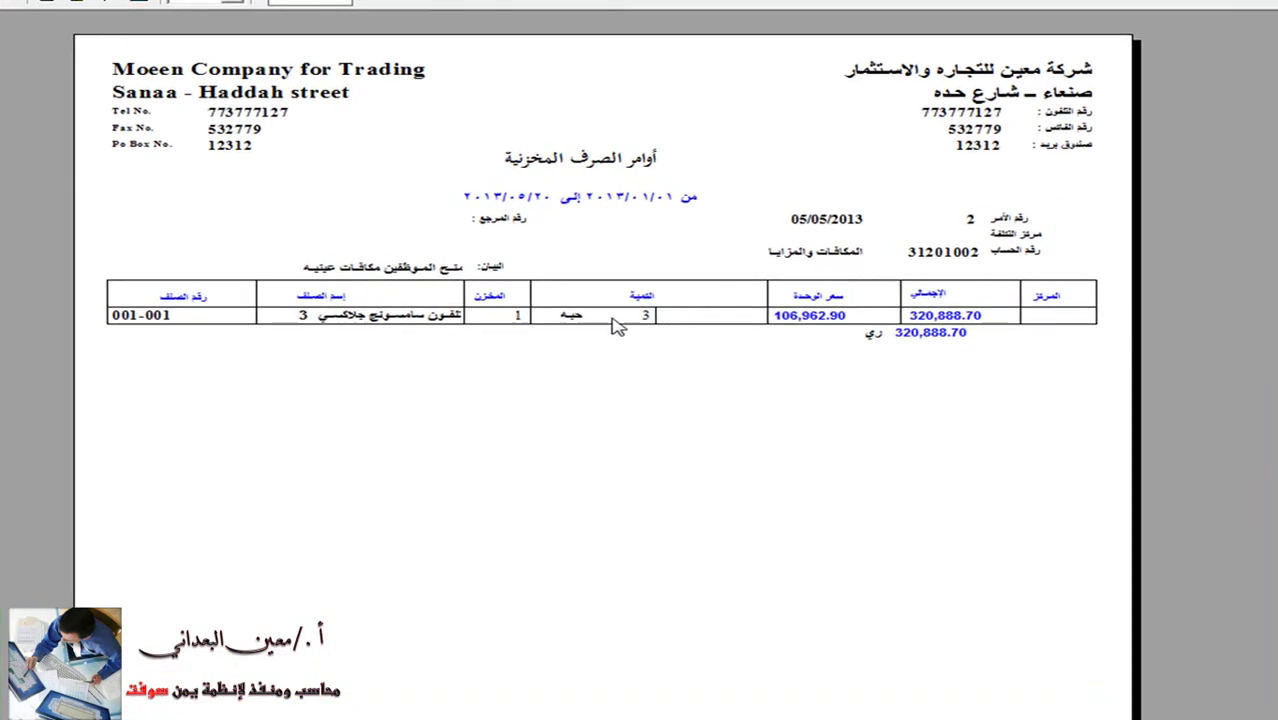
key("Page_Down")
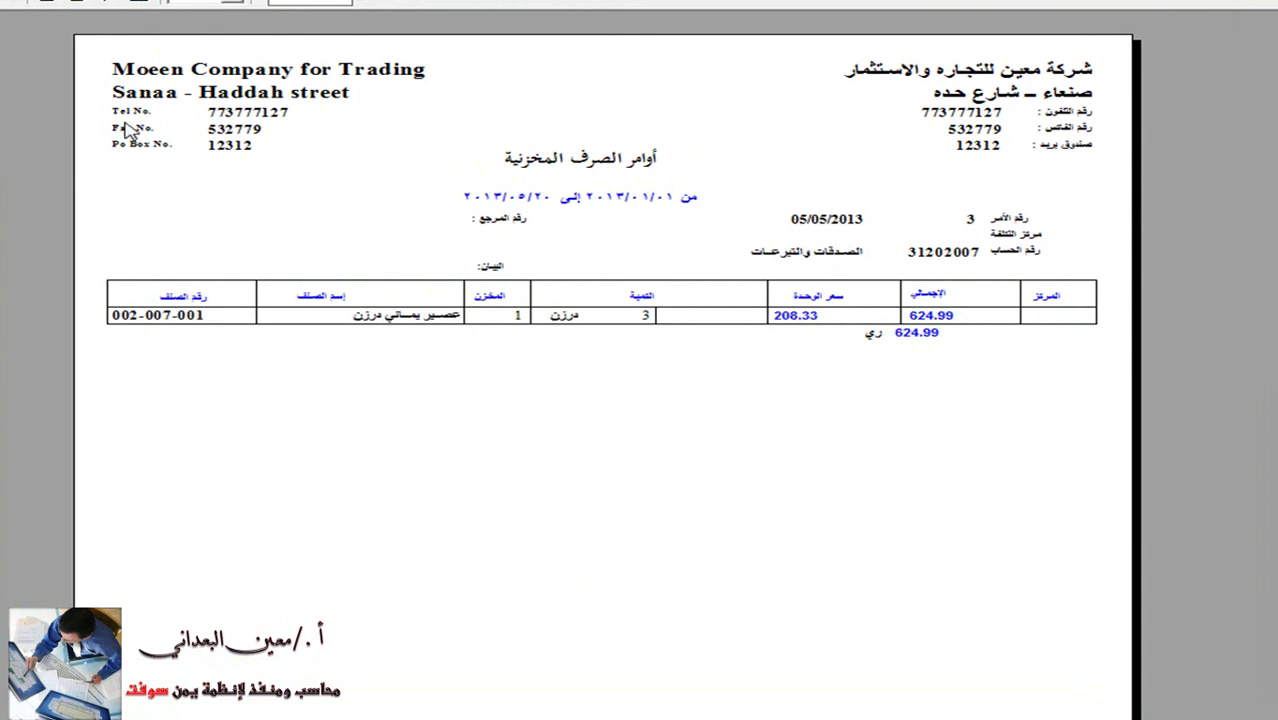
key("Escape")
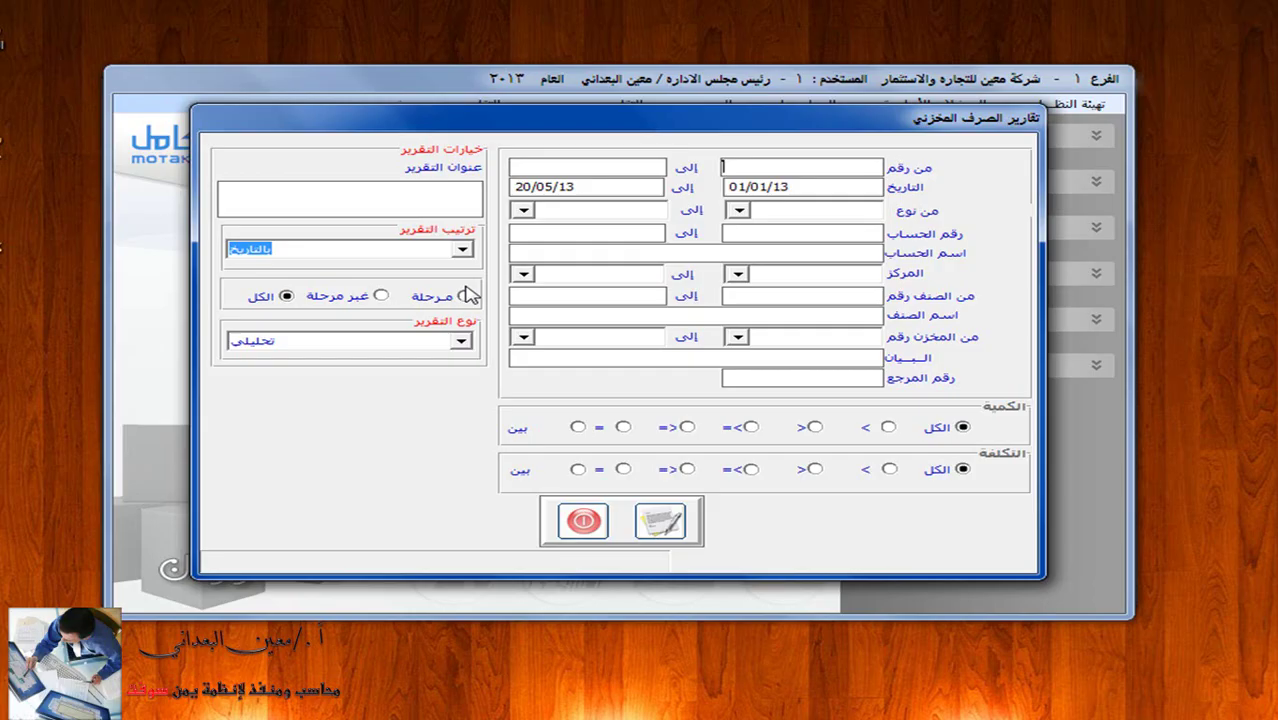
Run the summary (إجمالي) version of the inventory issue report for the same date range.
left_click(473, 347)
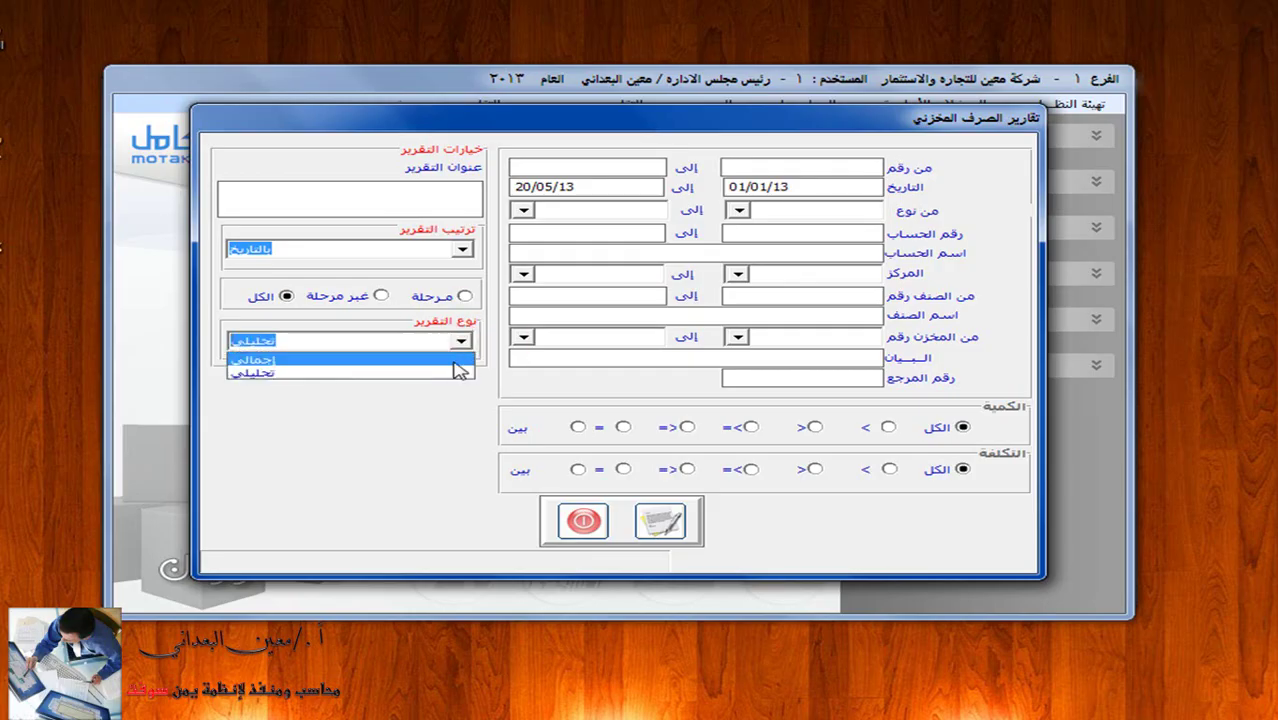
left_click(445, 356)
left_click(648, 513)
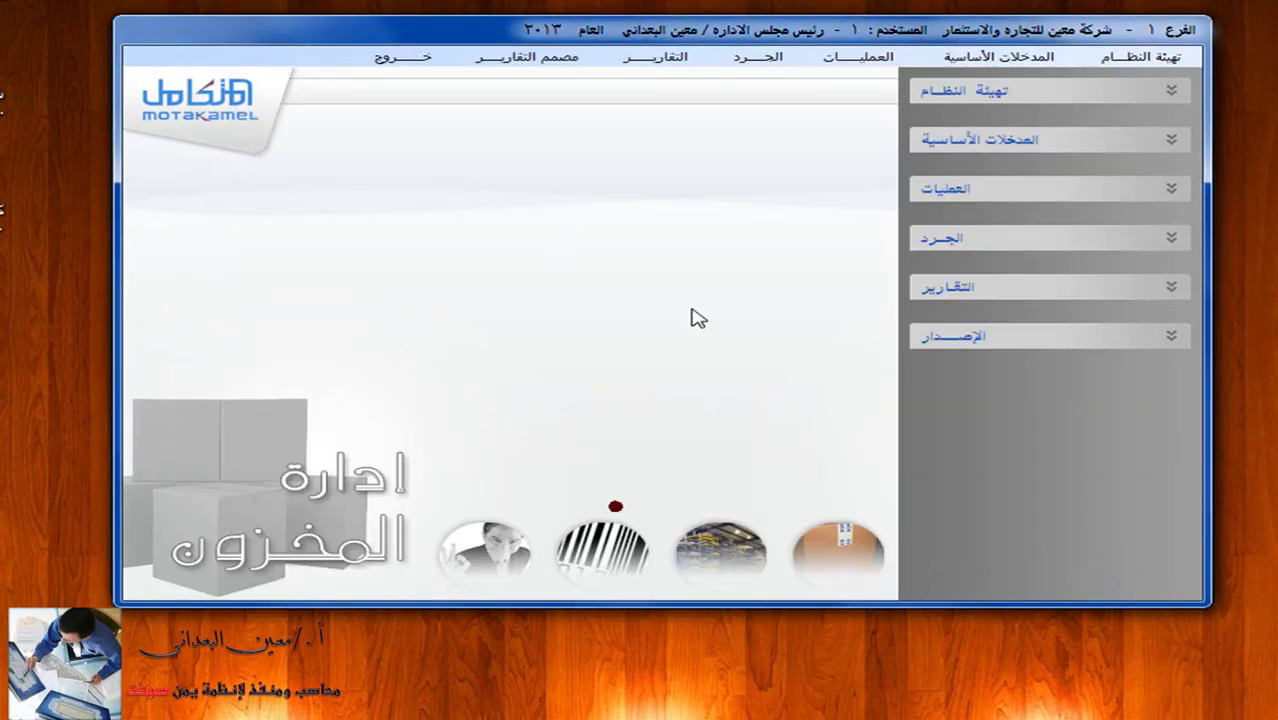
Open the inventory issue (الصرف المخزني) form in Inventory.
left_click(835, 57)
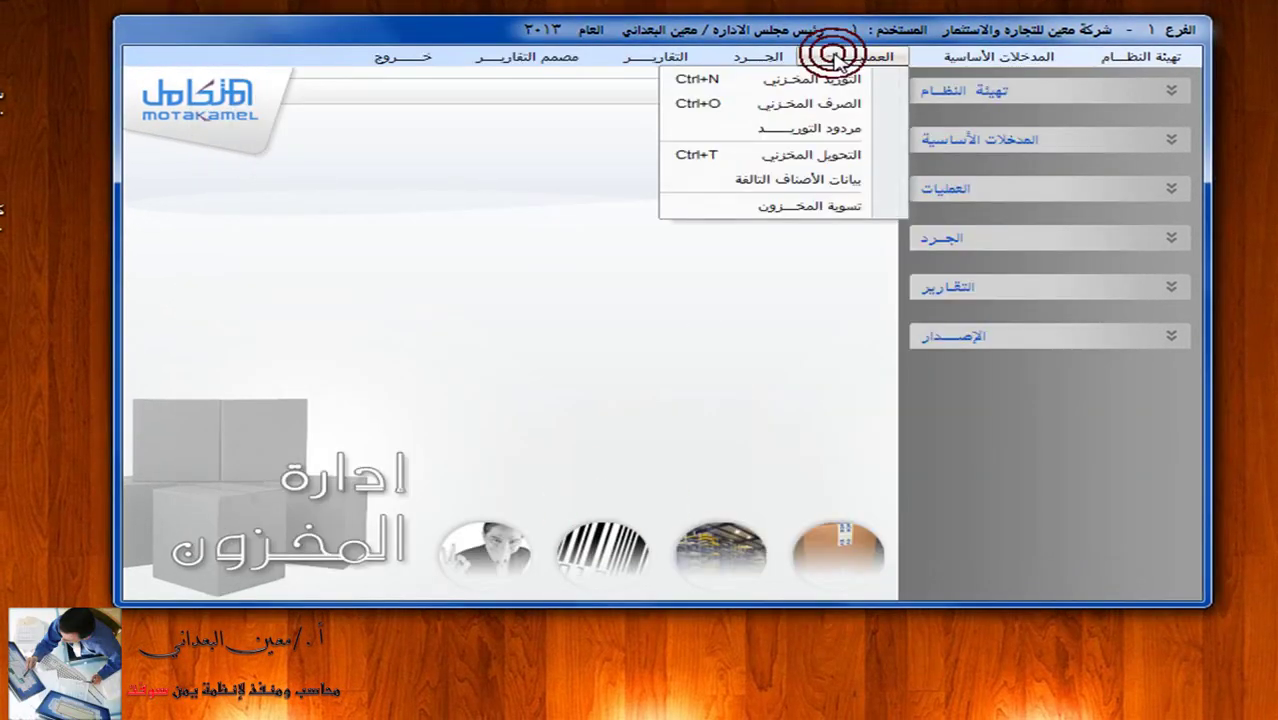
left_click(826, 104)
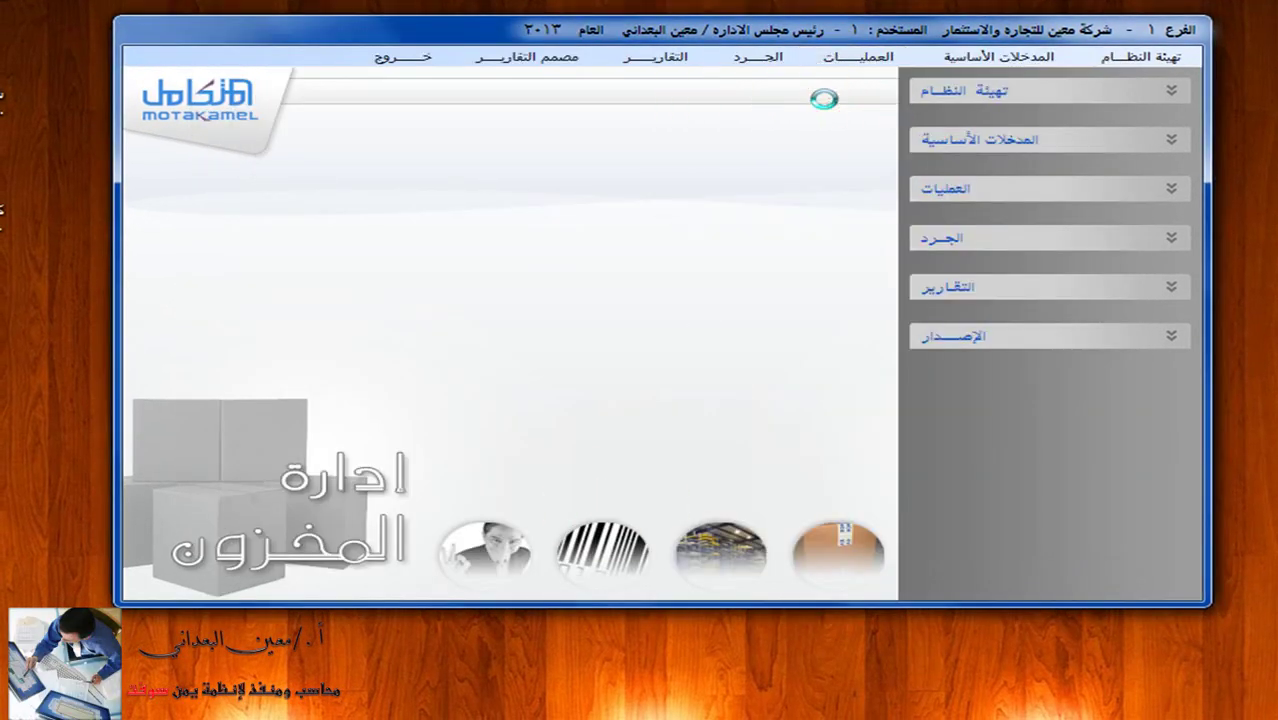